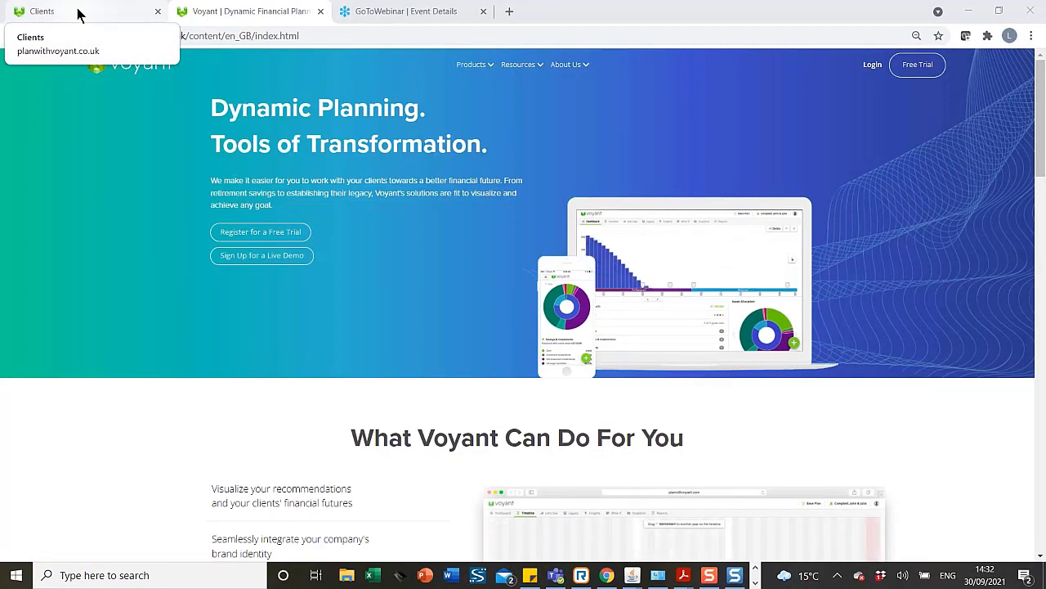
Step: Create a new client from the Clients list and enter the client's first and last name
left_click(77, 14)
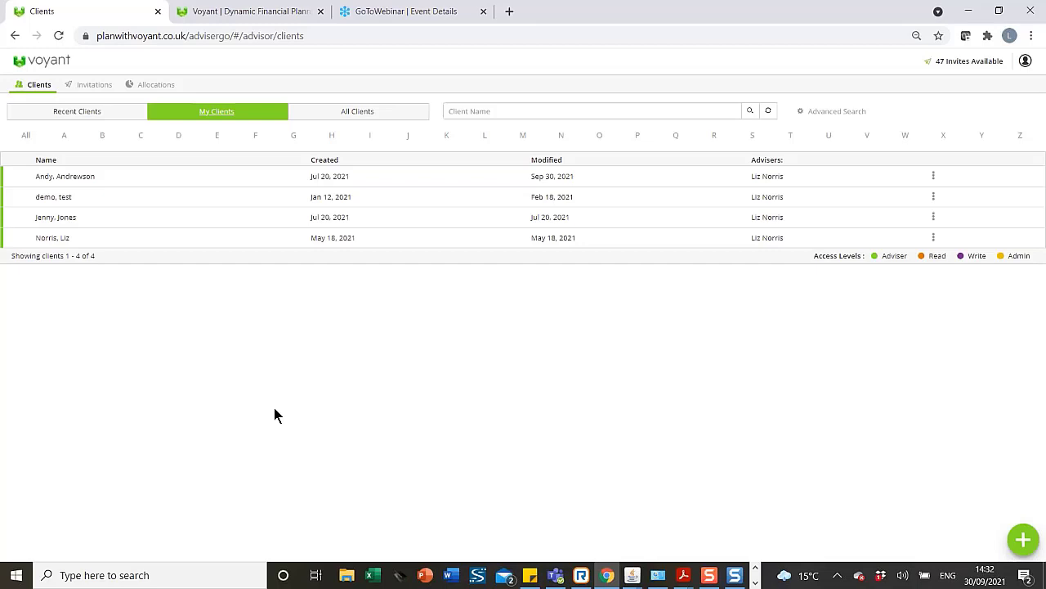
left_click(1023, 546)
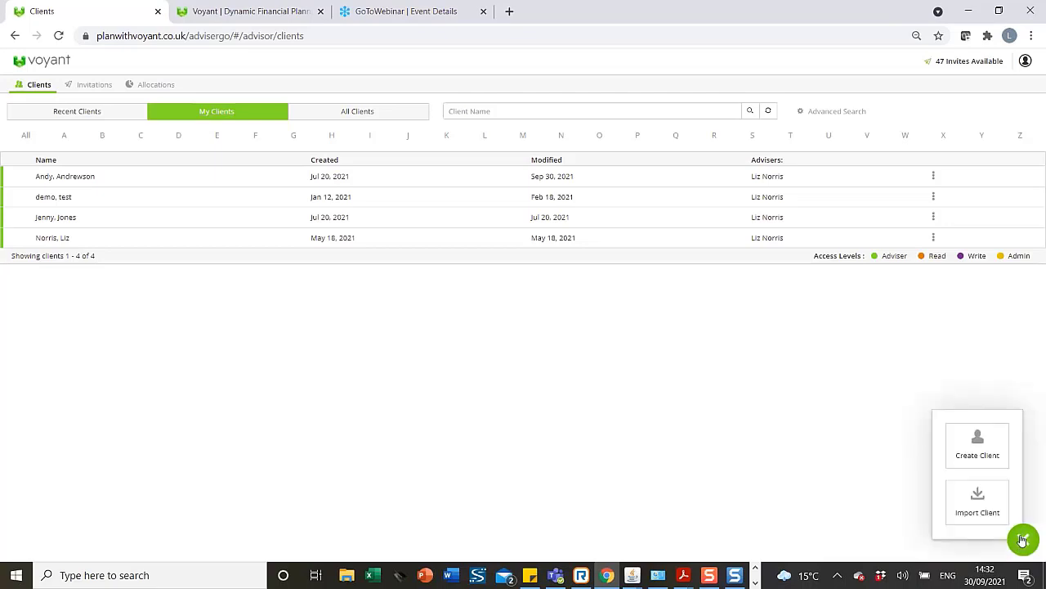
left_click(979, 443)
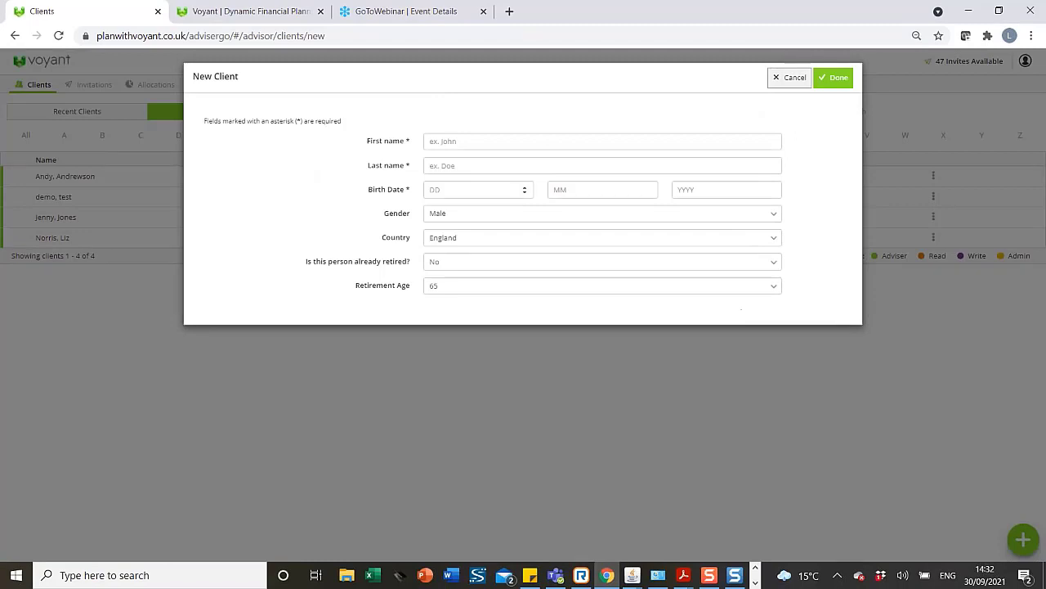
left_click(445, 143)
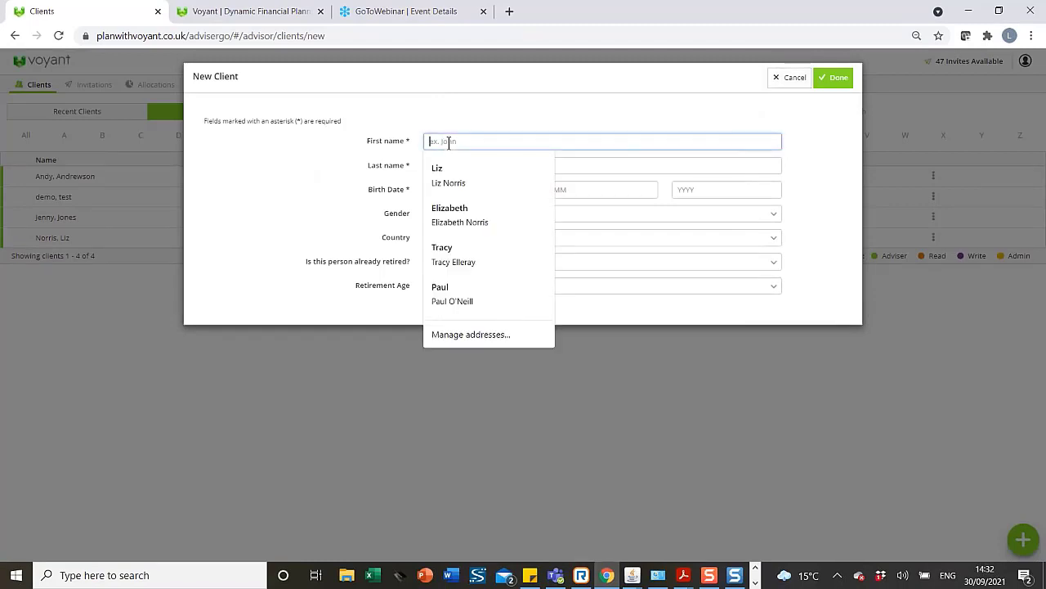
type("Jane")
left_click(447, 162)
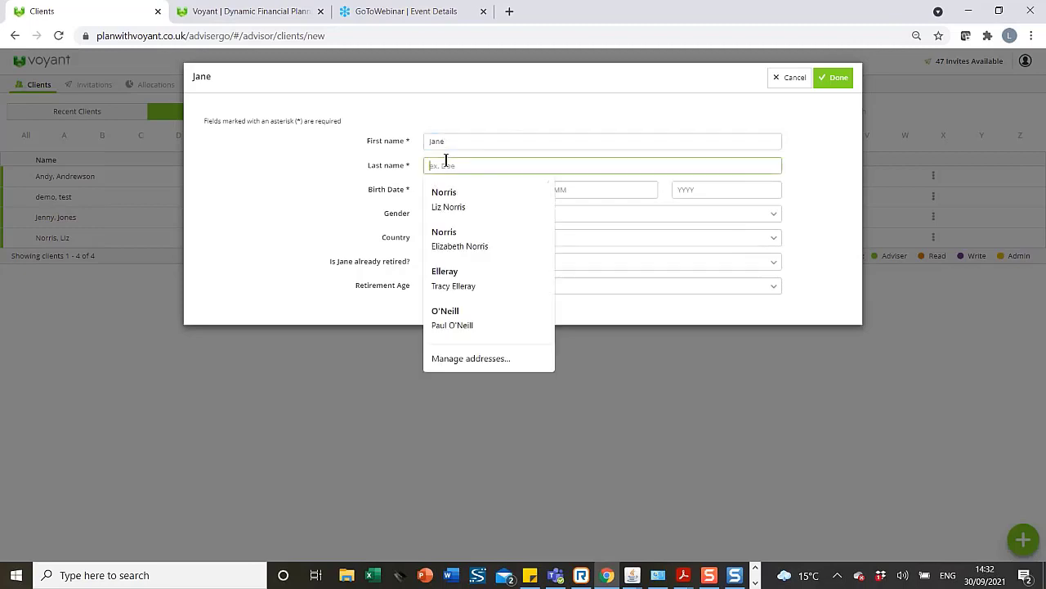
type("Demo")
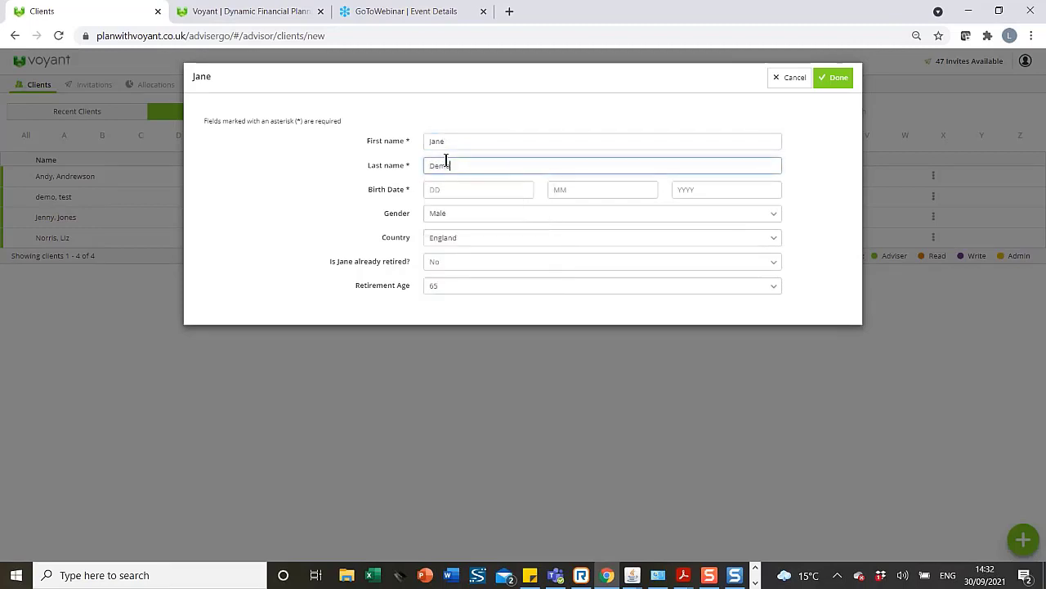
Step: Enter the client's date of birth, set the gender to Female and save the new client
left_click(446, 188)
type("01")
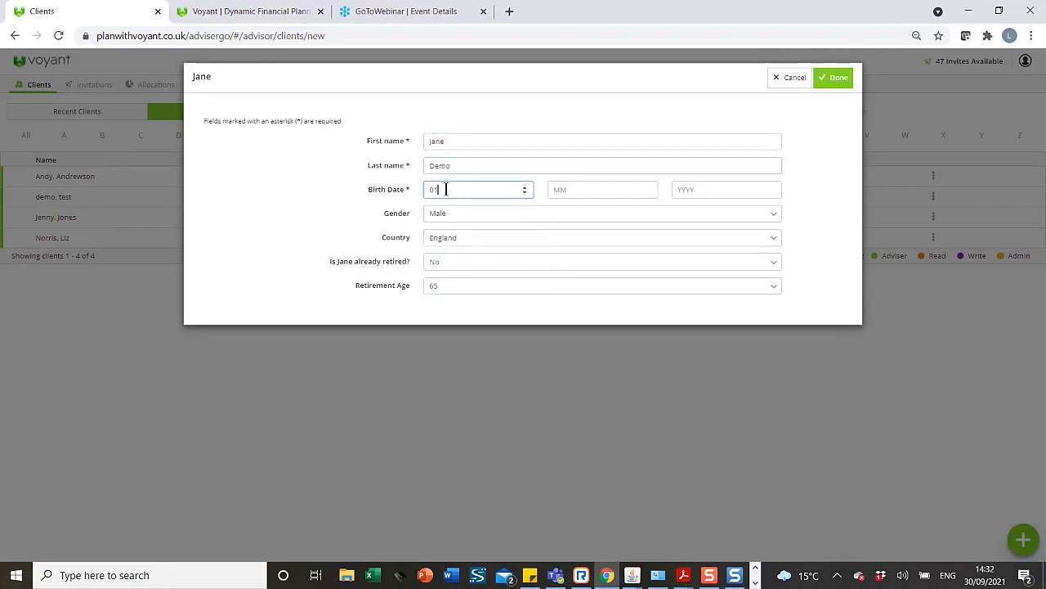
key("Tab")
type("01")
key("Tab")
type("1975")
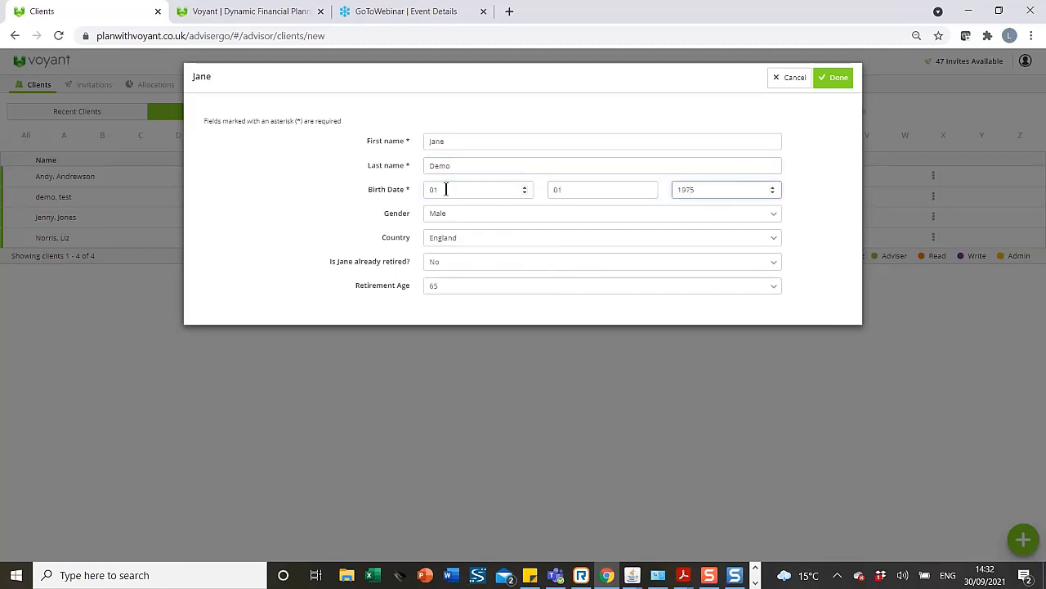
left_click(771, 215)
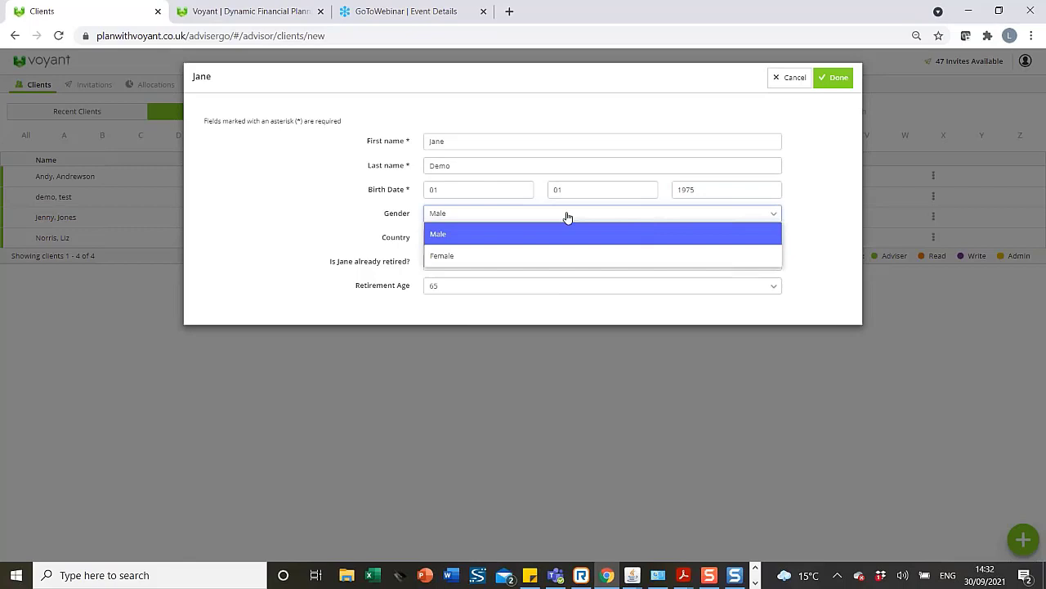
left_click(505, 256)
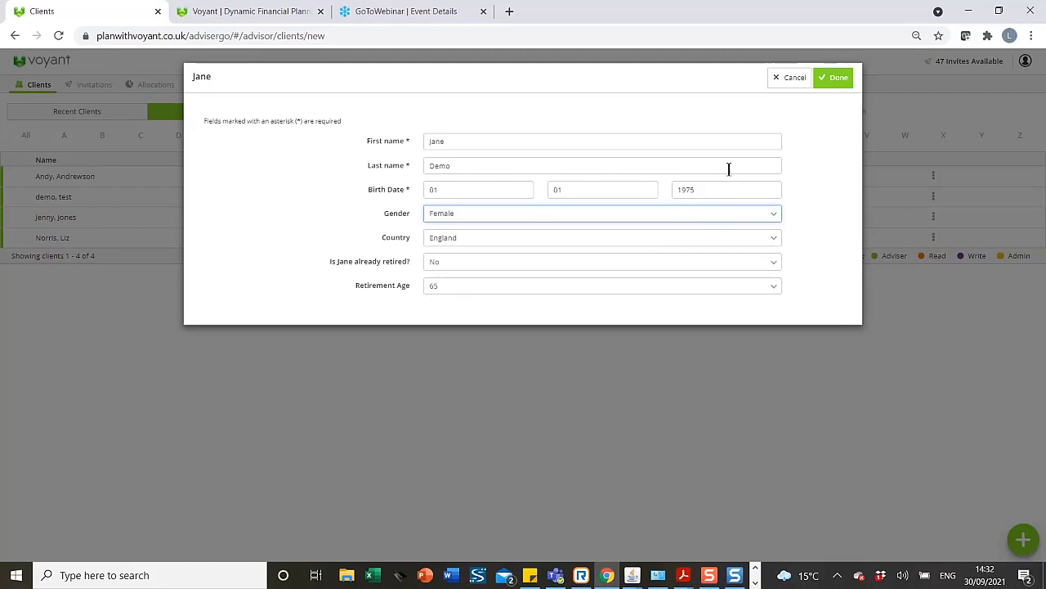
left_click(843, 83)
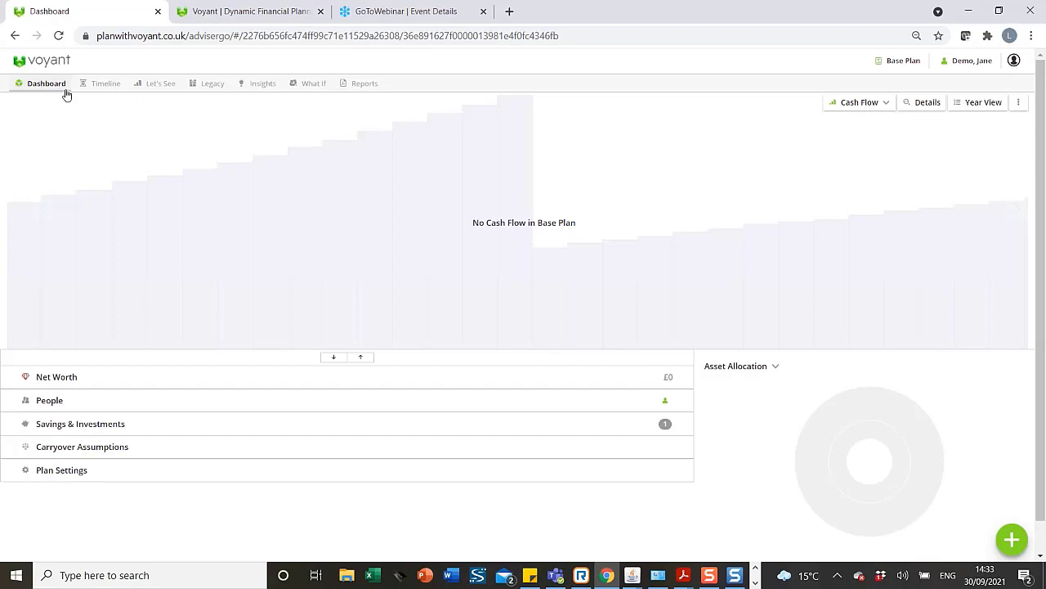
Step: Add a spouse to the plan, entering the spouse's first name and date of birth, and save
left_click(1012, 540)
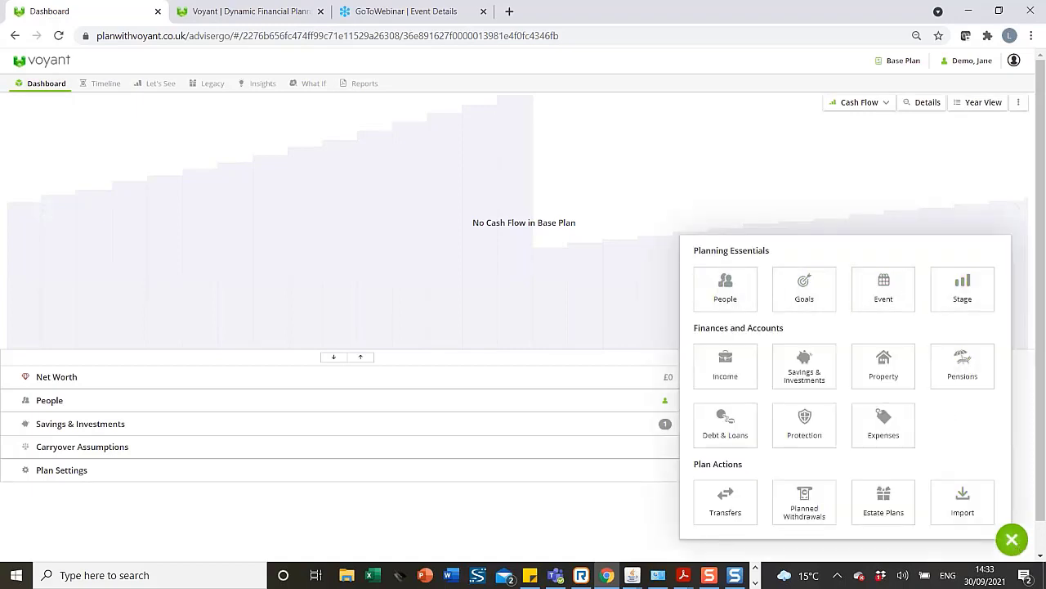
left_click(725, 292)
left_click(502, 220)
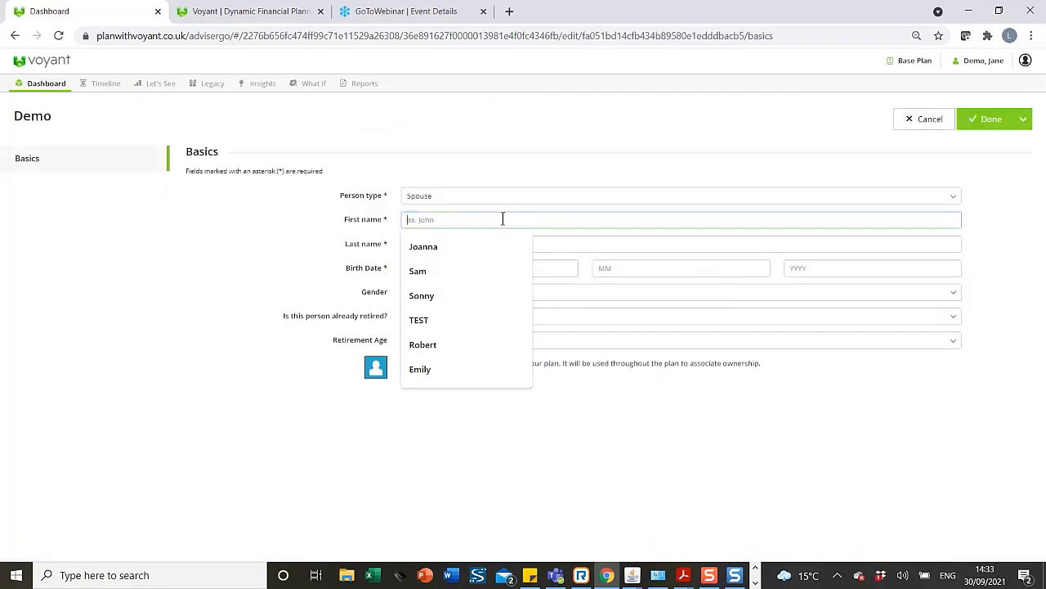
type("John")
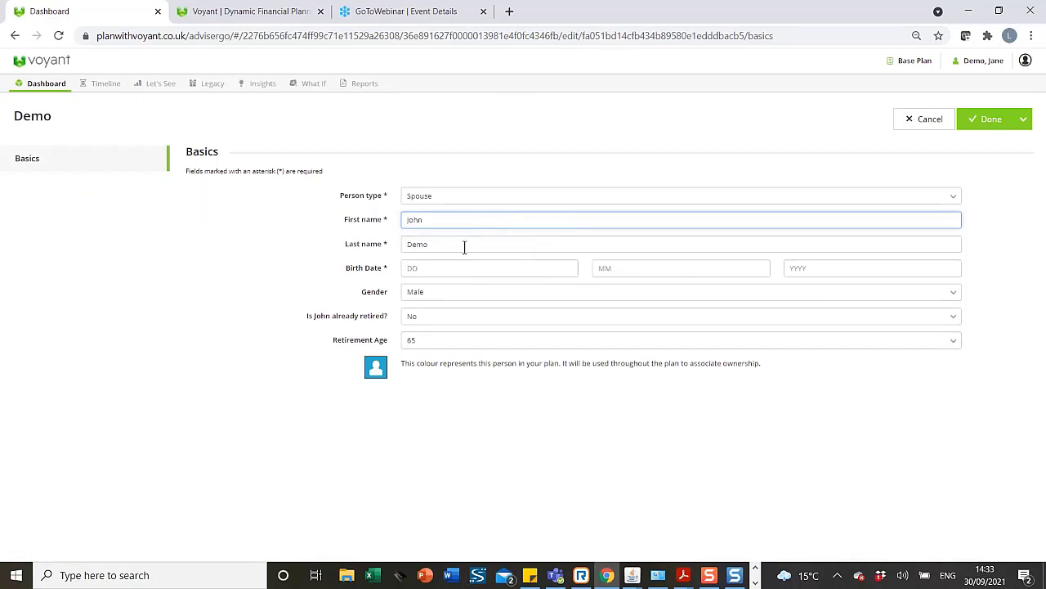
left_click(465, 273)
type("01")
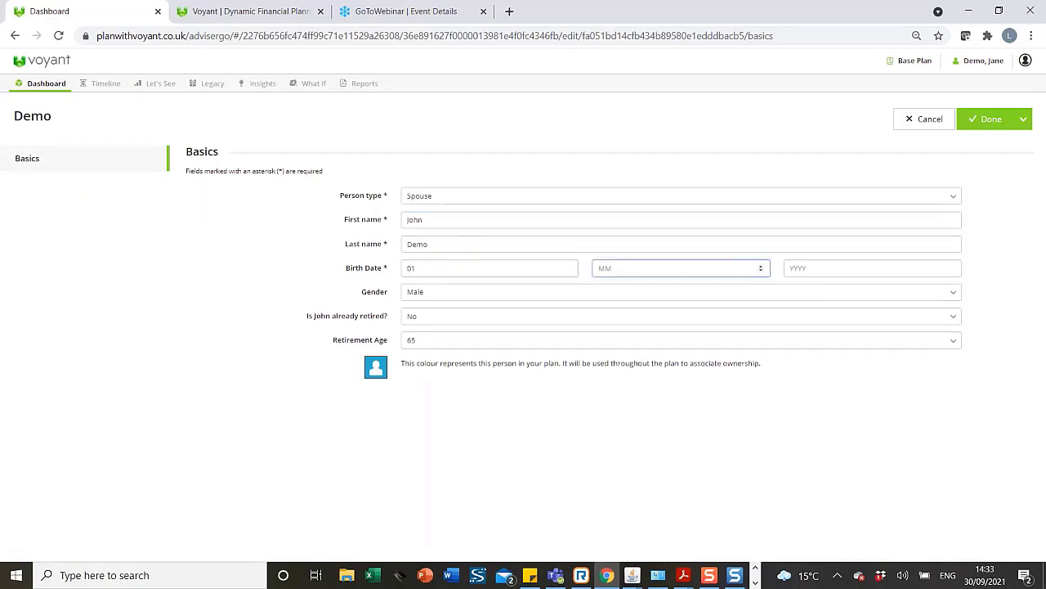
type("01")
type("1975")
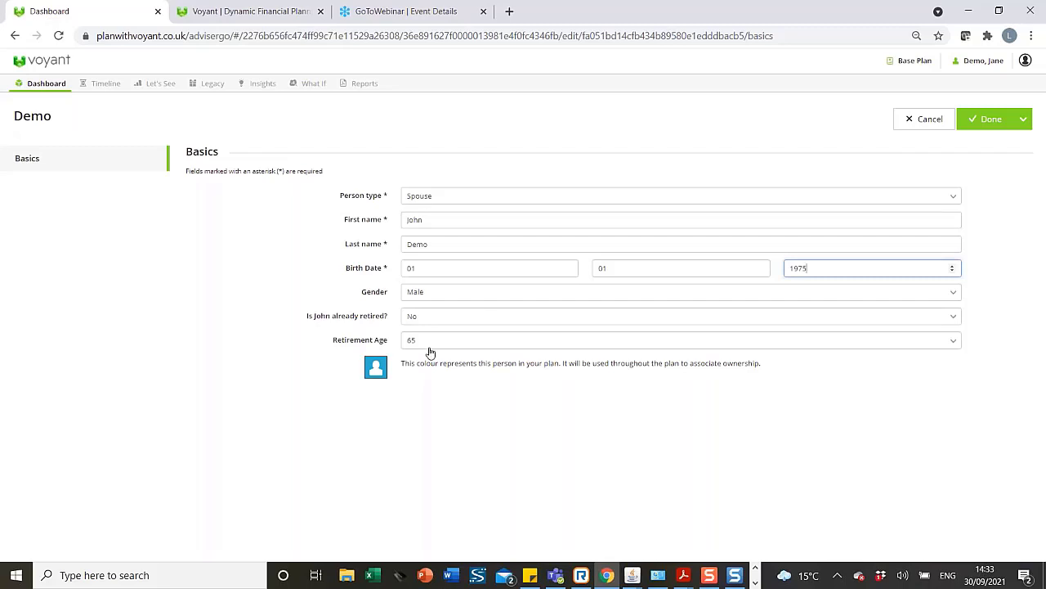
left_click(987, 128)
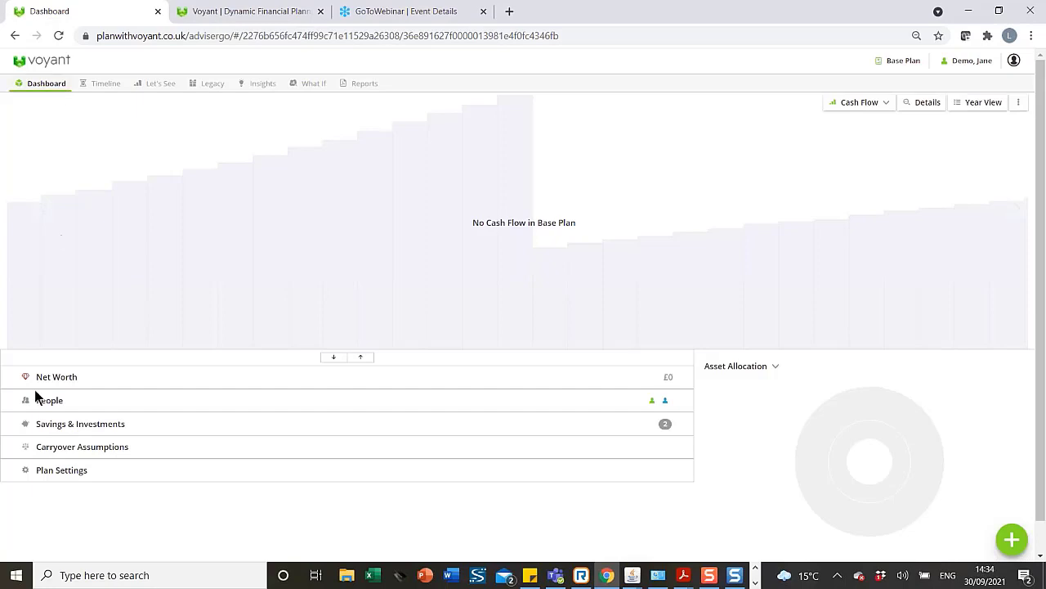
Step: In the plan settings, set the Savings Growth Rate to 0% and the Investment Growth Rate to 5%
left_click(54, 474)
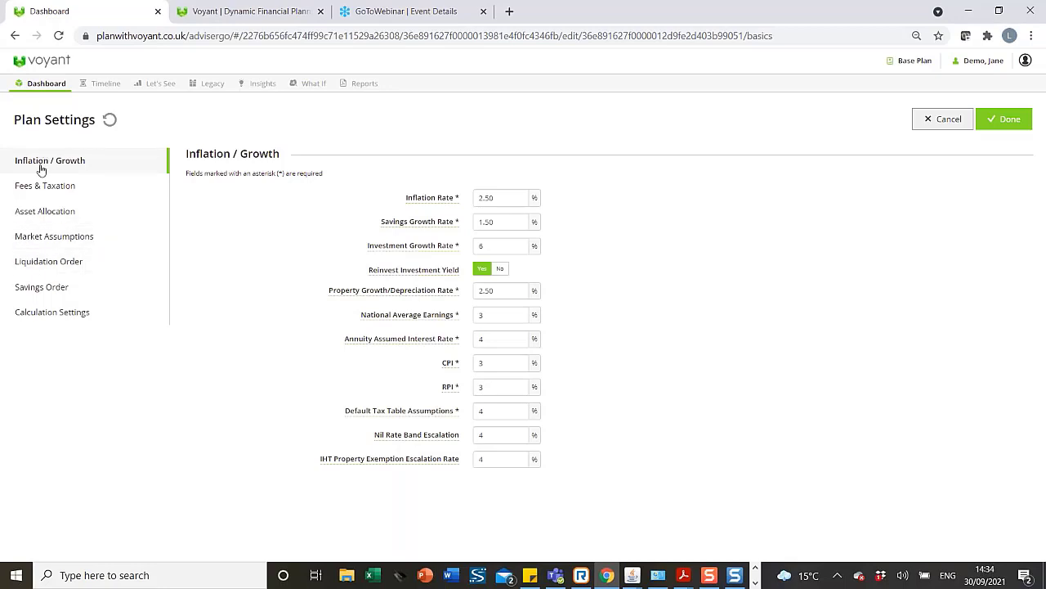
left_click(516, 197)
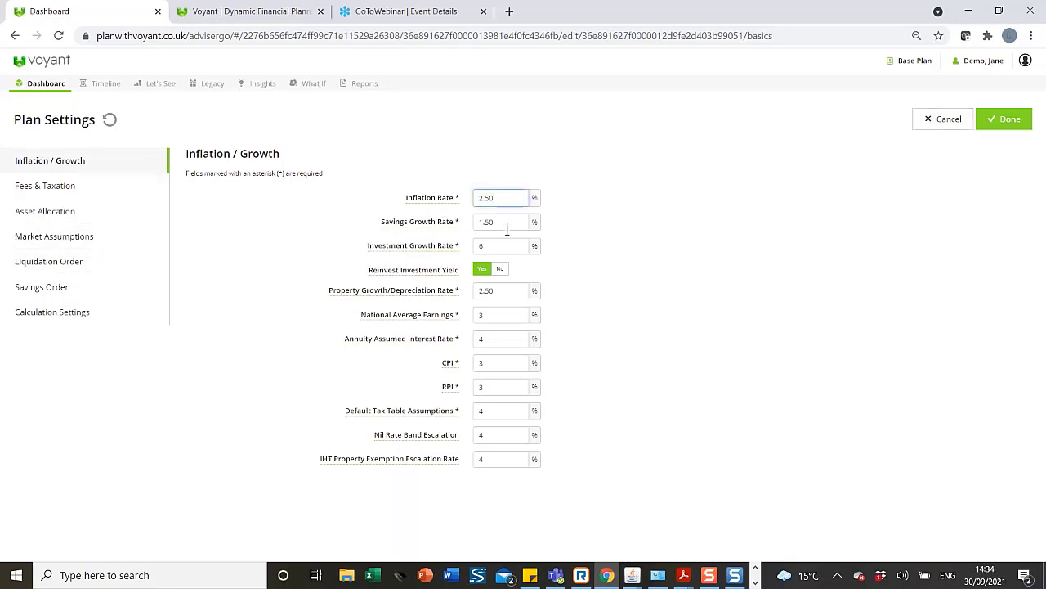
key("Tab")
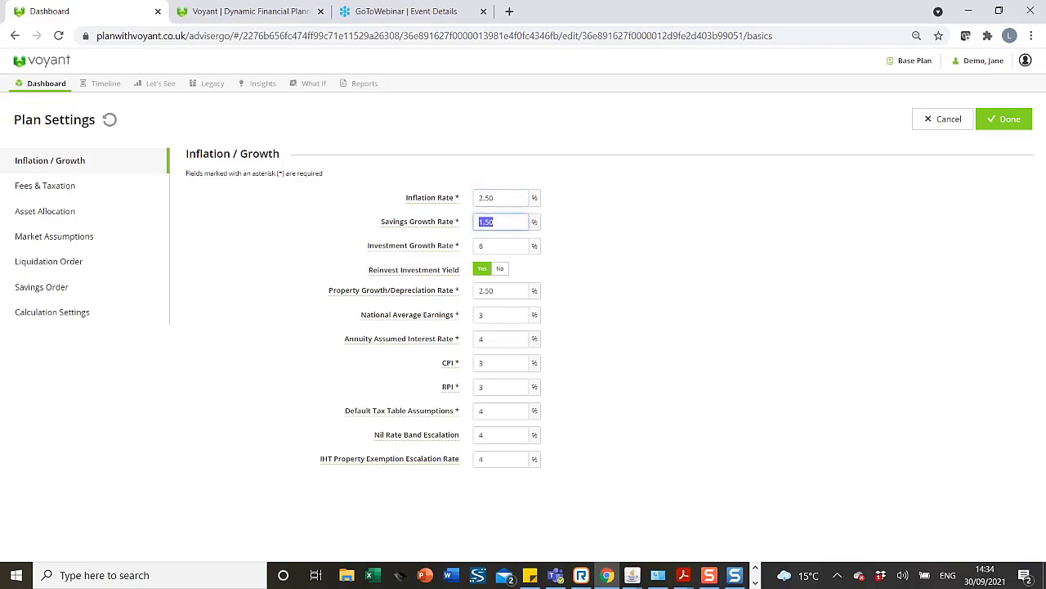
type("0")
left_click(489, 245)
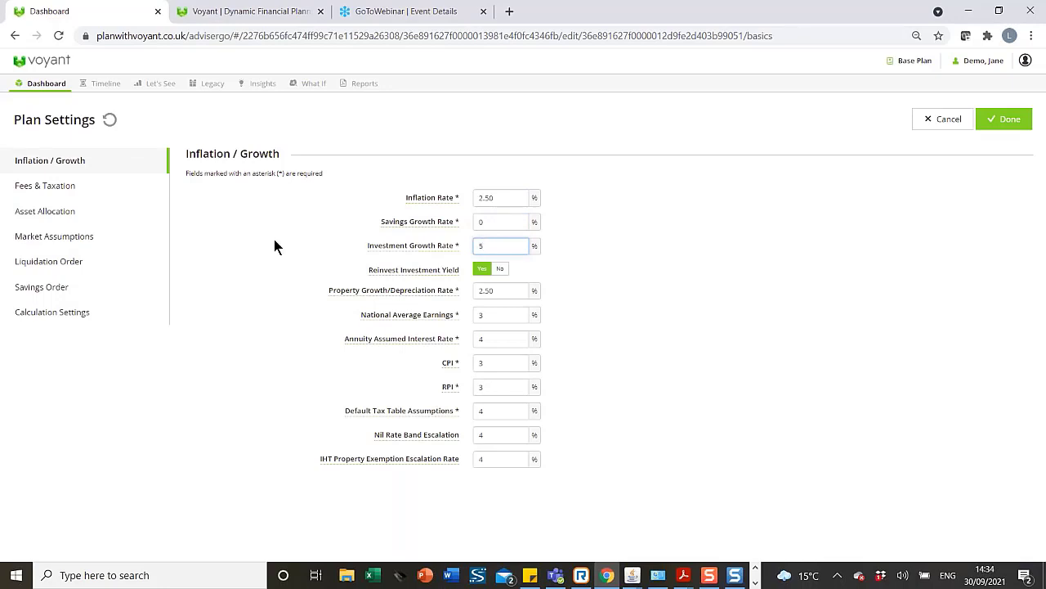
Step: Set the Cash Savings fee to 0% and review the growth rates alongside the fees
left_click(49, 196)
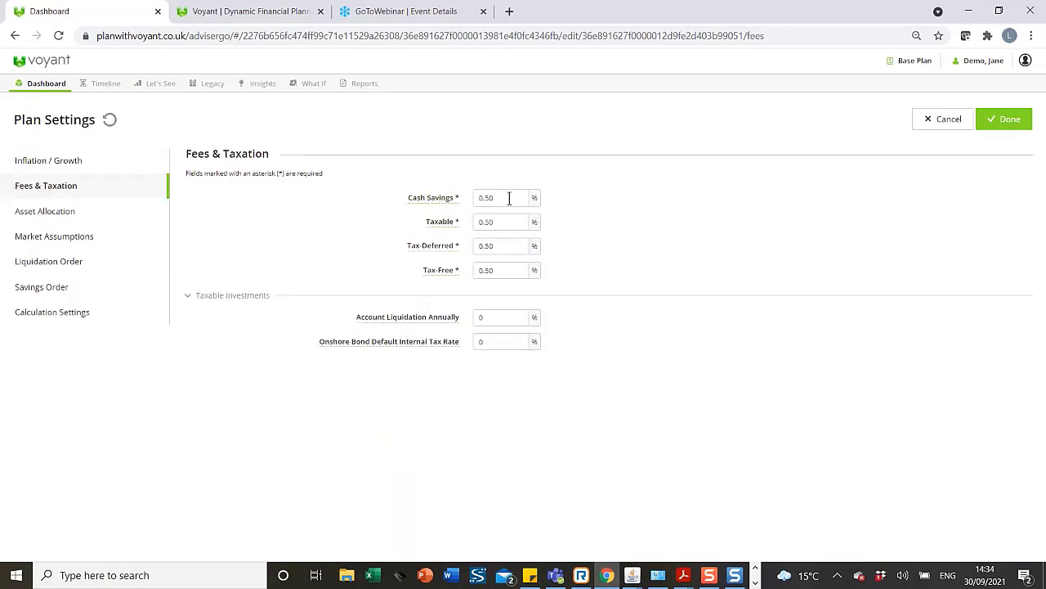
left_click(509, 198)
type("0")
left_click(61, 163)
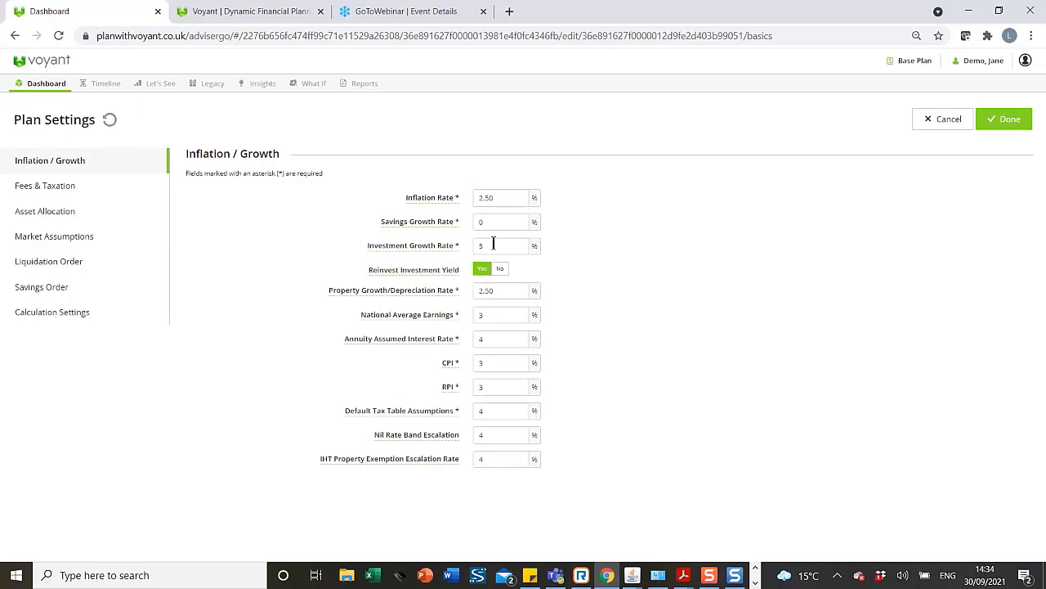
left_click(50, 186)
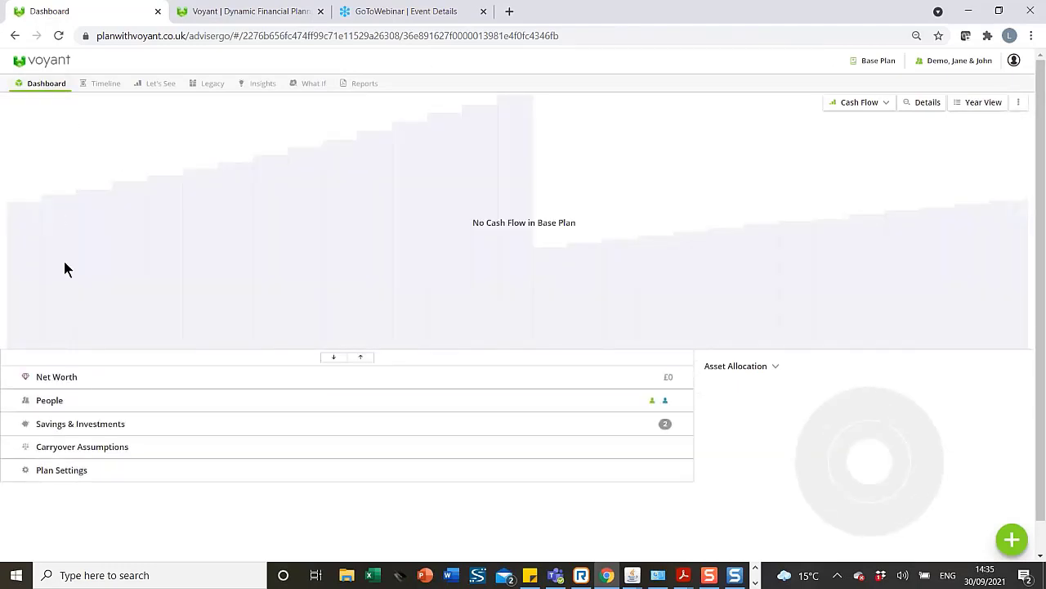
Step: Review the first client's carryover assumptions, cancel out of them, and view the accounts listed under Savings & Investments
left_click(112, 451)
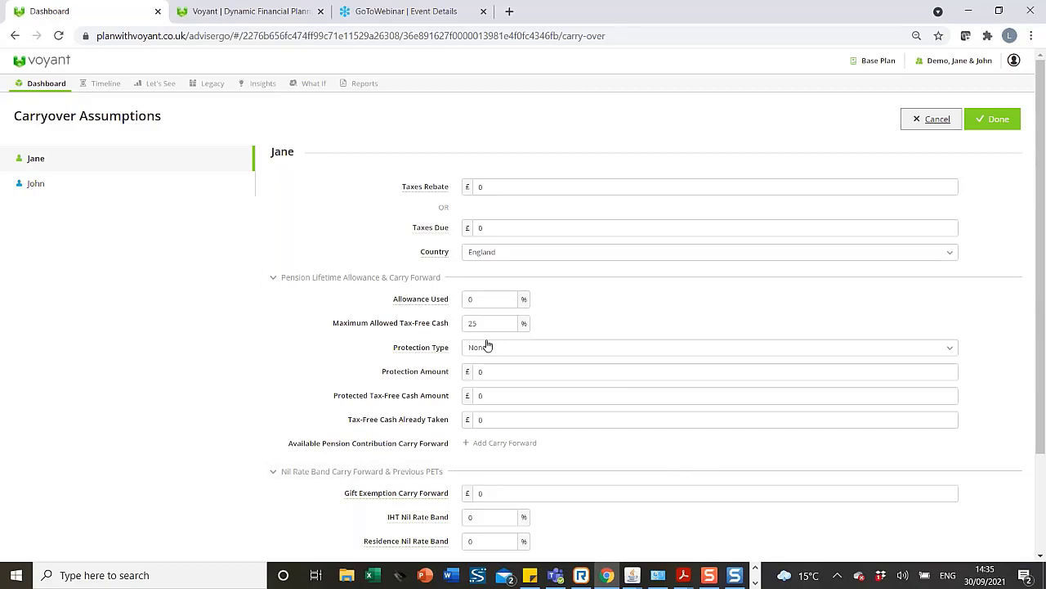
scroll(486, 344, "down", 2)
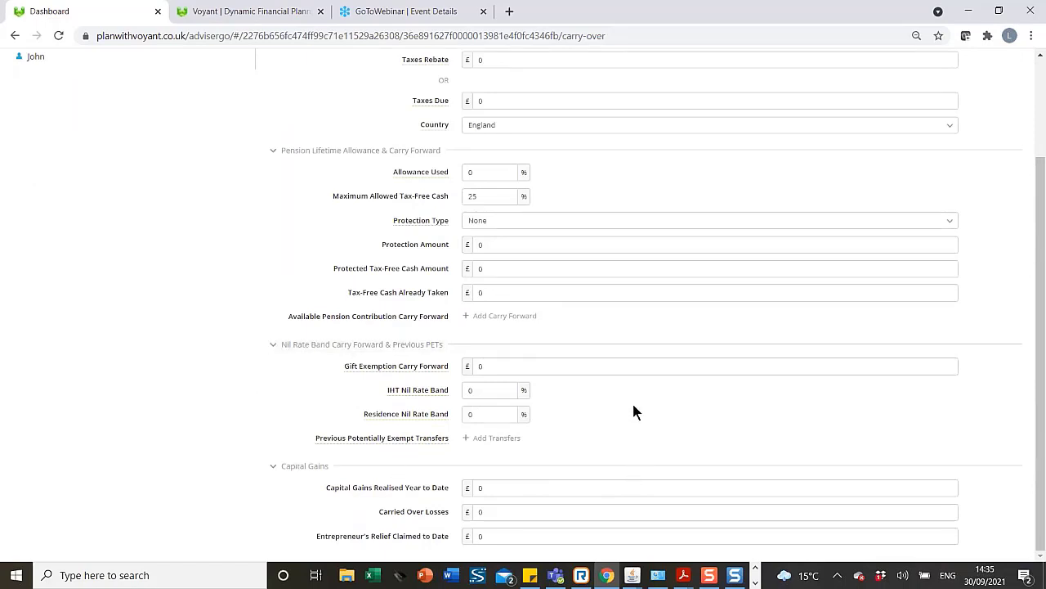
scroll(632, 411, "up", 2)
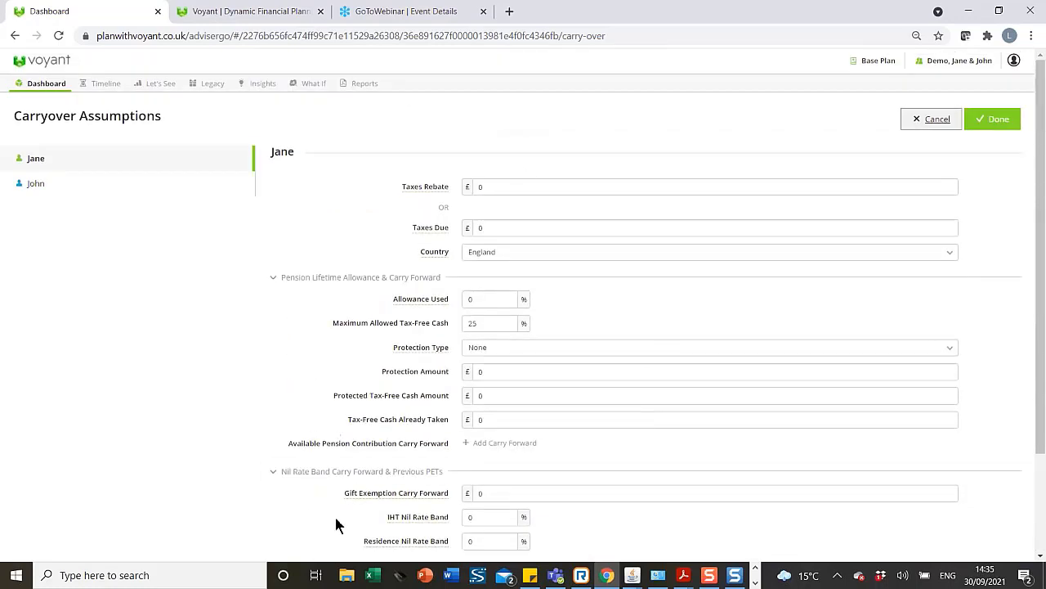
left_click(936, 120)
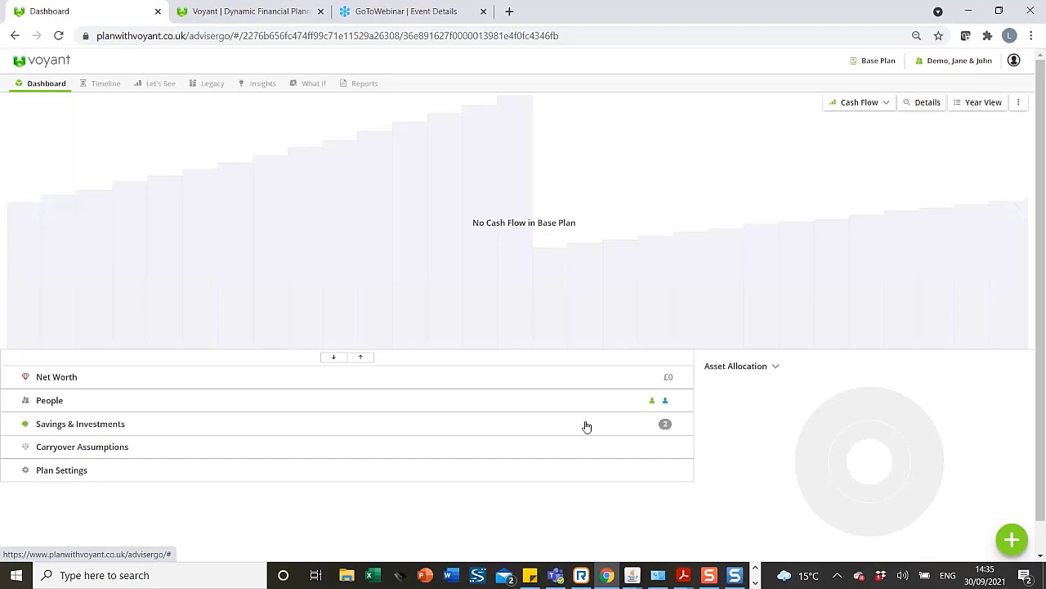
left_click(459, 426)
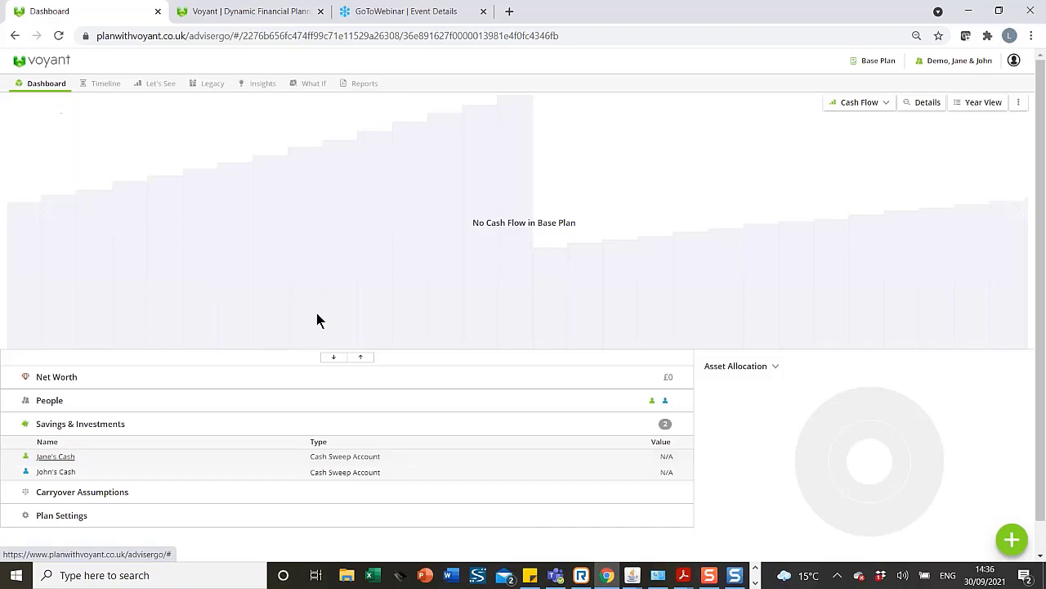
left_click(363, 357)
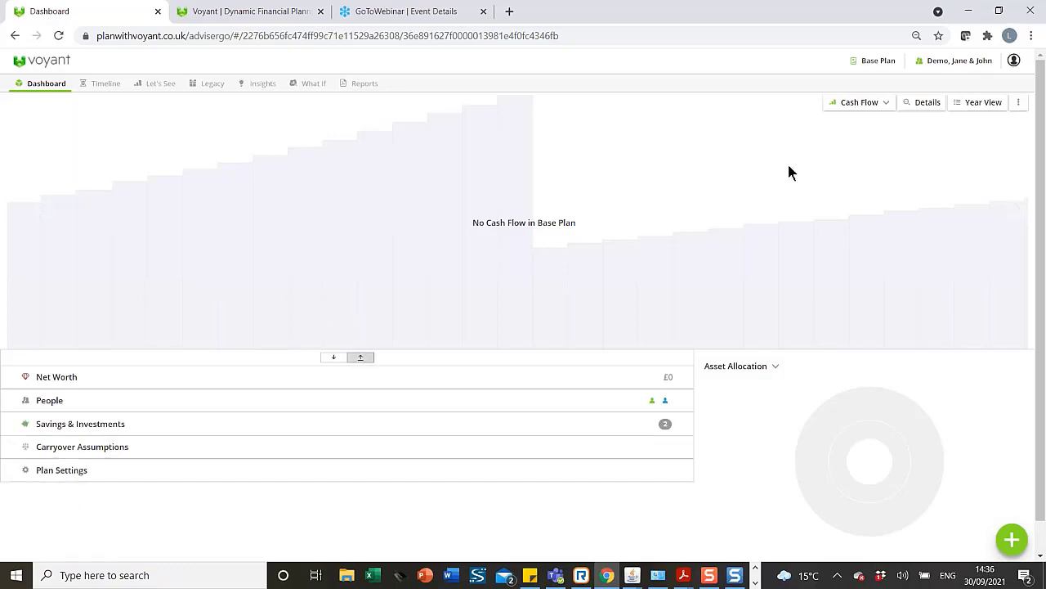
Step: View the plan preferences for the dashboard chart and inline help, and close them
left_click(1013, 63)
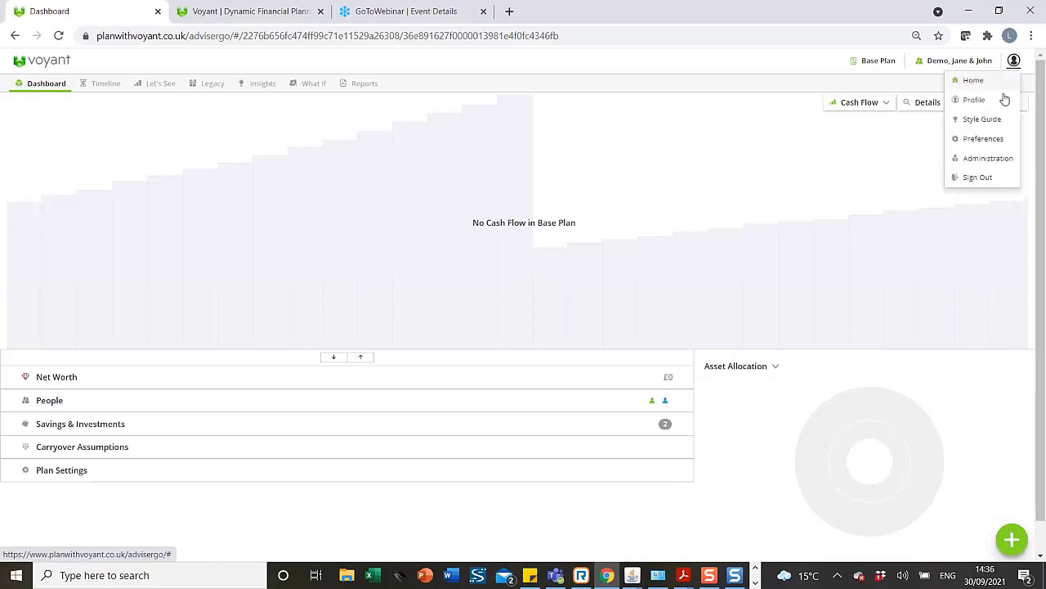
left_click(986, 139)
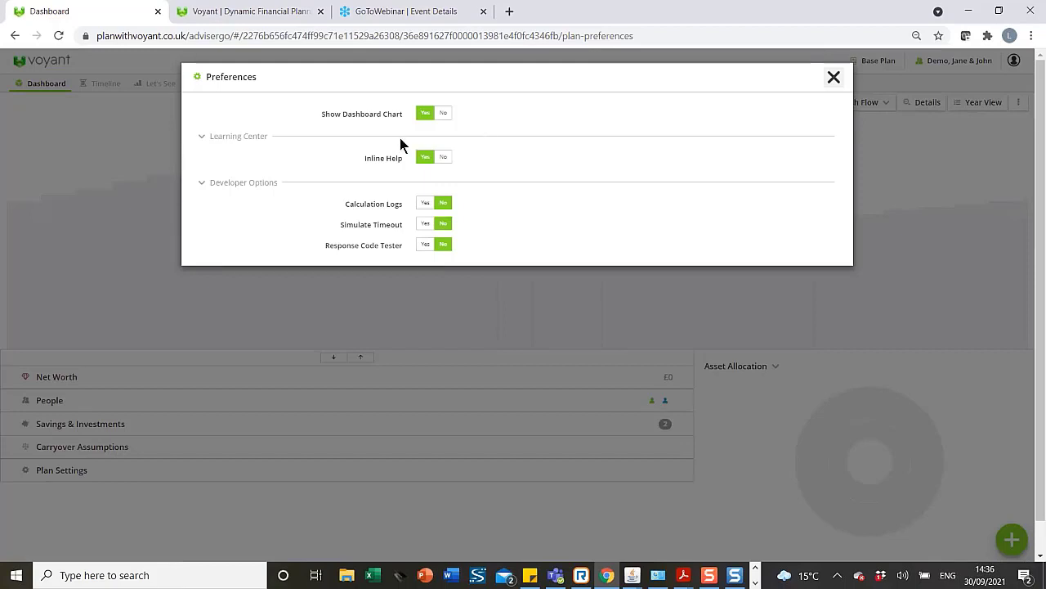
left_click(833, 79)
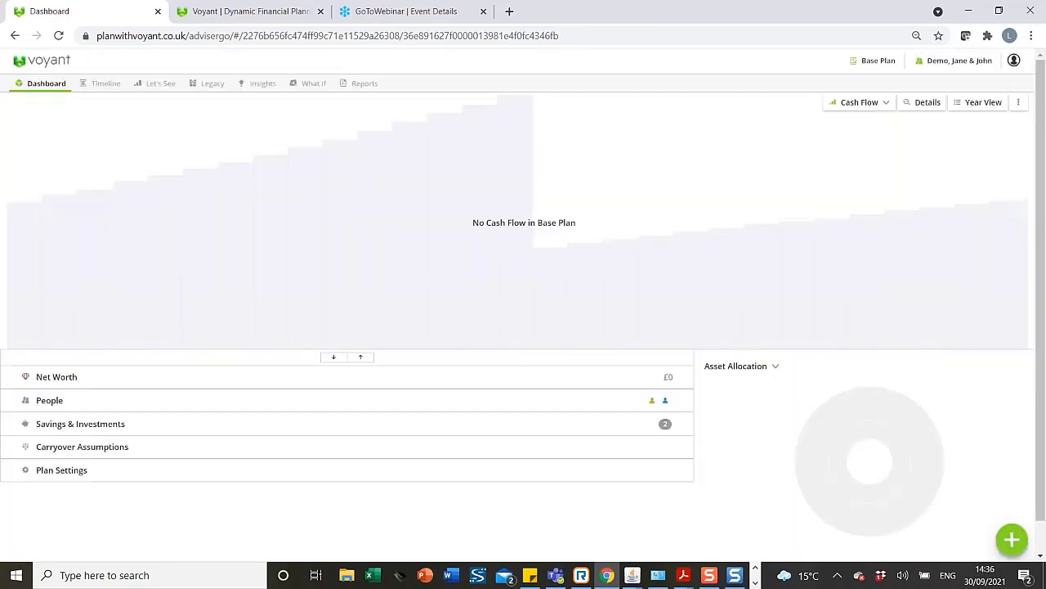
Step: Examine the plan start, retirement and mortality events on the client timeline
left_click(108, 87)
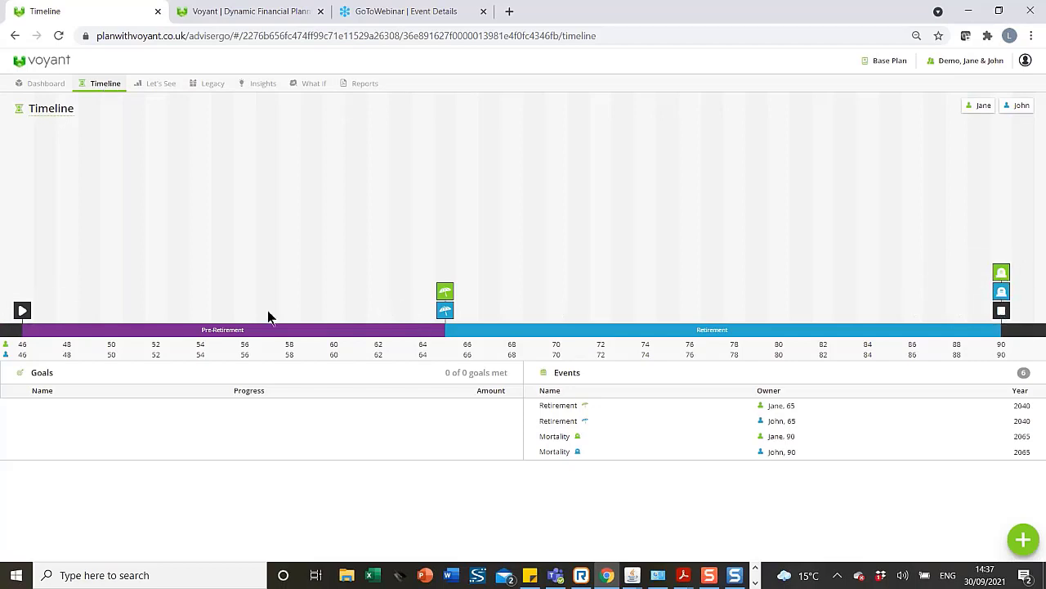
mouse_move(18, 312)
mouse_move(446, 293)
mouse_move(997, 278)
mouse_move(998, 298)
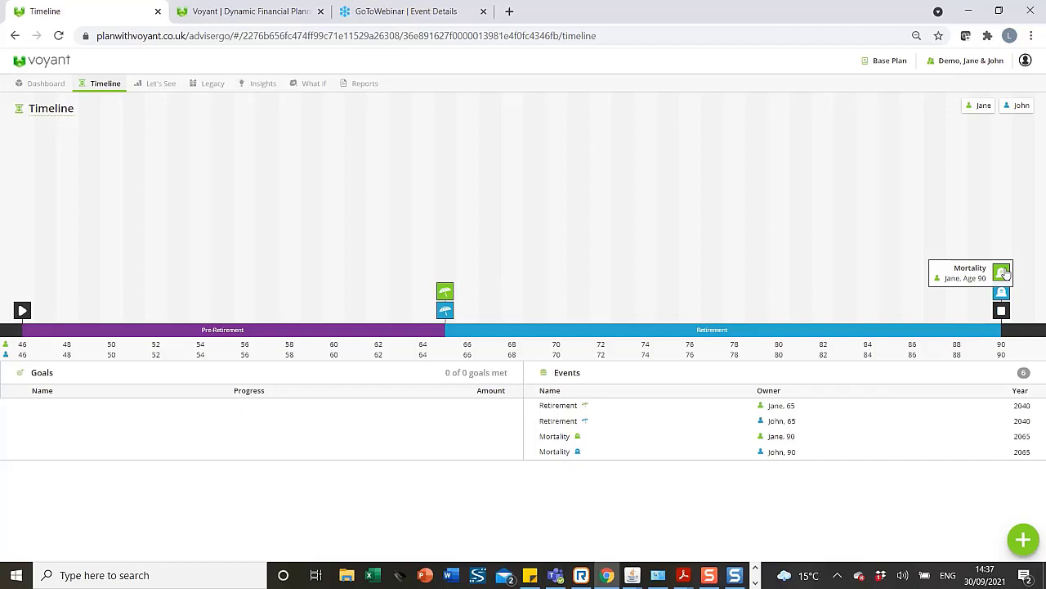
Step: Move the first client's mortality event to age 95 and save it
left_click(1003, 272)
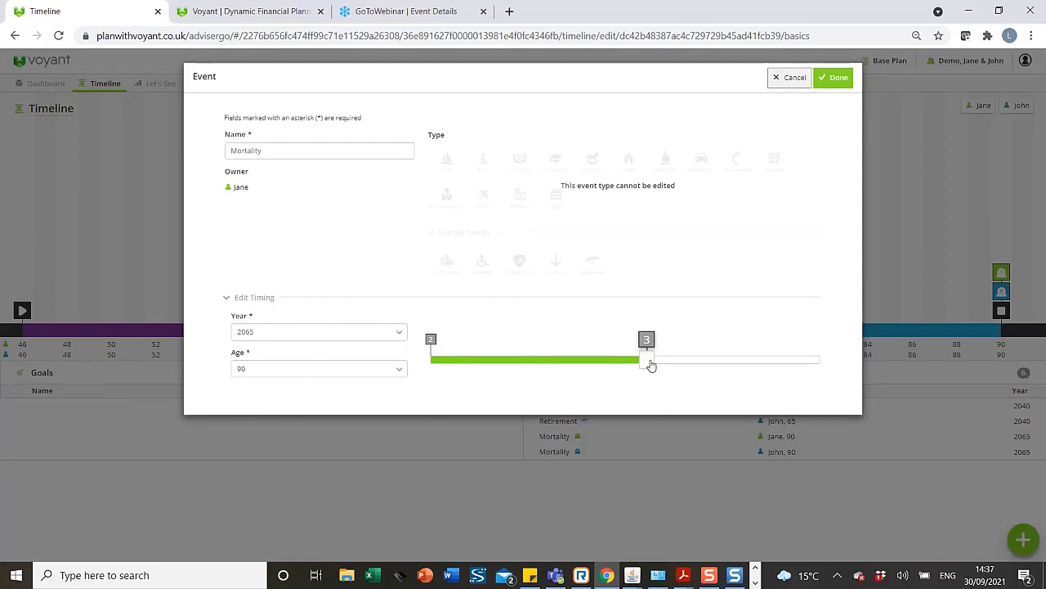
left_click_drag(651, 365, 693, 367)
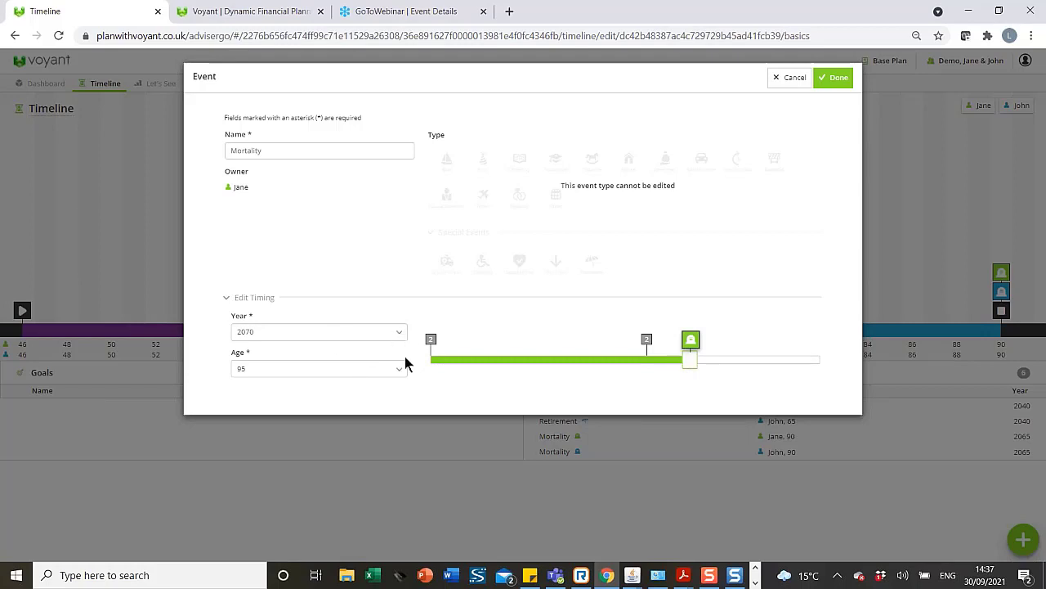
left_click(835, 78)
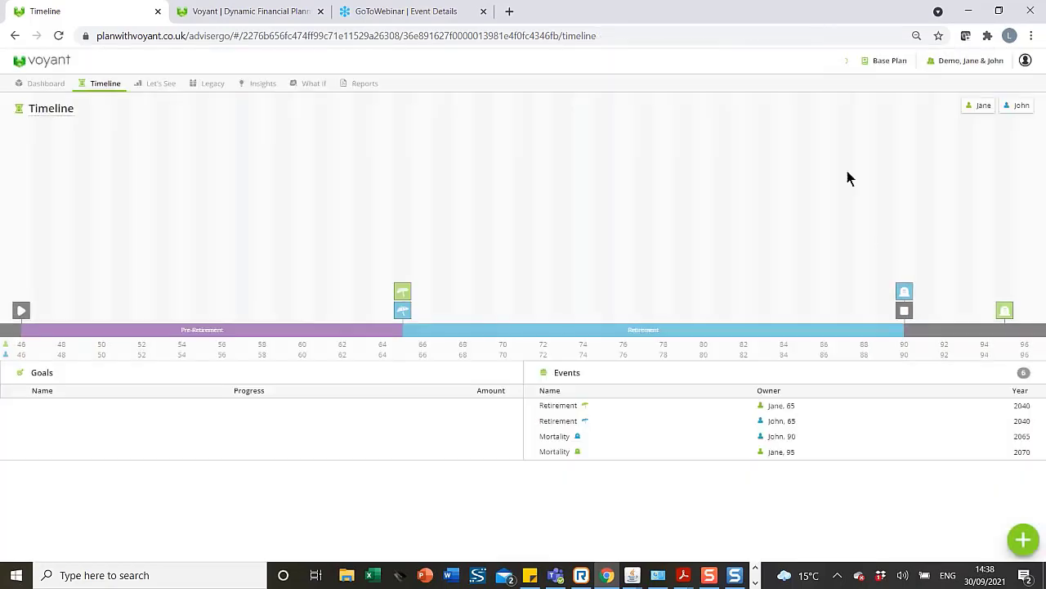
Step: Set the first client's mortality age back to 90 and save the event
mouse_move(1008, 291)
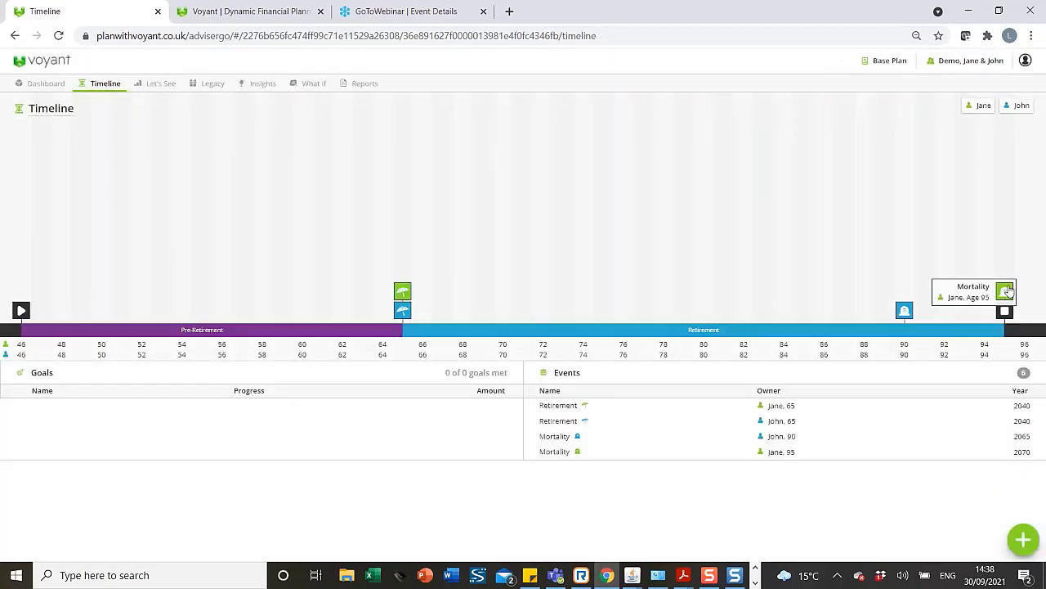
left_click(1006, 291)
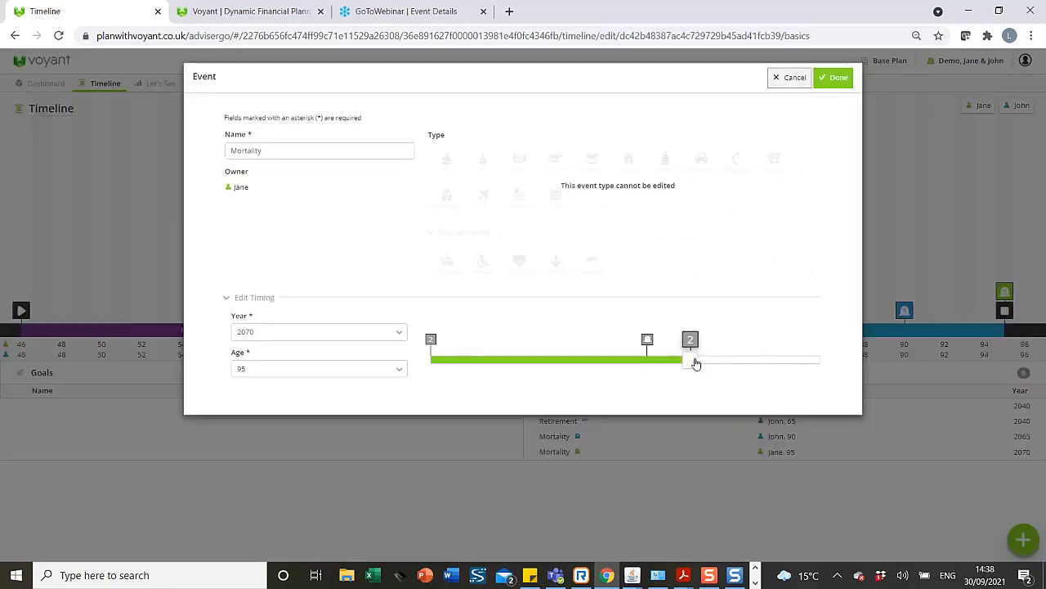
left_click(397, 369)
left_click(254, 199)
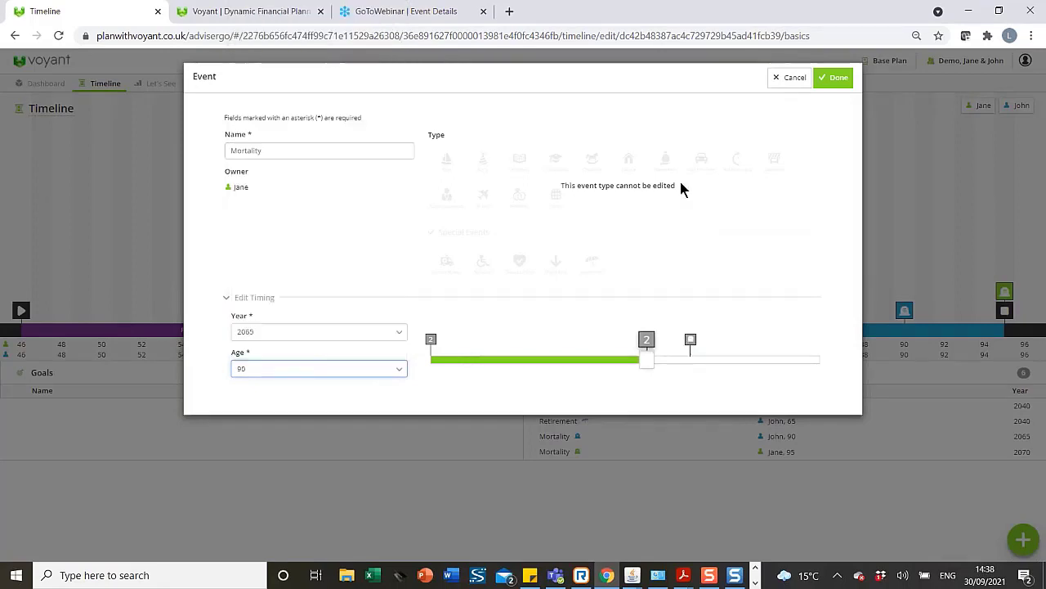
left_click(838, 77)
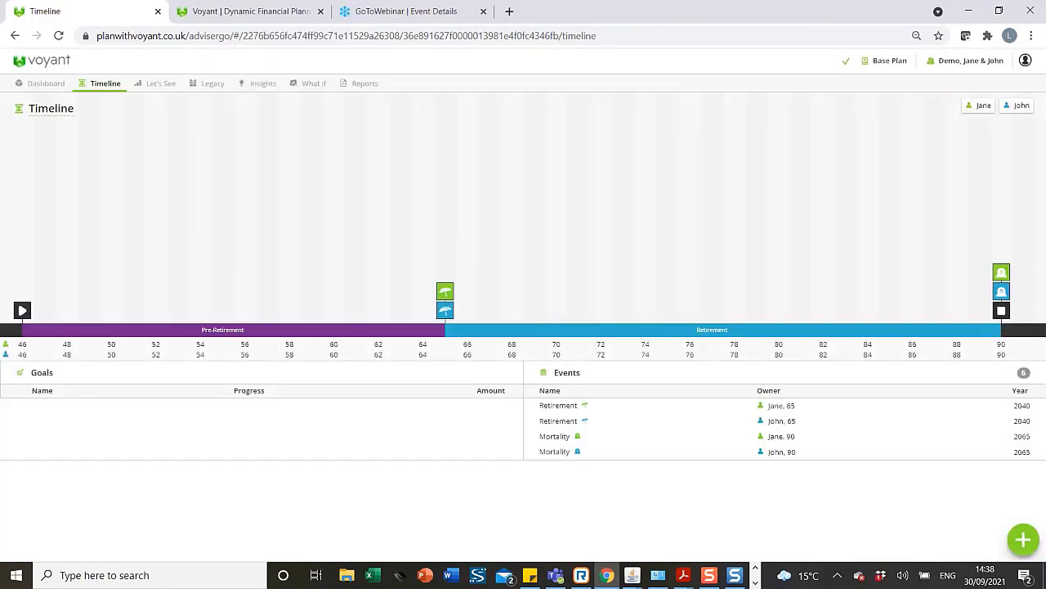
Step: Add a Later Life event of the part-time job type for the first client at age 75, saving it with another event to follow
key("XF86AudioLowerVolume")
left_click(1022, 541)
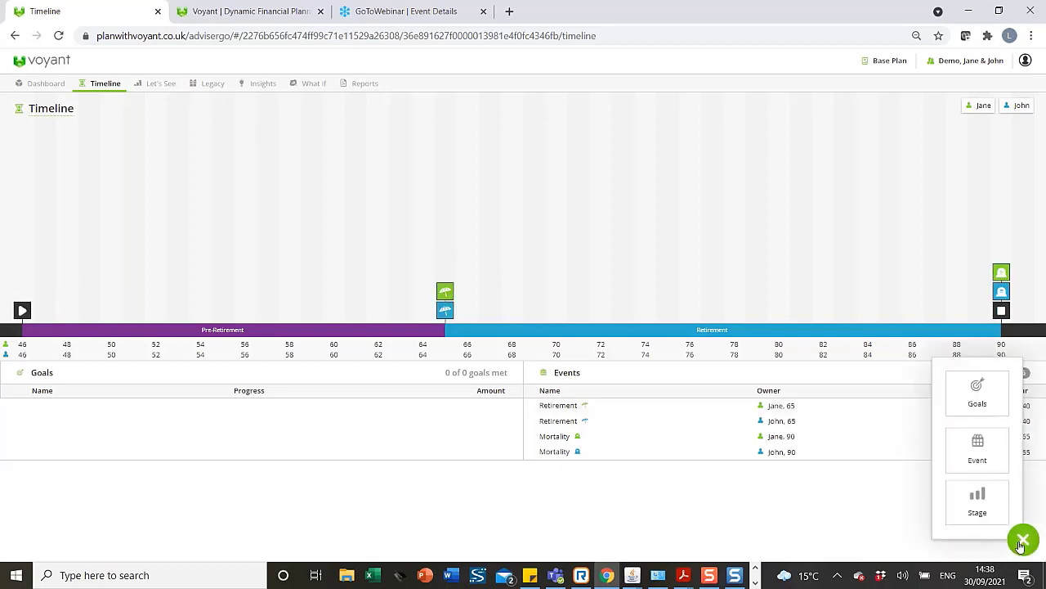
left_click(996, 455)
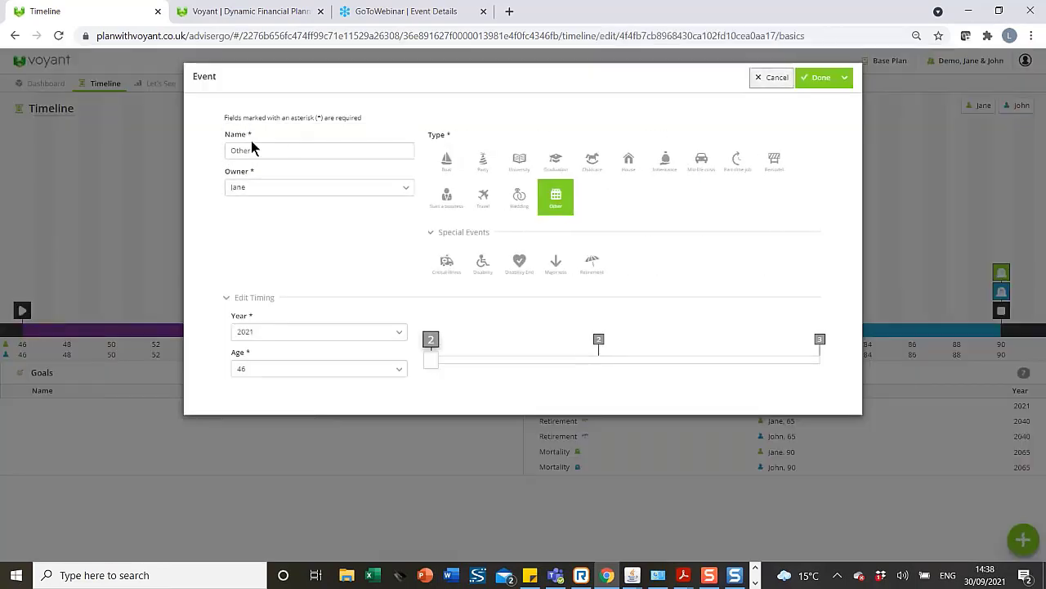
left_click_drag(289, 149, 224, 148)
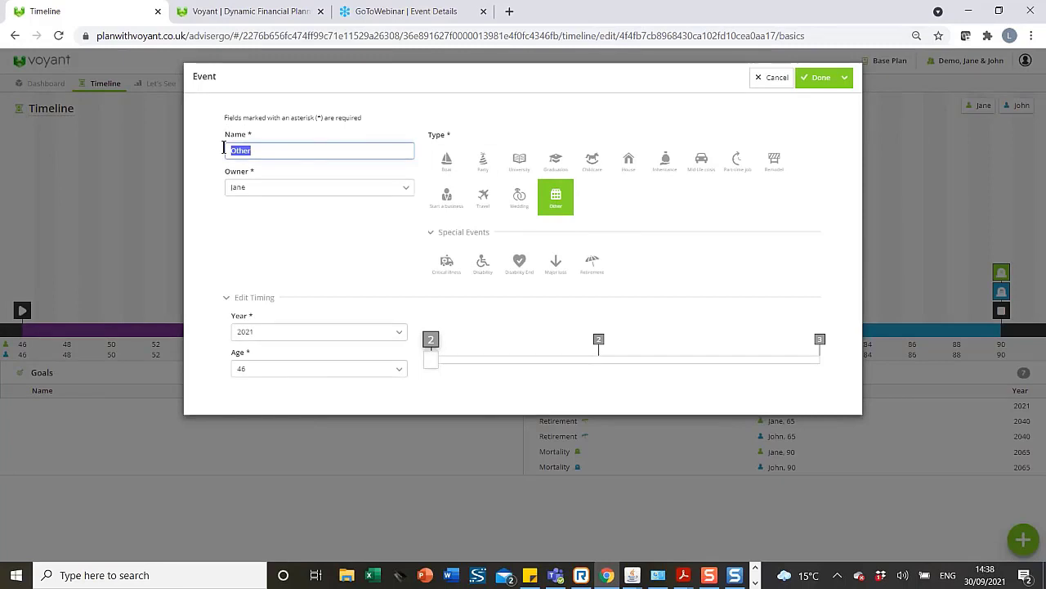
type("Later Life")
left_click(741, 166)
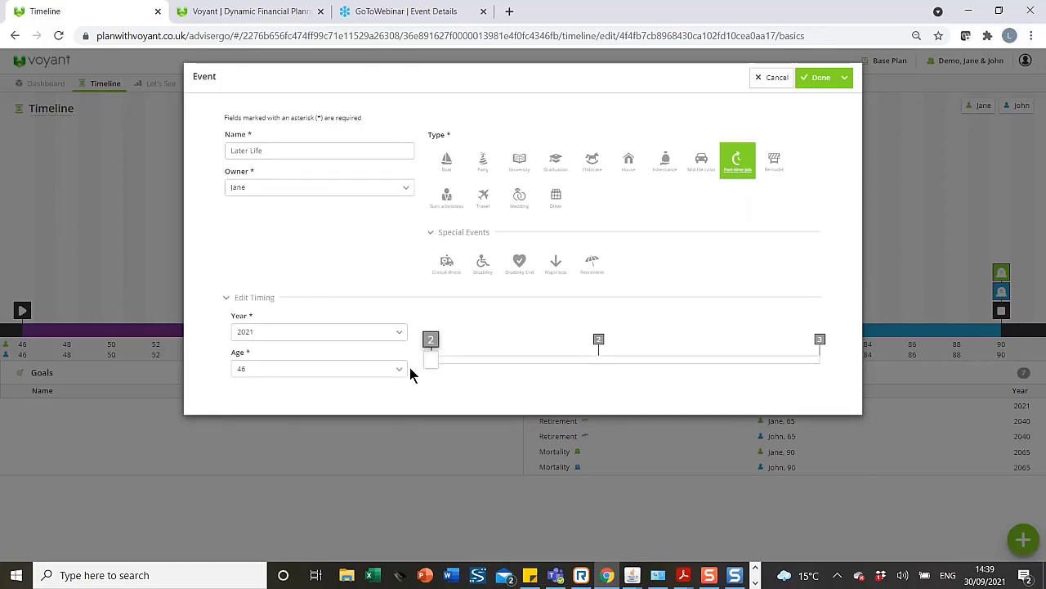
left_click_drag(434, 361, 695, 370)
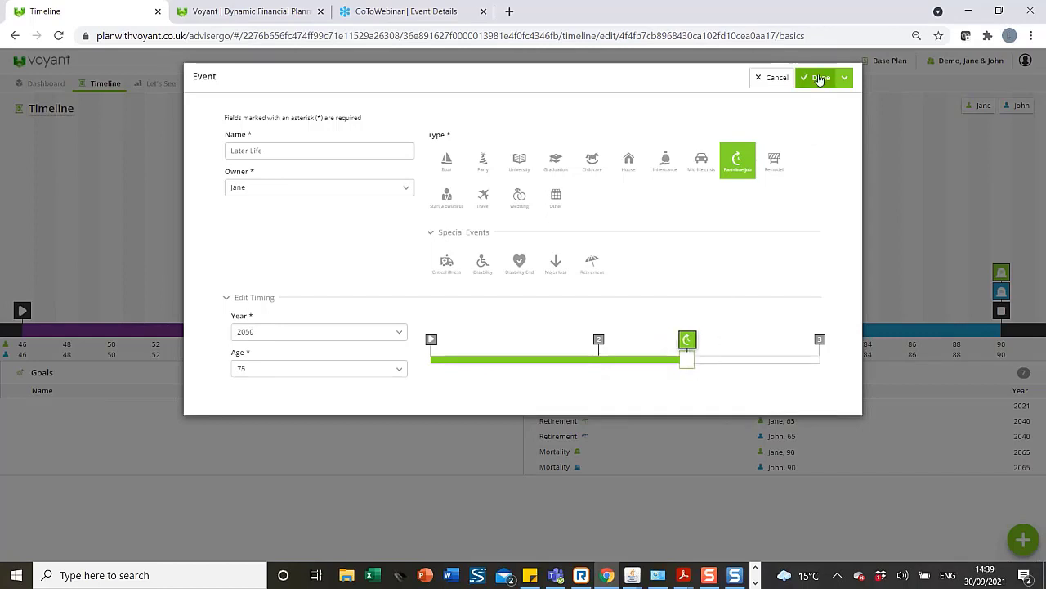
key("XF86AudioLowerVolume")
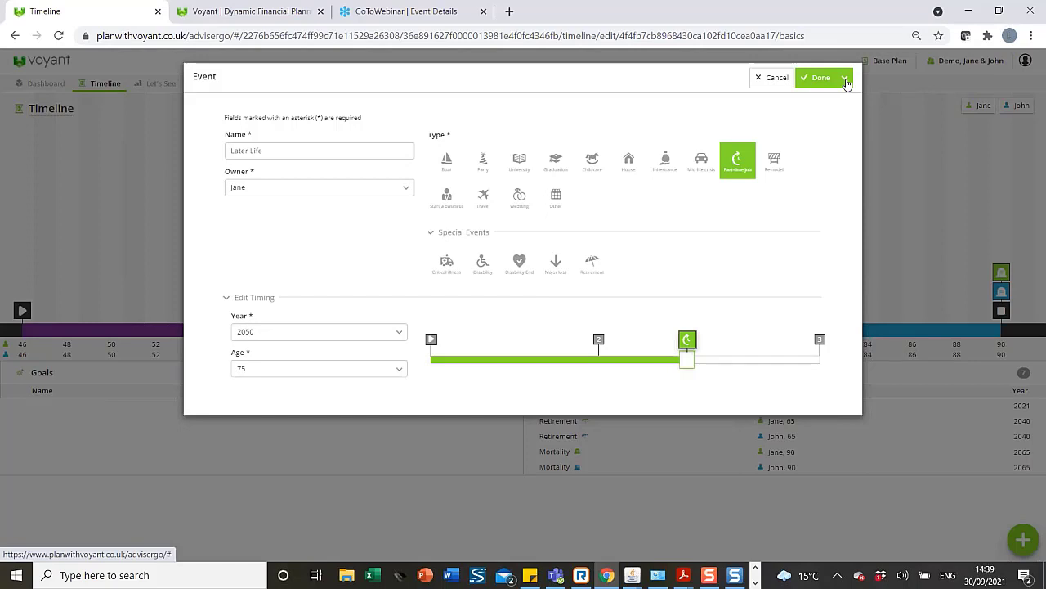
left_click(846, 81)
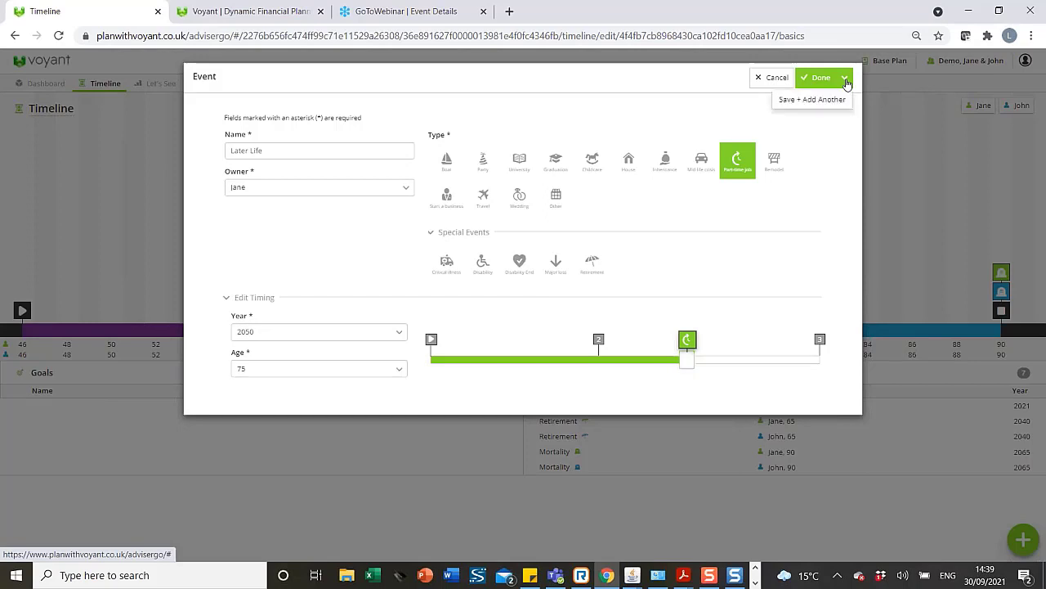
left_click(809, 99)
Step: Add a New Kitchen event of the Remodel type for the first client in 2023, at age 48
left_click_drag(353, 155, 212, 150)
type("N")
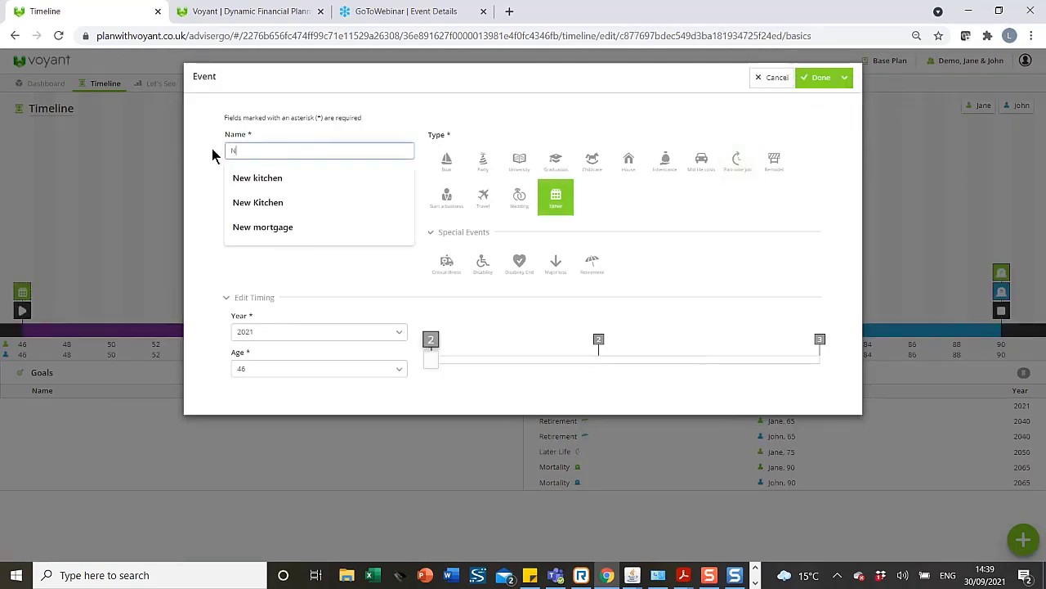
type("ew Kitchen")
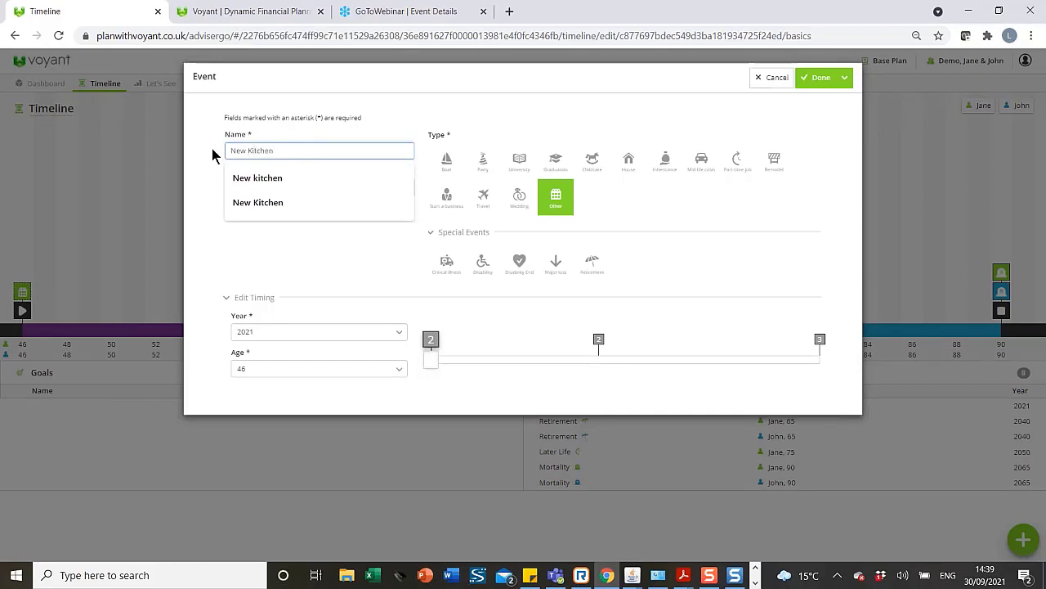
left_click(278, 203)
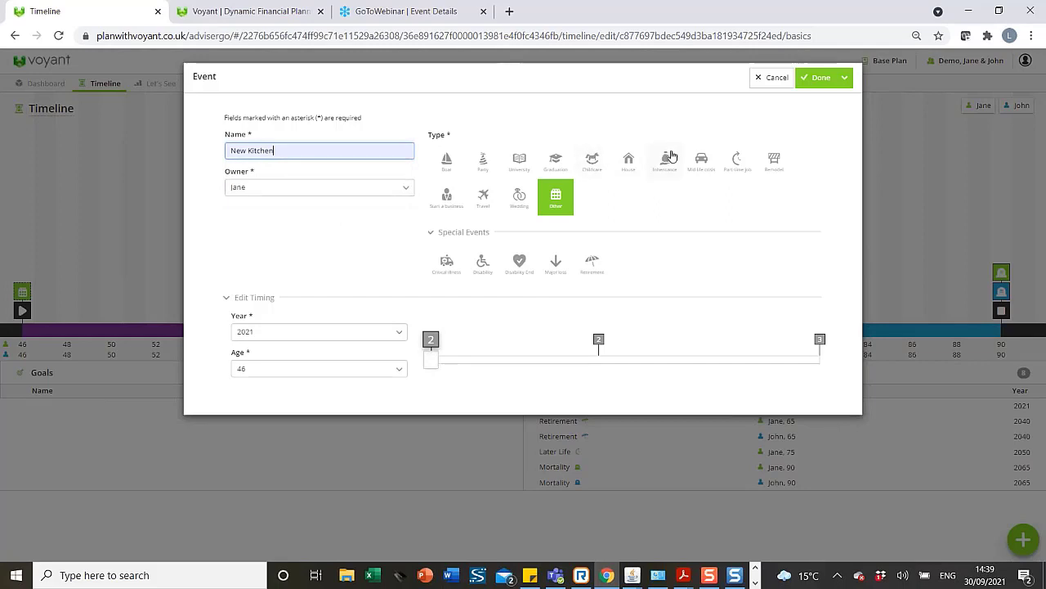
left_click(775, 160)
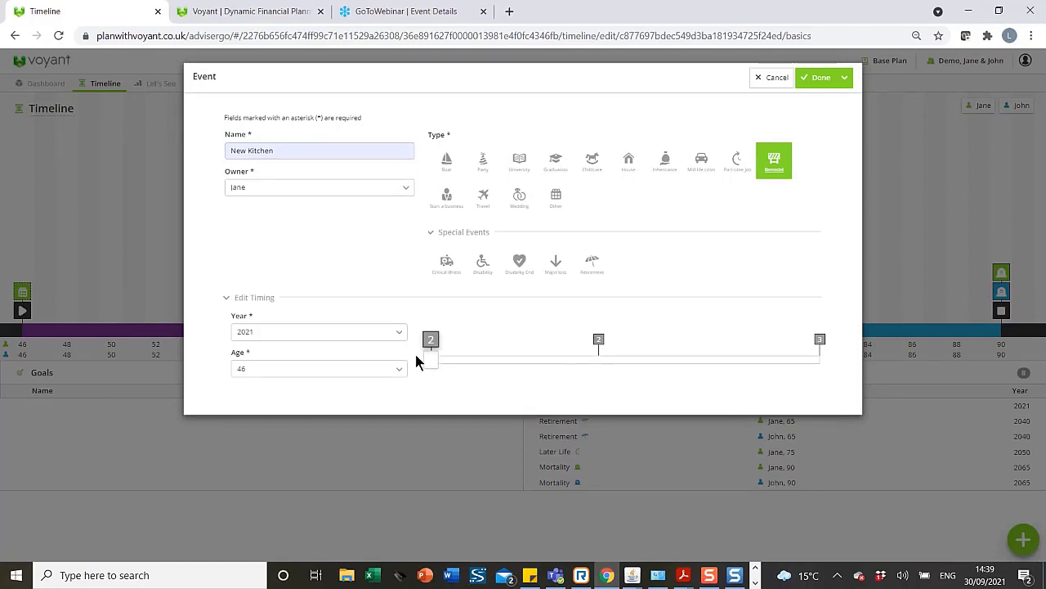
left_click_drag(430, 360, 457, 362)
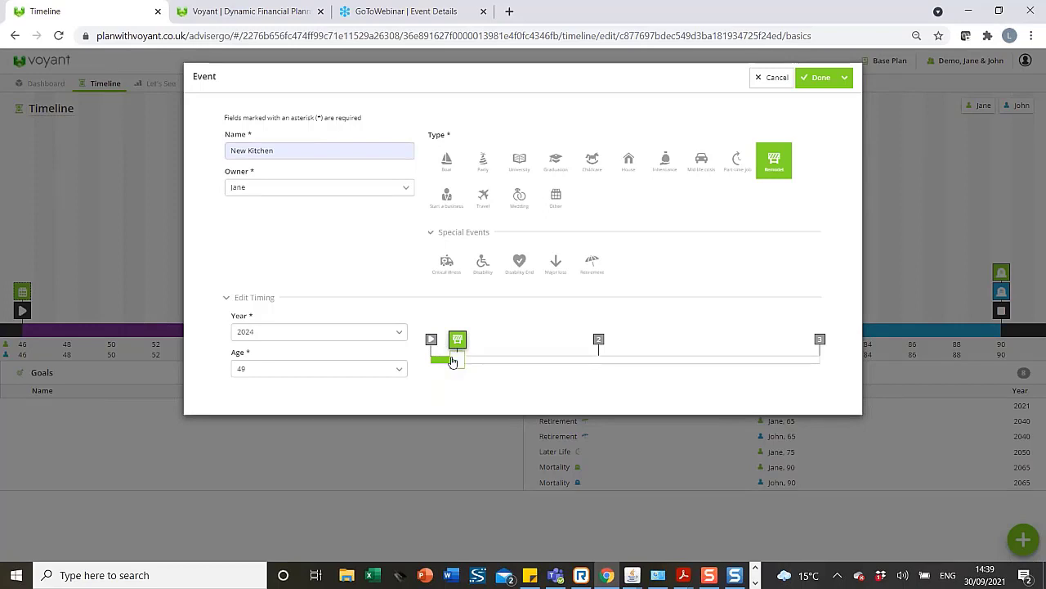
left_click_drag(451, 361, 446, 367)
left_click(822, 78)
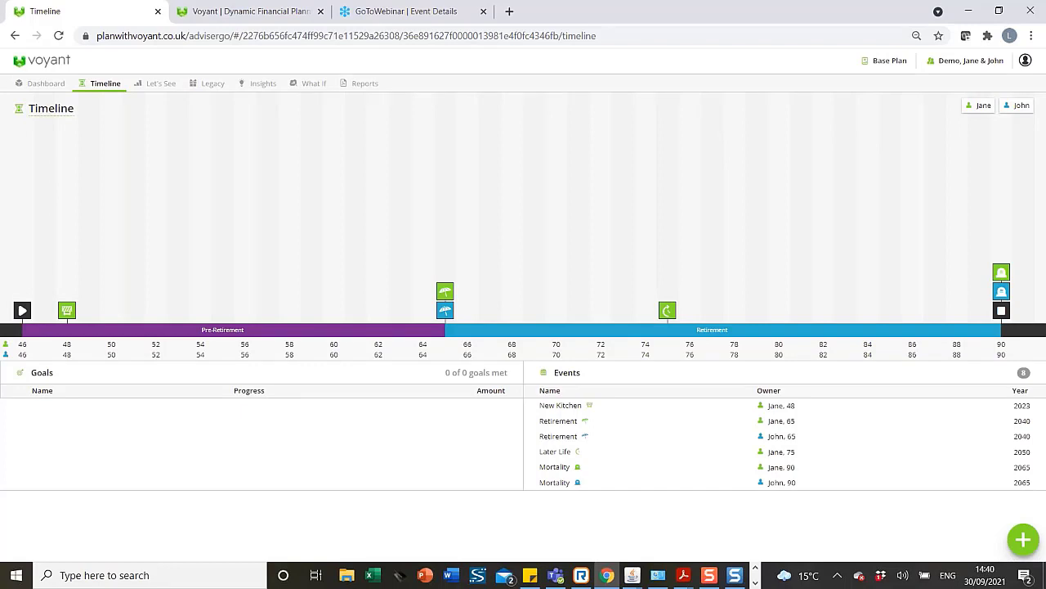
Step: Add a milestone goal for both clients named New Kitchen with an amount of £30,000
key("XF86AudioLowerVolume")
left_click(1021, 543)
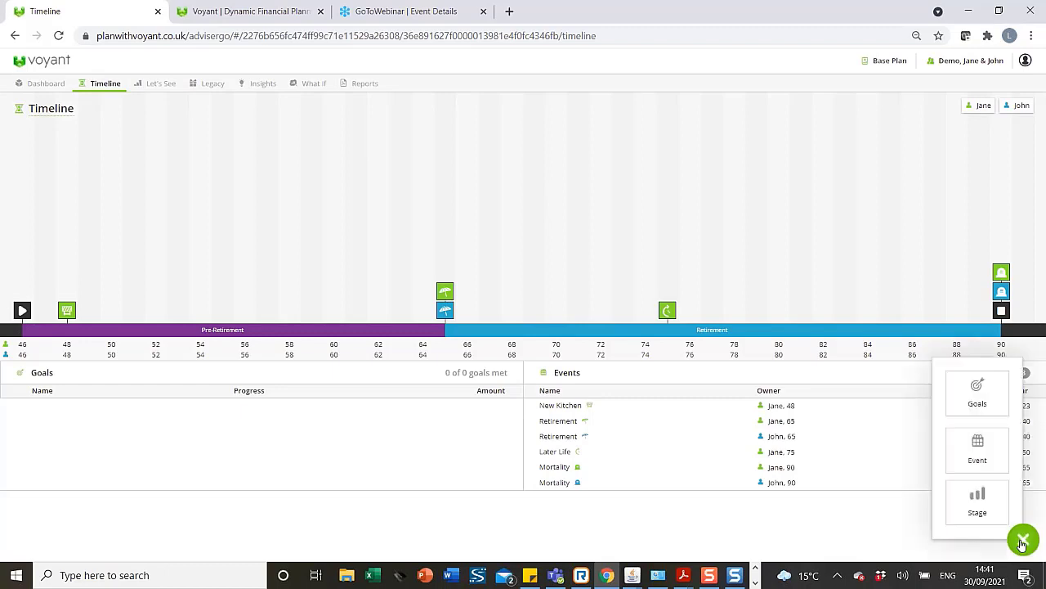
left_click(978, 391)
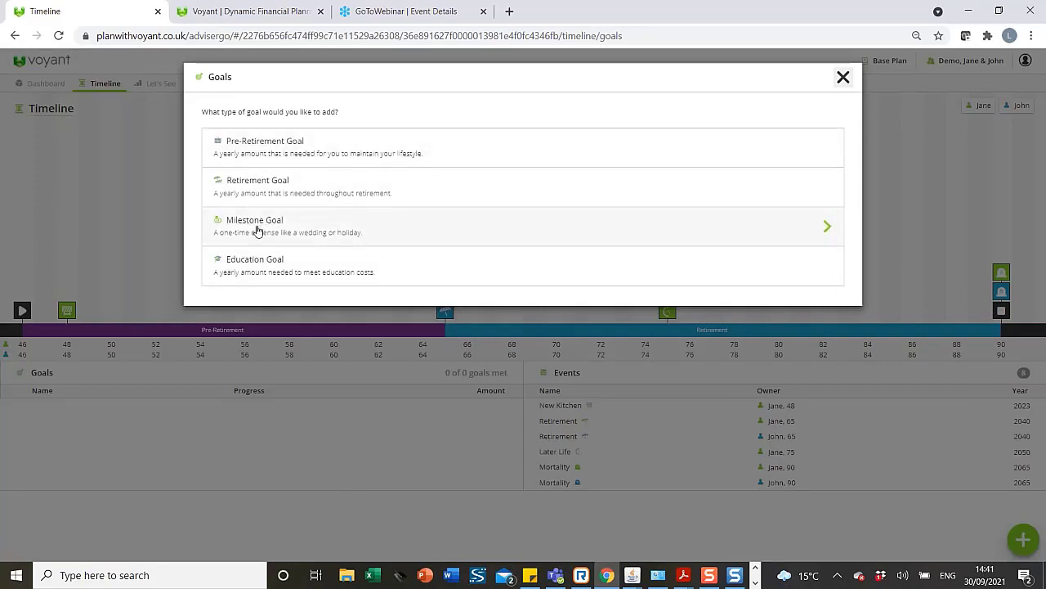
left_click(827, 232)
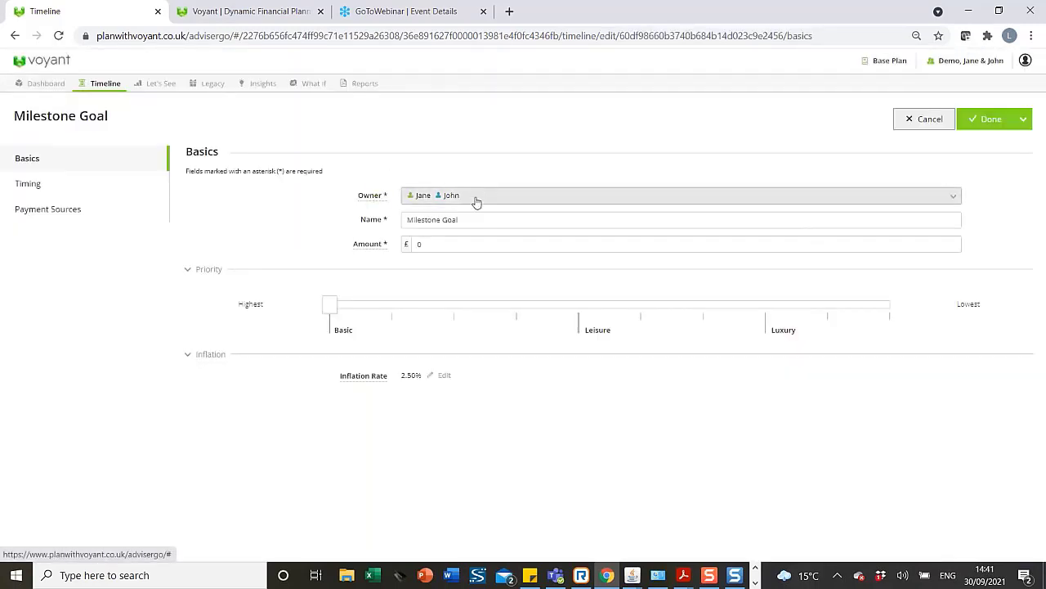
left_click(475, 223)
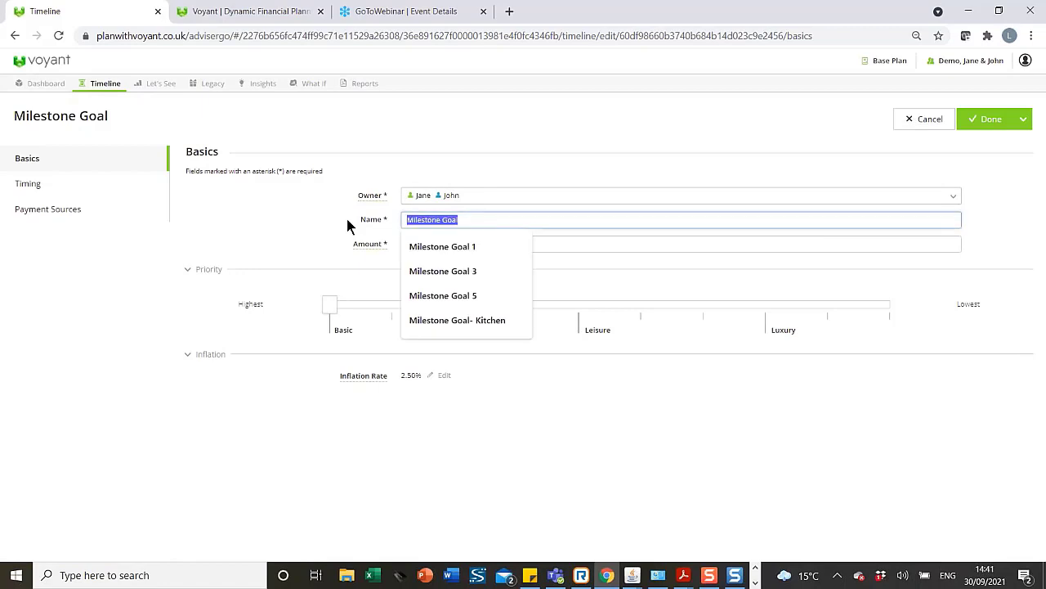
key("BackSpace")
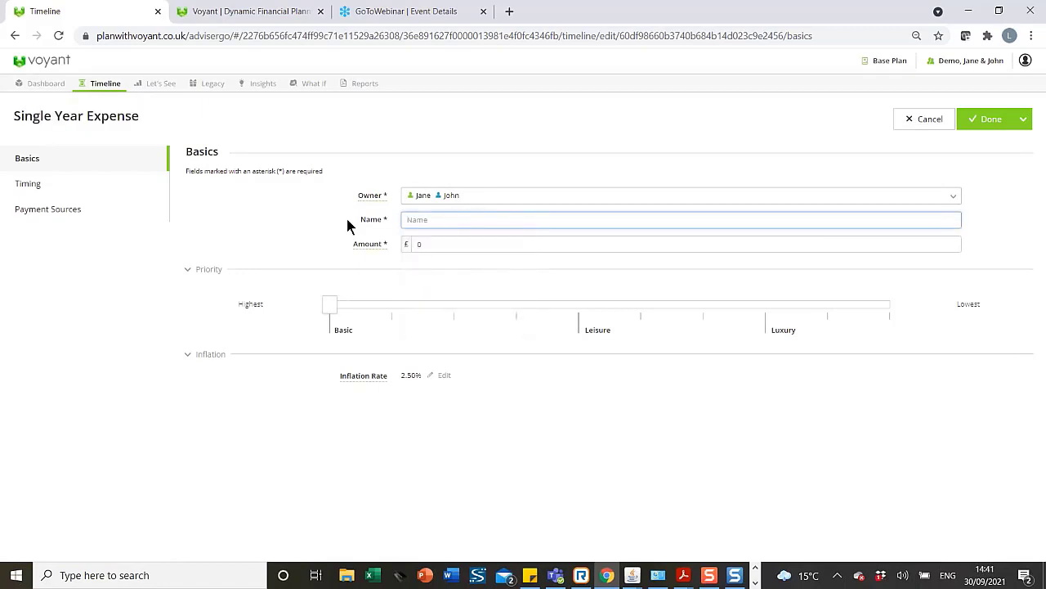
type("New Ki")
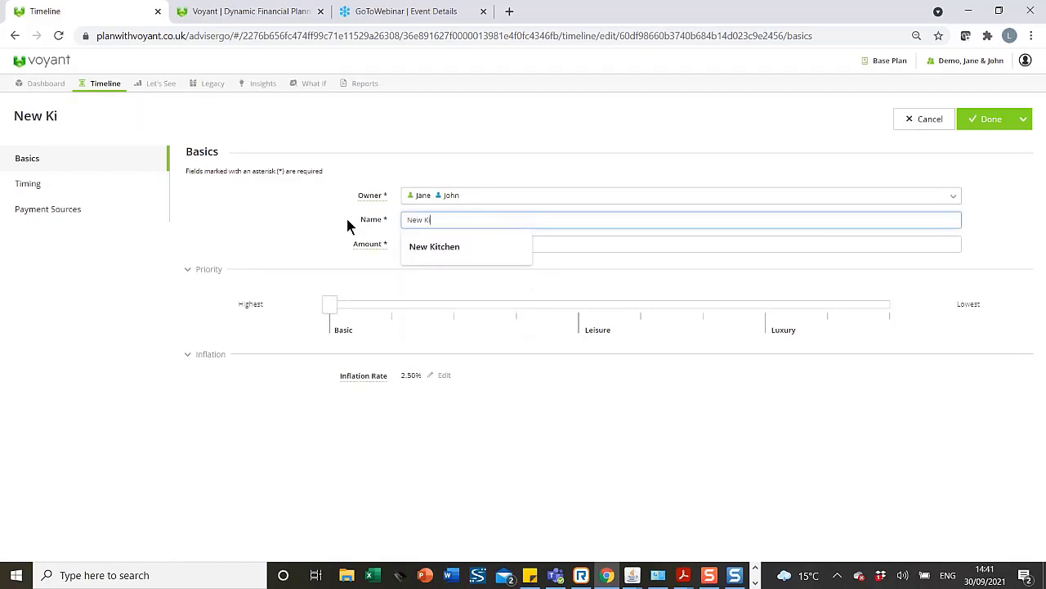
type("tchen")
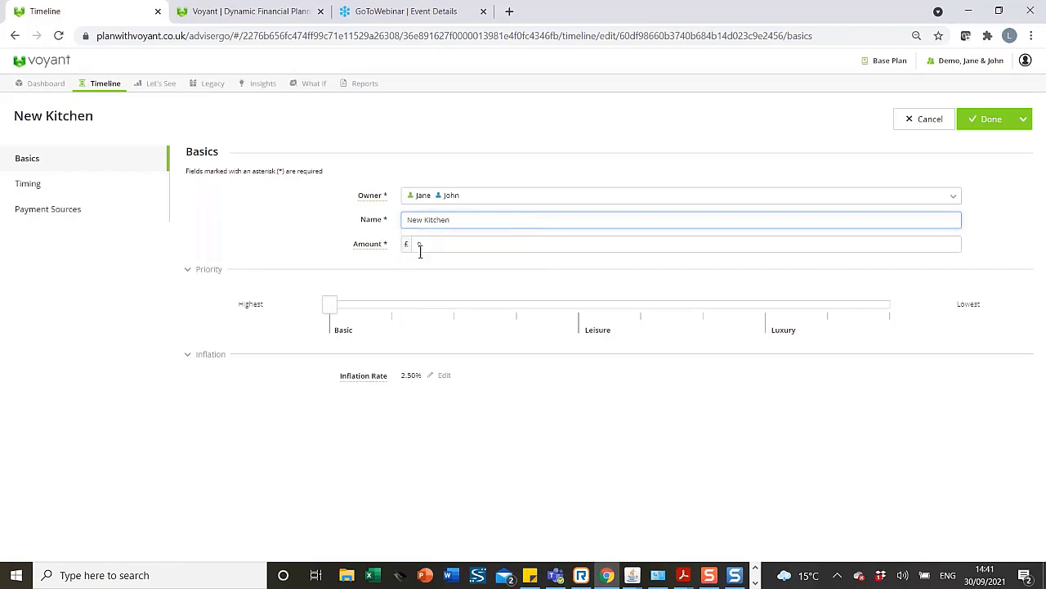
left_click(450, 244)
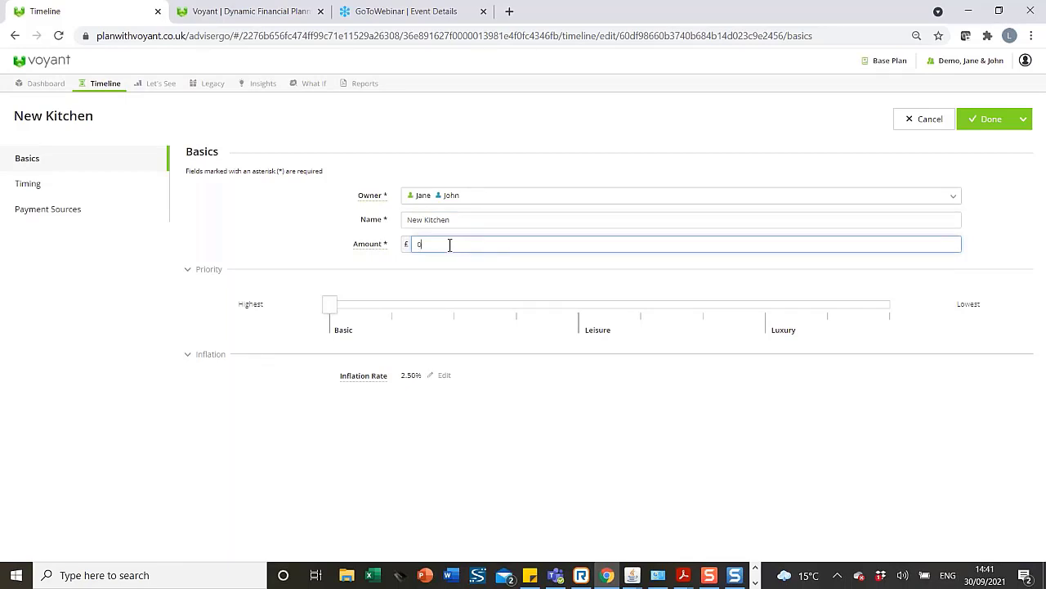
type("30,000")
Step: Time the New Kitchen goal's expense to occur at the New Kitchen event and save the goal
left_click(38, 190)
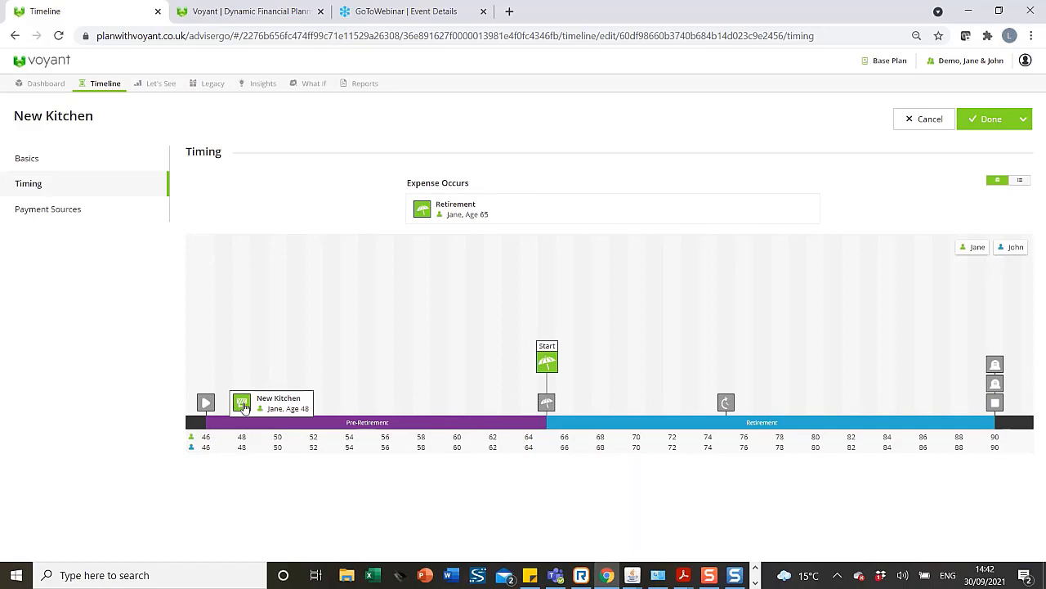
mouse_move(242, 407)
left_mouse_down()
mouse_move(444, 227)
mouse_move(446, 209)
left_mouse_up()
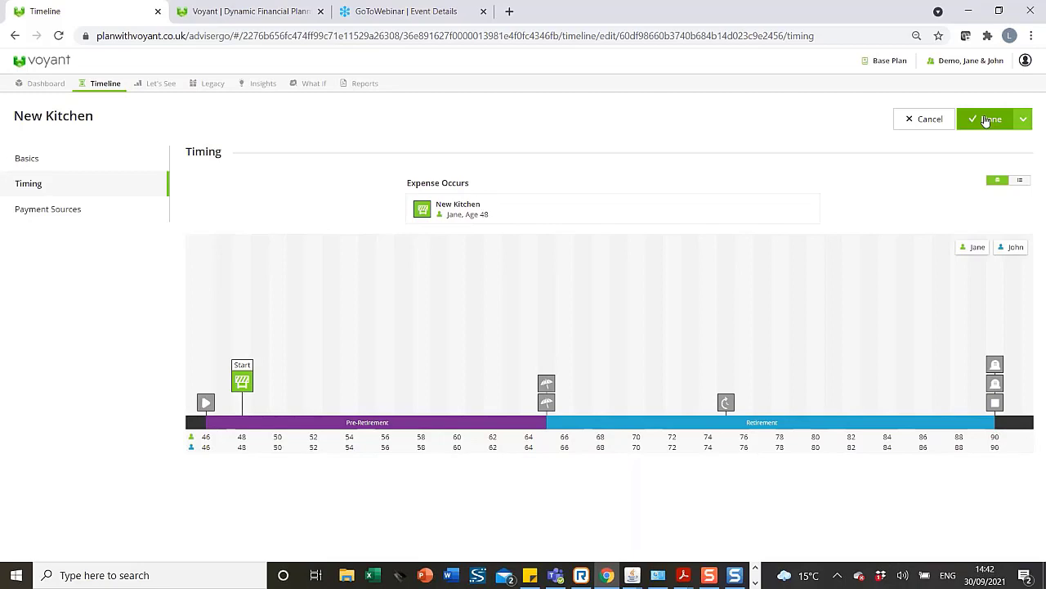
left_click(987, 120)
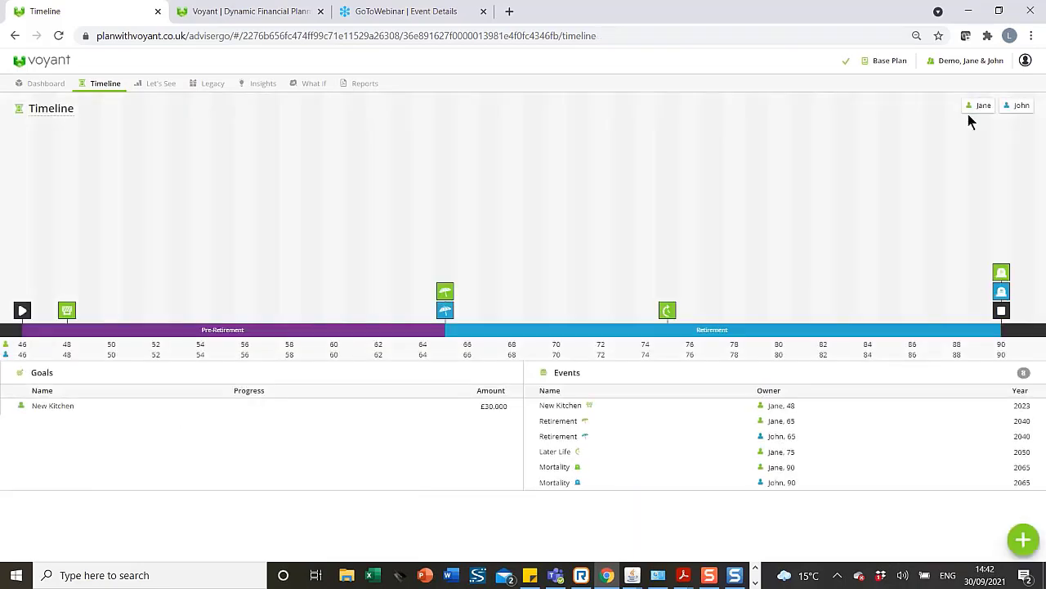
Step: Review the 2023 cash flow bar on the dashboard and the New Kitchen goal's progress in the goals list
left_click(46, 86)
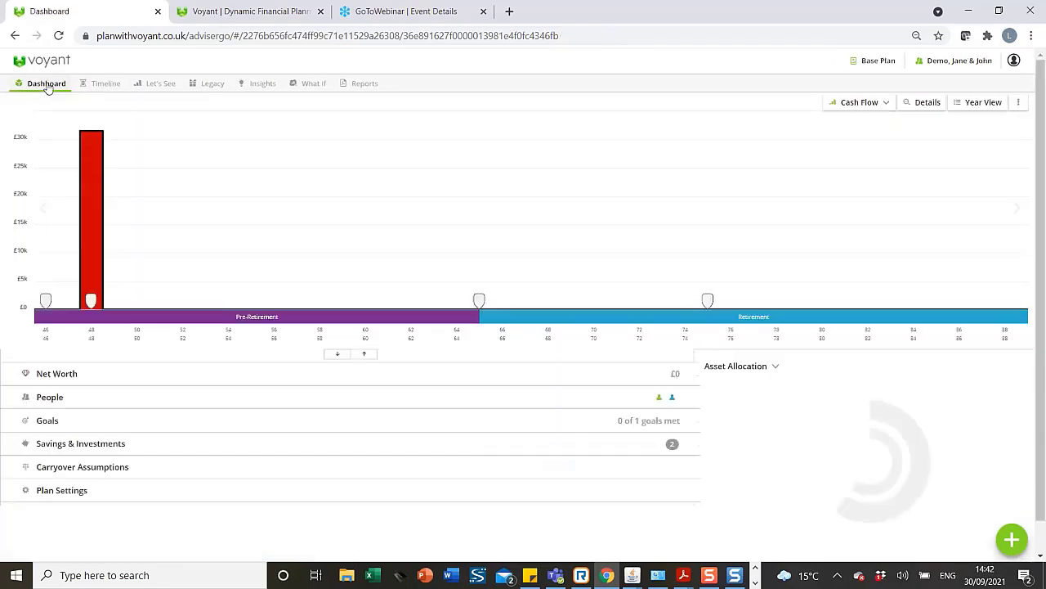
mouse_move(93, 290)
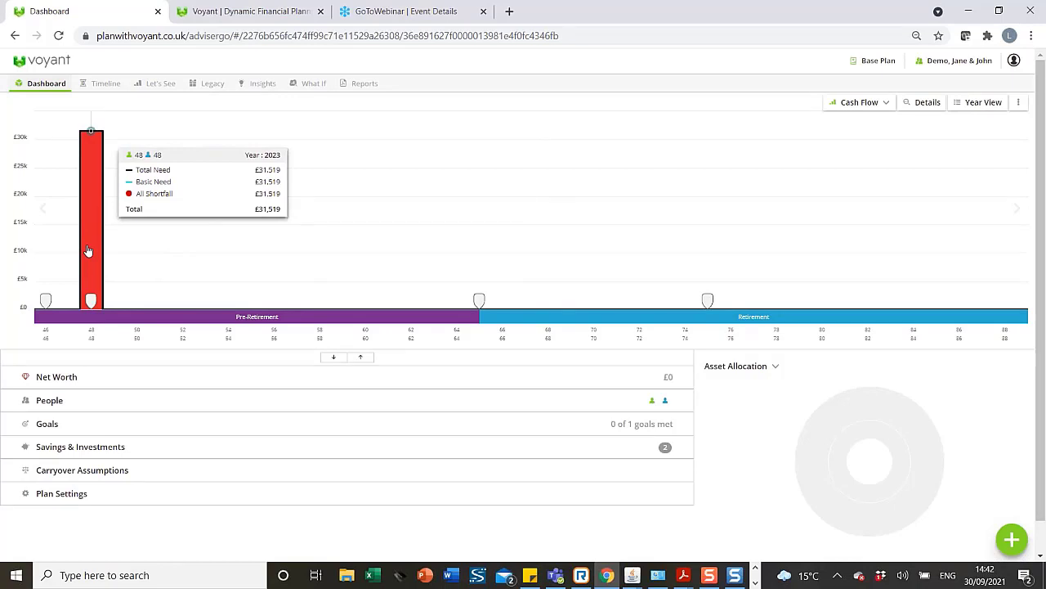
left_click(325, 431)
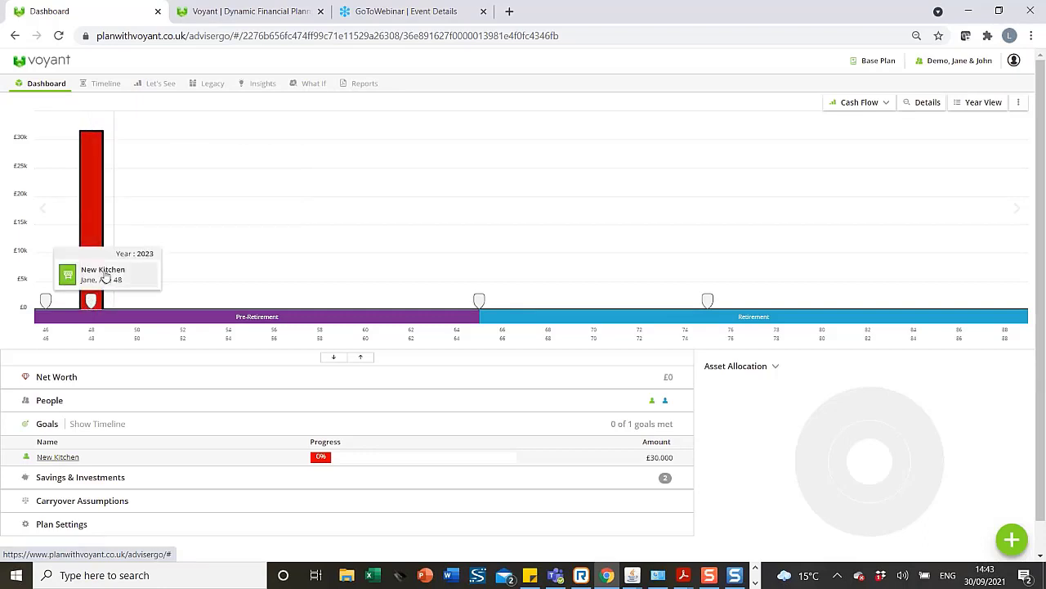
Step: Move the New Kitchen event on the dashboard to 2028, at age 53, and save it
left_click(105, 279)
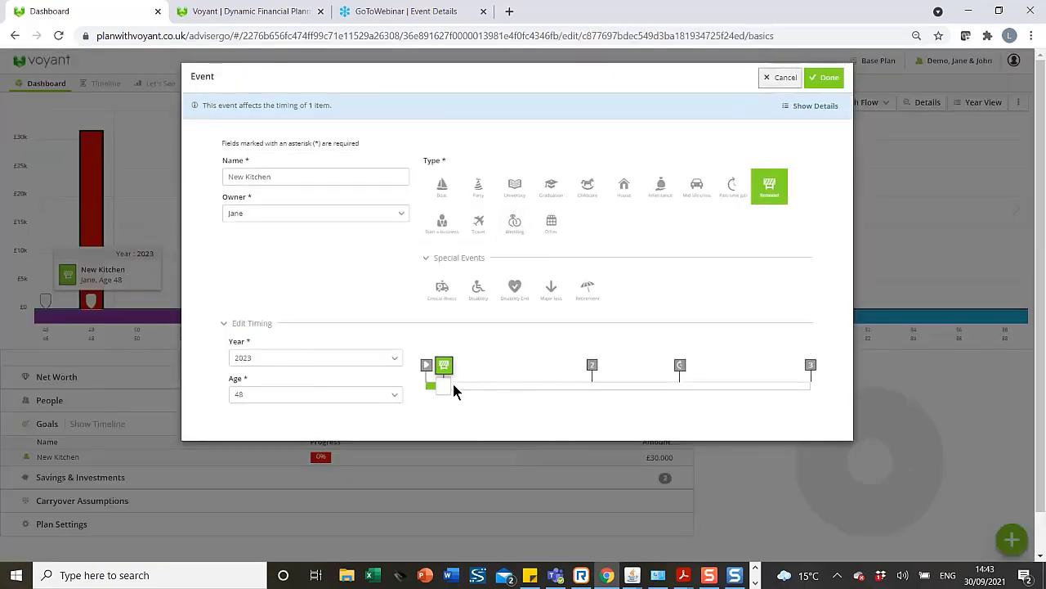
left_click_drag(454, 387, 484, 387)
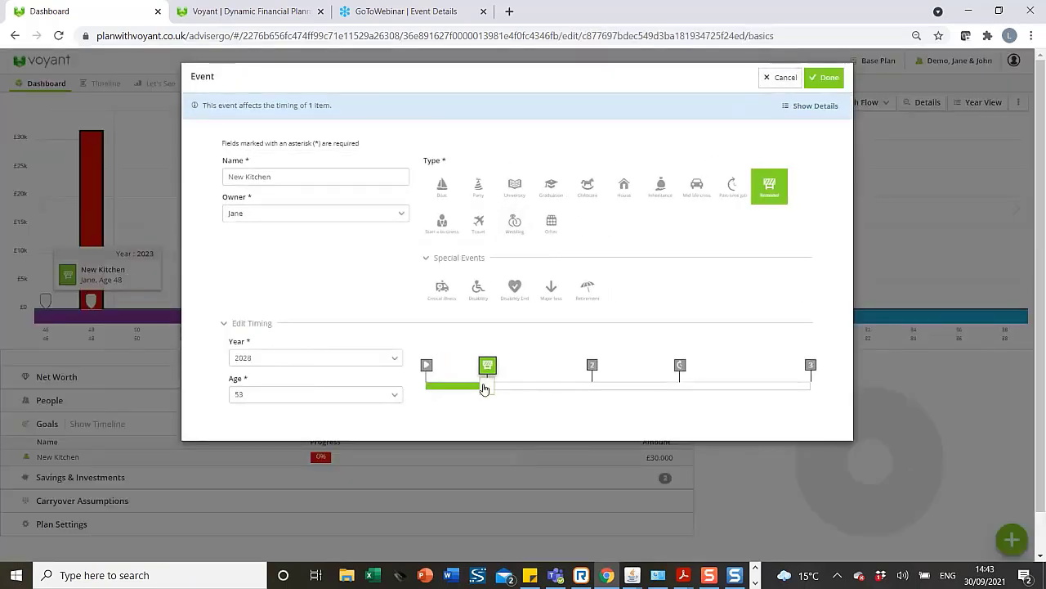
left_click(824, 77)
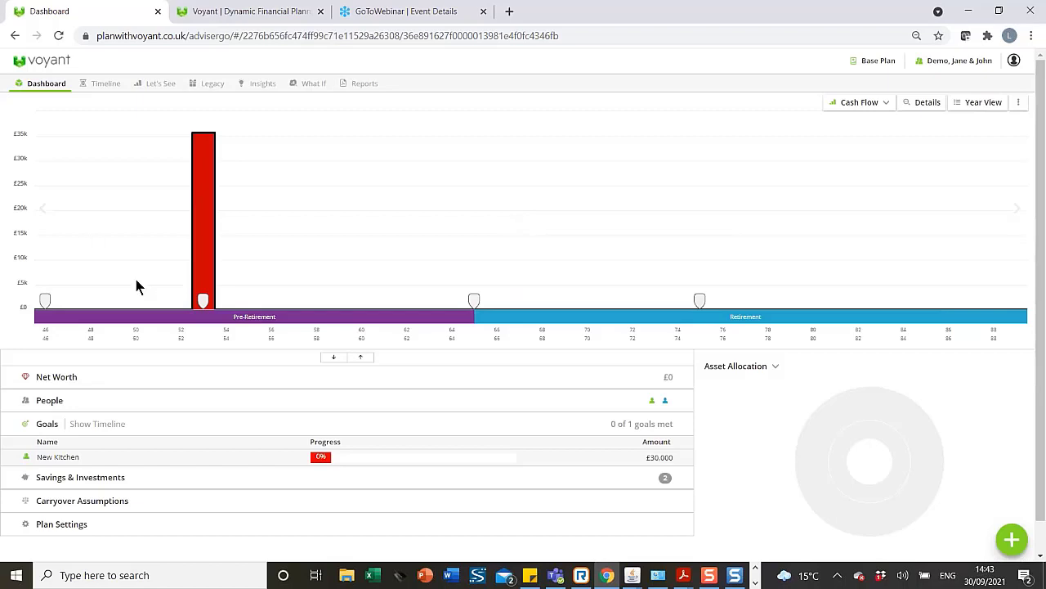
Step: Set the New Kitchen event's age to 48 and save the event
mouse_move(202, 301)
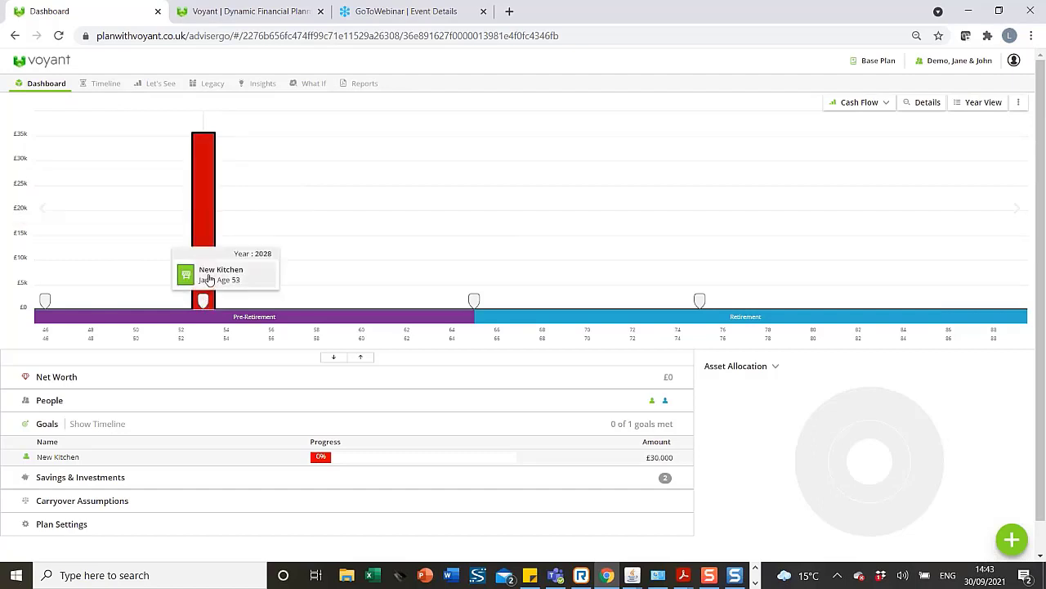
left_click(208, 280)
left_click(394, 396)
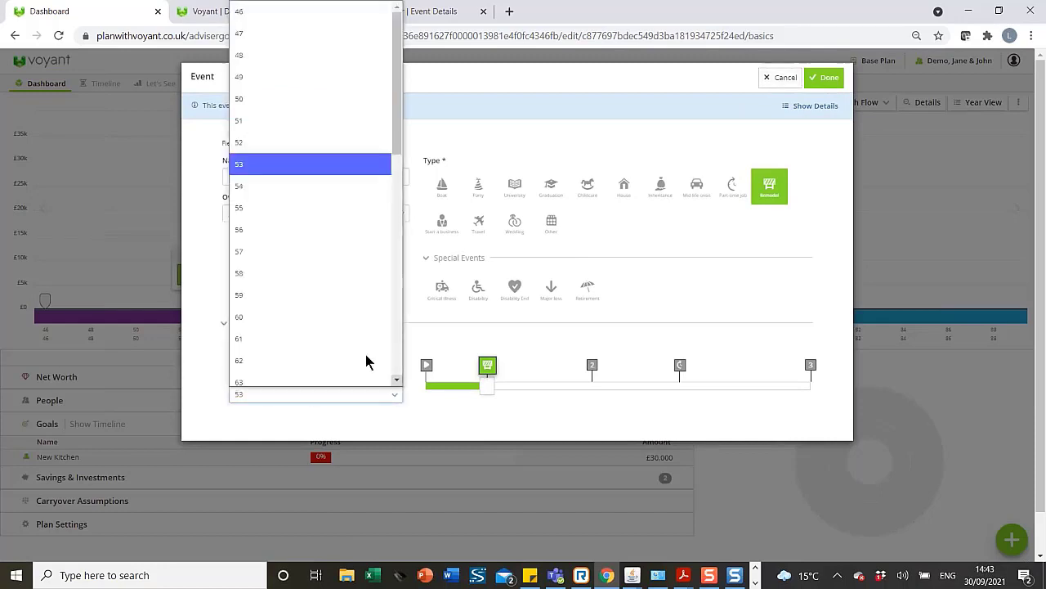
left_click(244, 49)
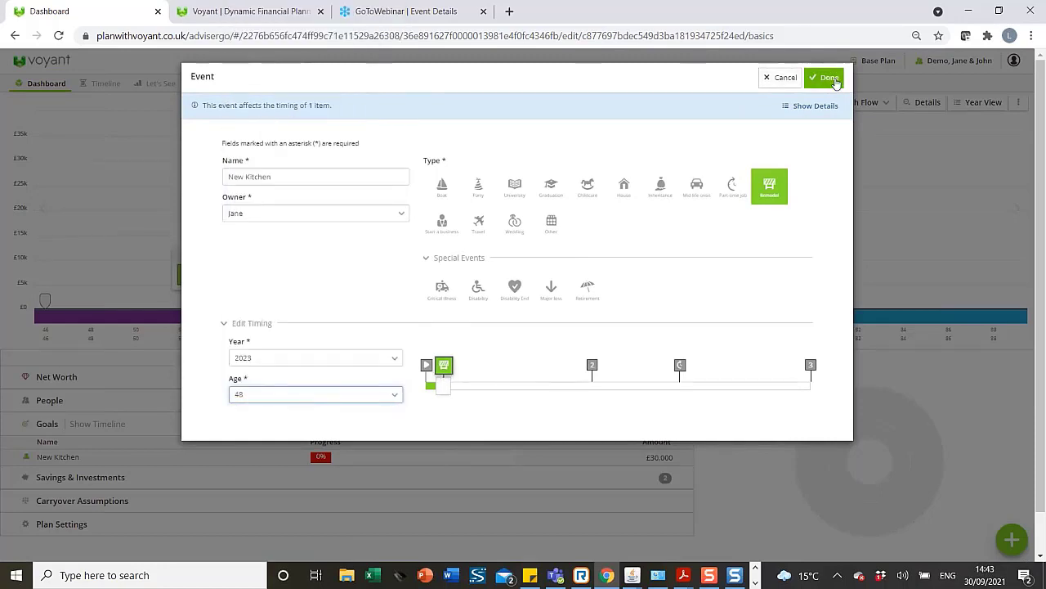
left_click(827, 78)
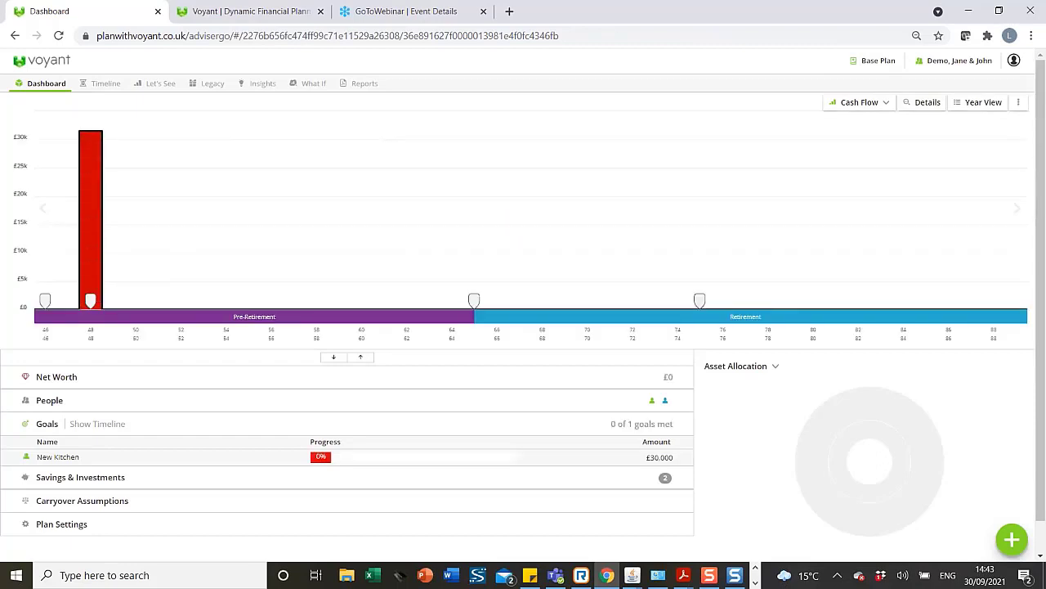
Step: Inspect the Later Life event's settings and delete option on the plan timeline, leaving without saving
left_click(104, 84)
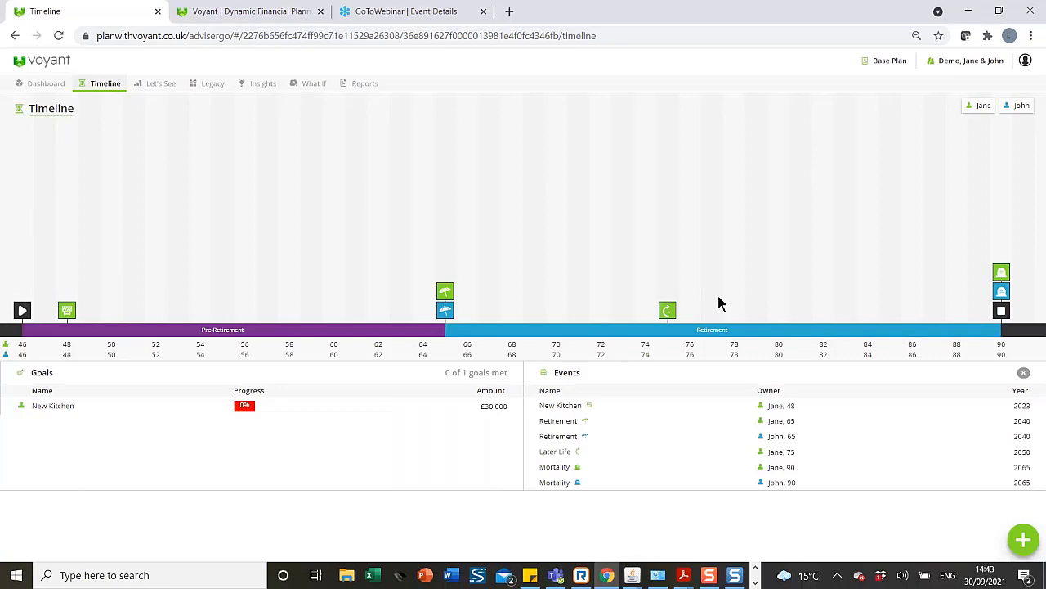
mouse_move(667, 316)
left_click(668, 314)
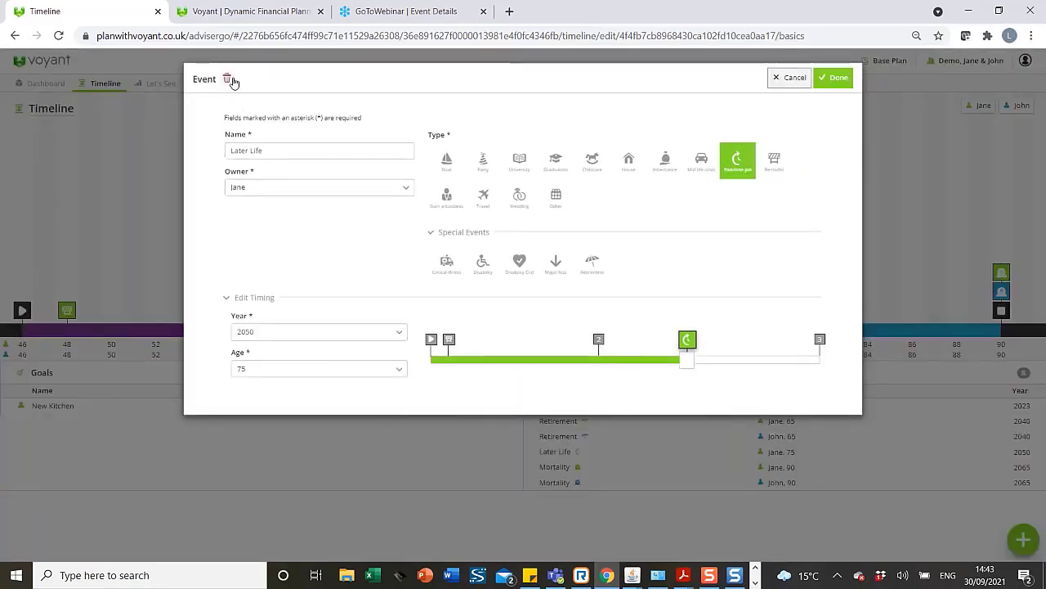
left_click(787, 82)
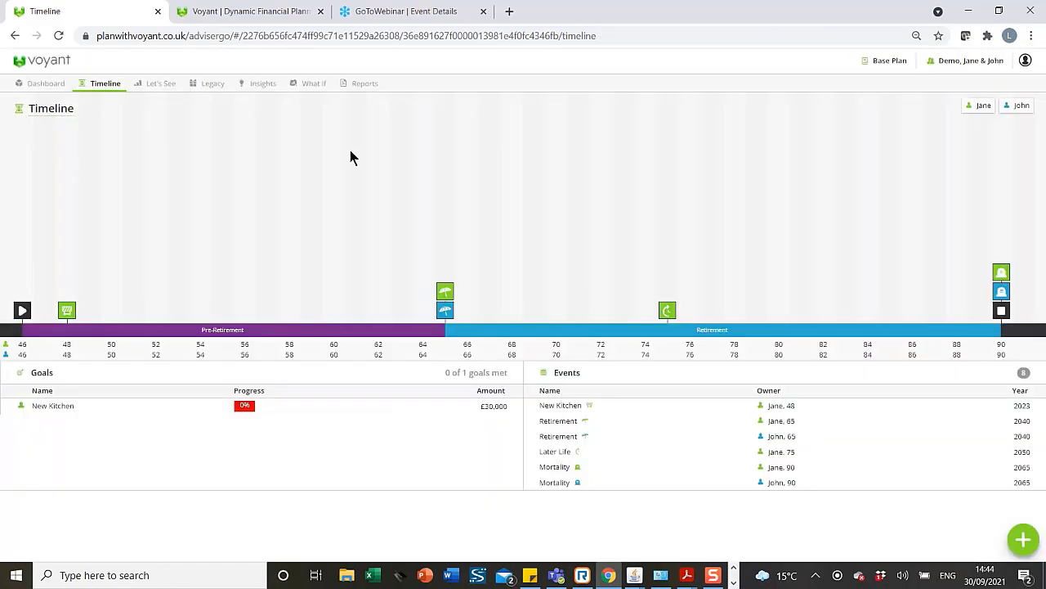
Step: Check which items depend on the New Kitchen event's timing, leaving the event without saving
left_click(68, 318)
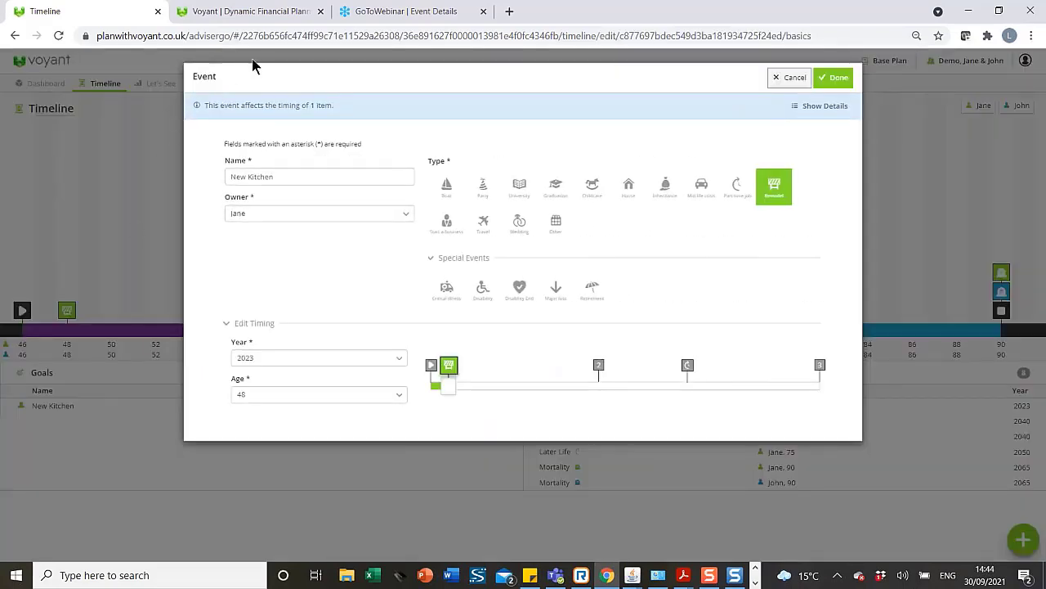
left_click(797, 107)
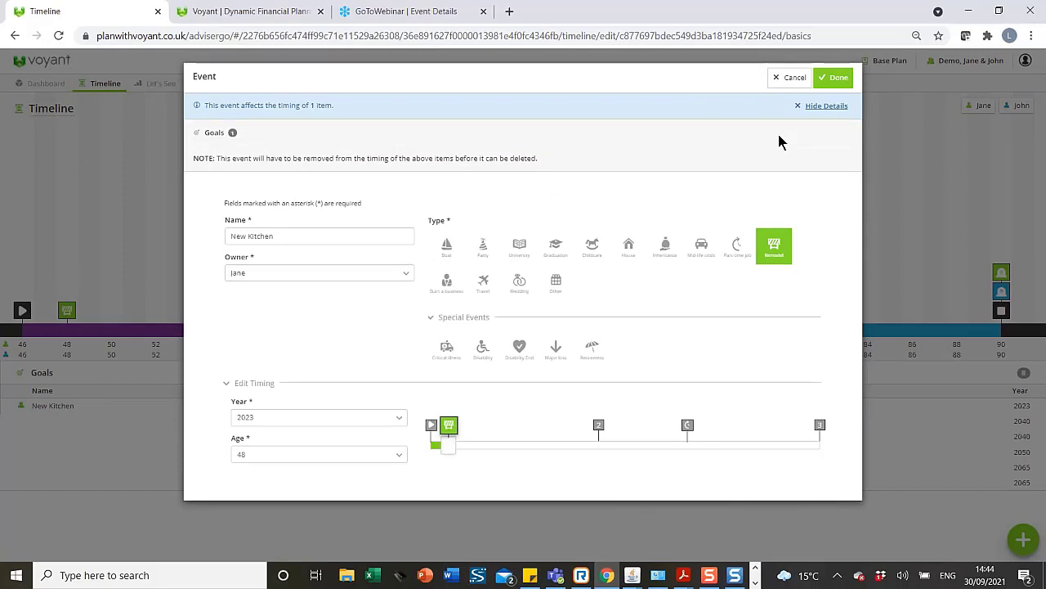
left_click(791, 77)
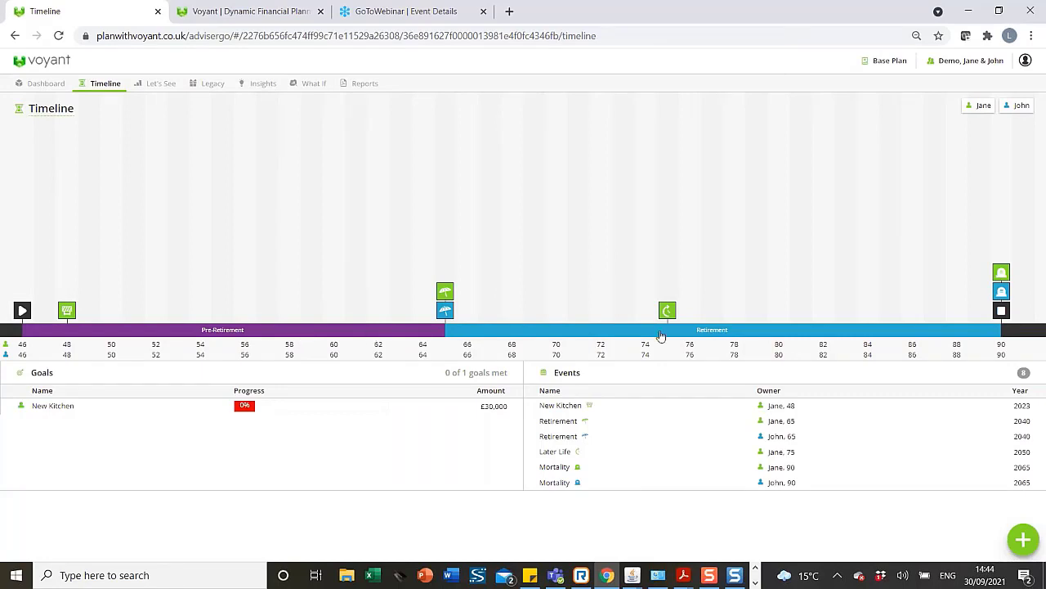
Step: Rename the Pre-Retirement stage on the timeline as Working Life and save it
left_click(237, 333)
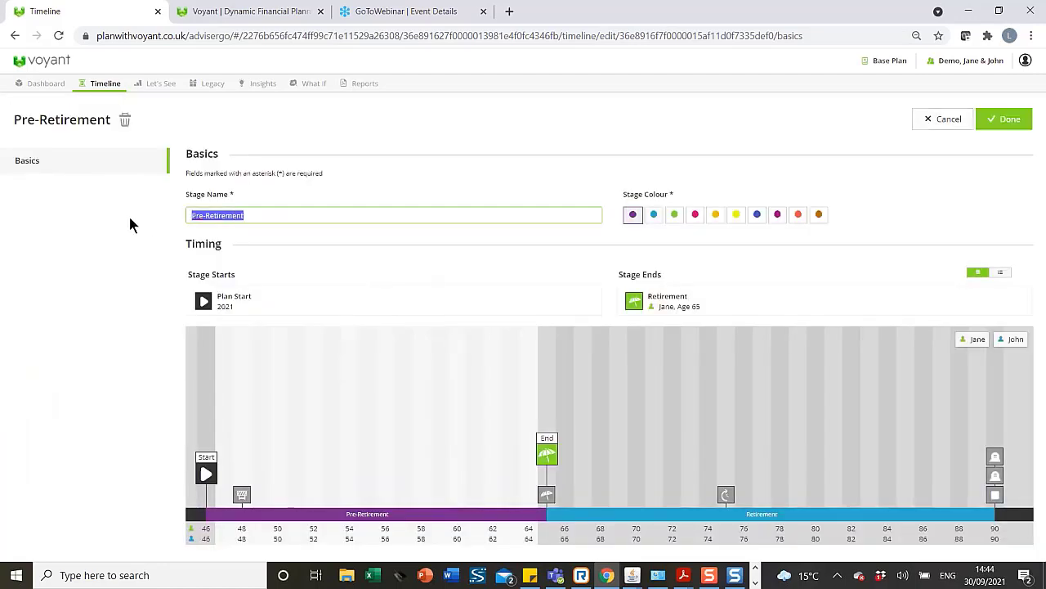
type("Wrki")
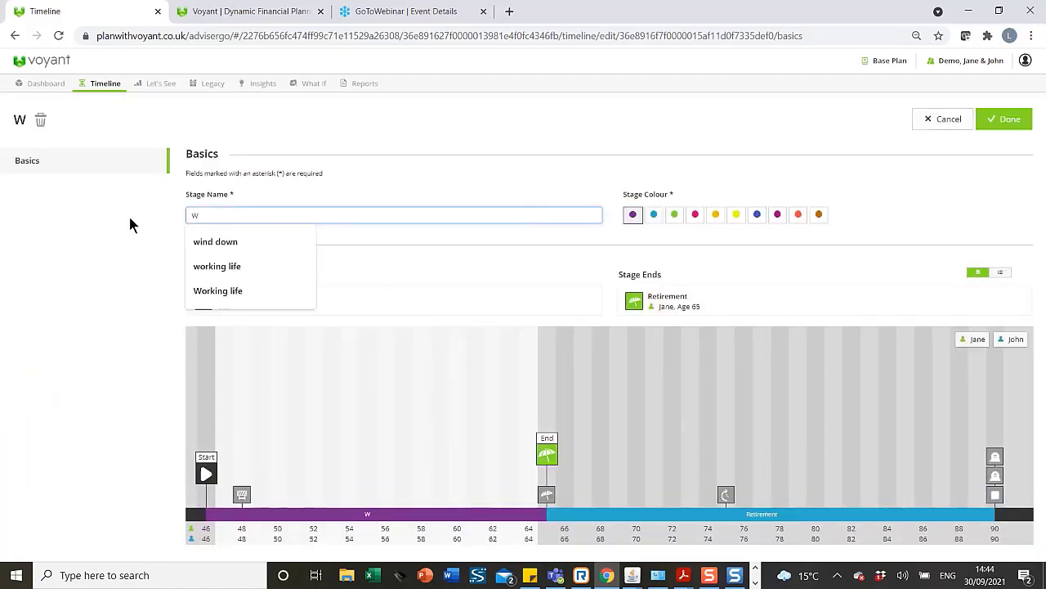
key("BackSpace")
key("BackSpace")
key("BackSpace")
key("BackSpace")
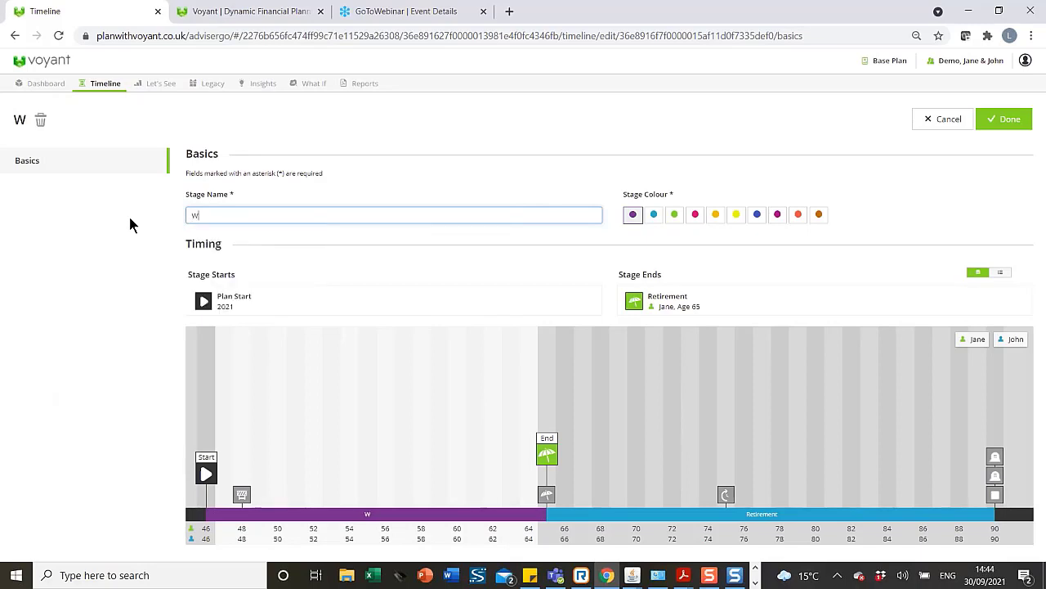
type("Wo")
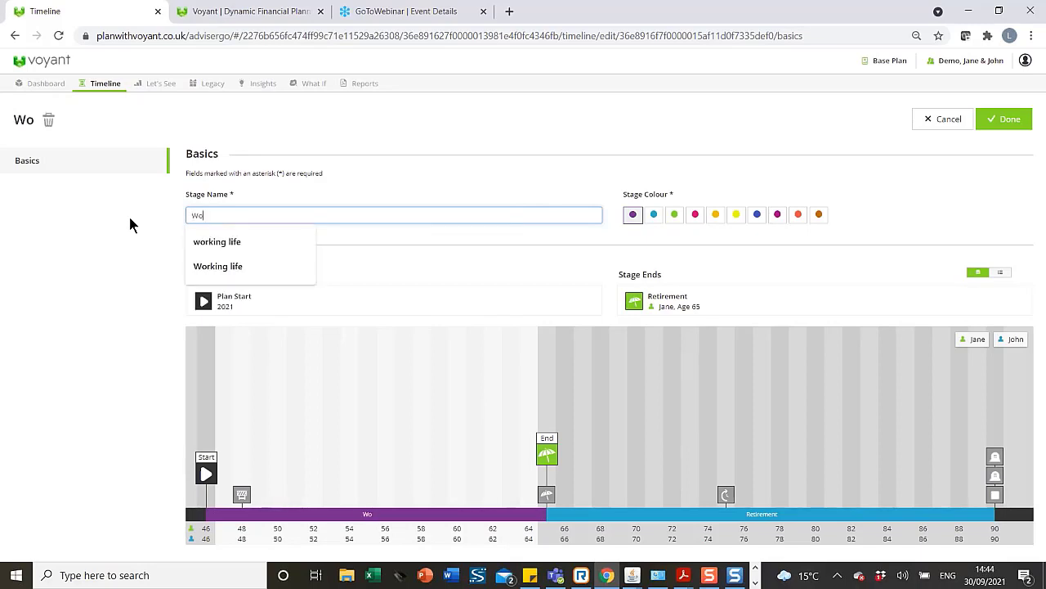
type("rking Life")
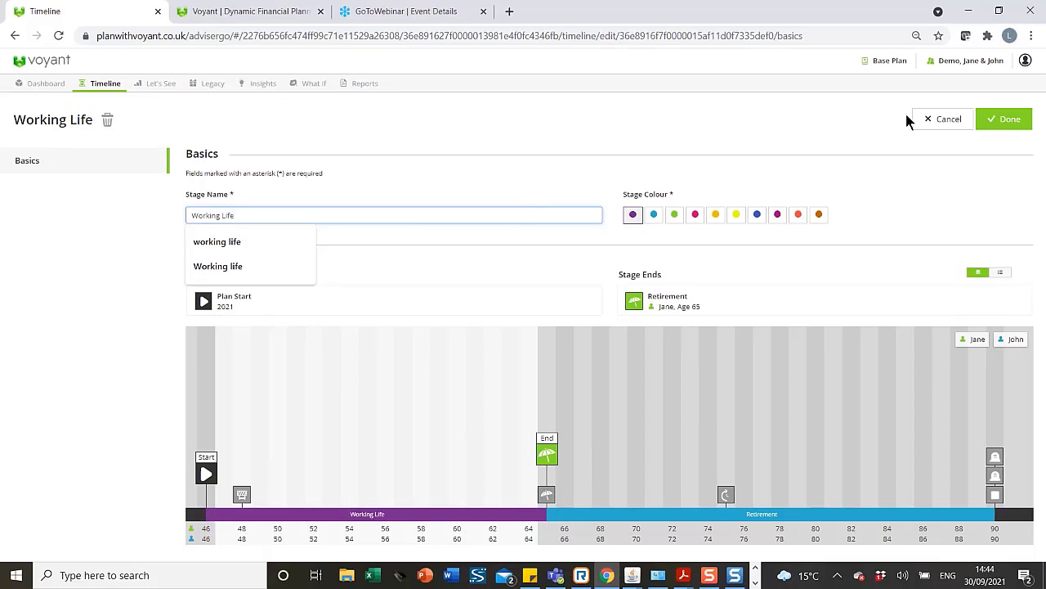
left_click(996, 121)
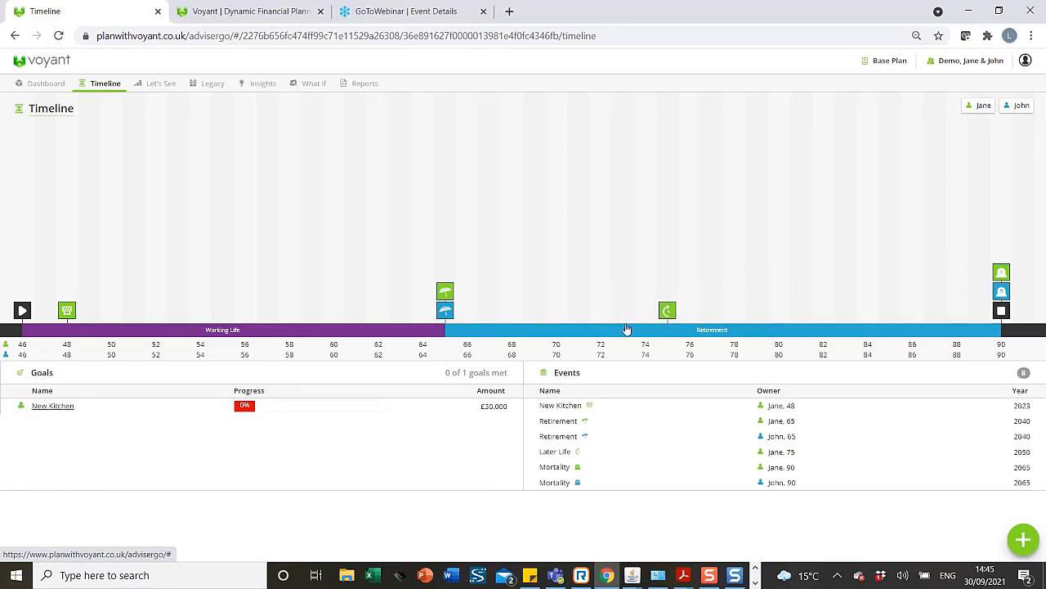
Step: Create a new stage named Later Life that starts at the first client's Later Life event
left_click(1025, 542)
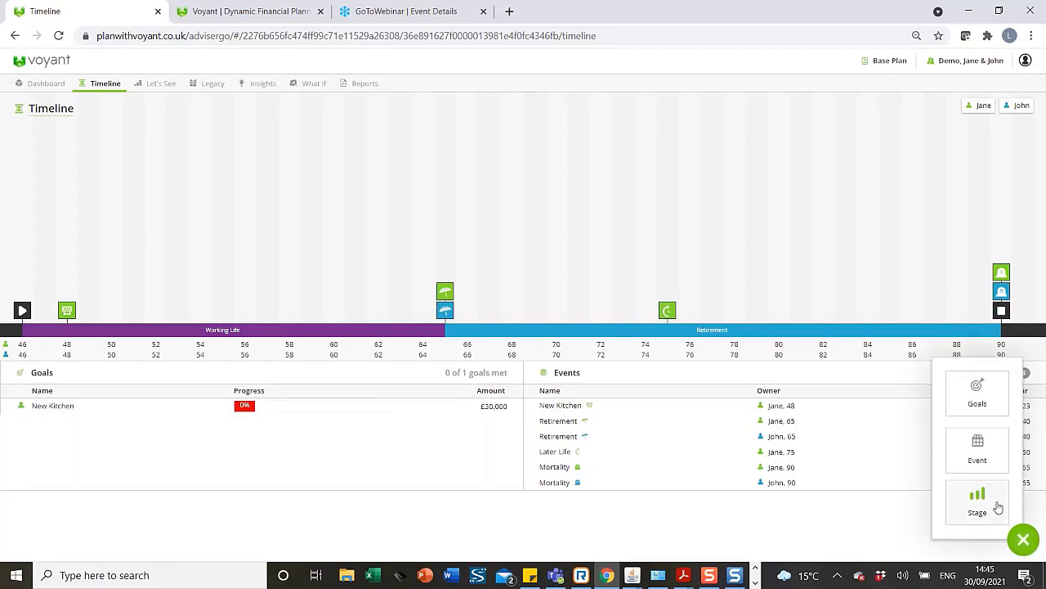
left_click(998, 508)
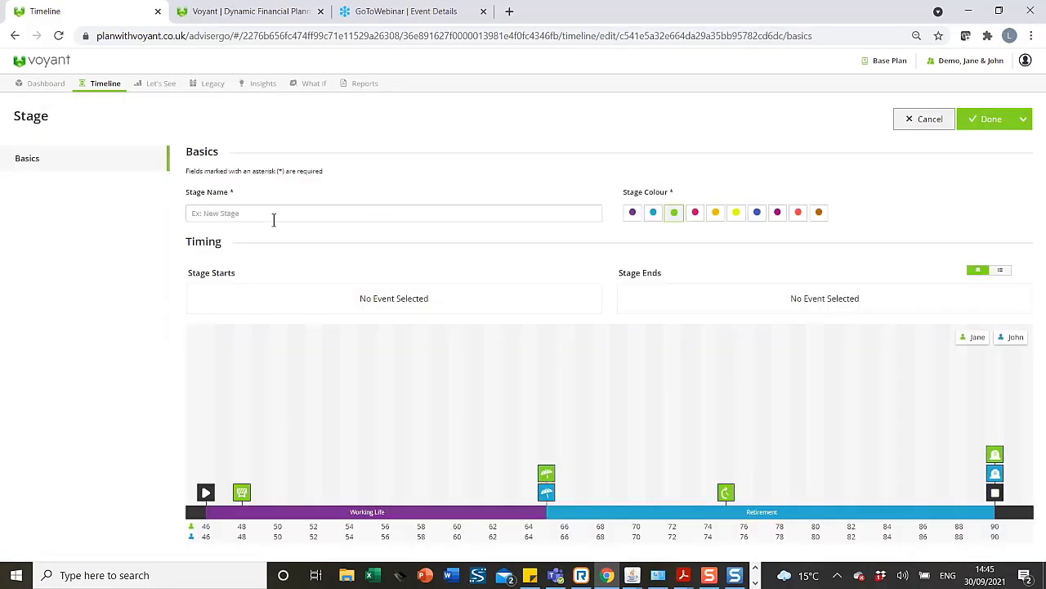
left_click(290, 215)
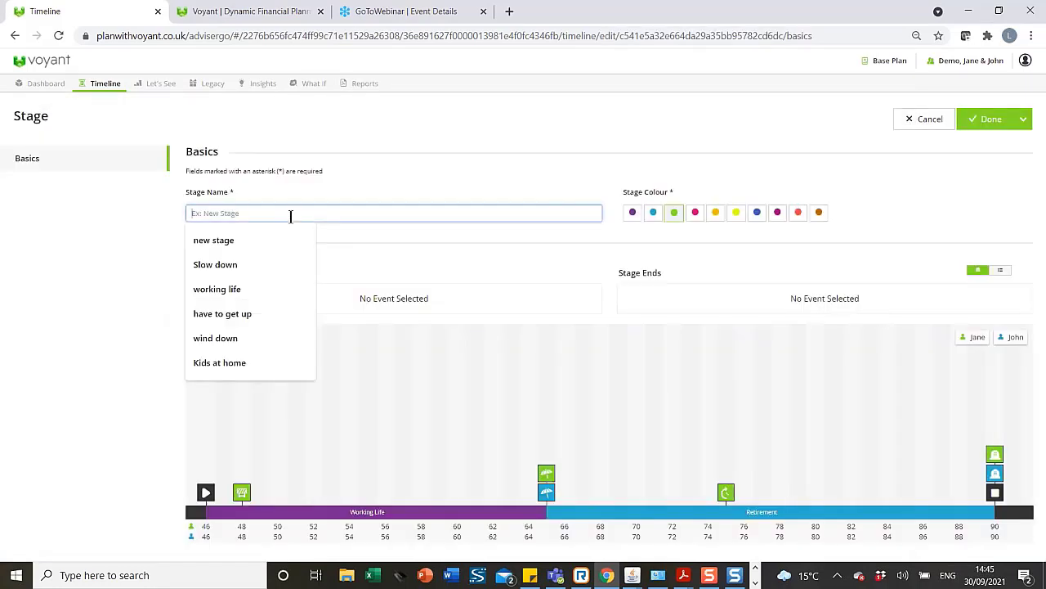
type("Later")
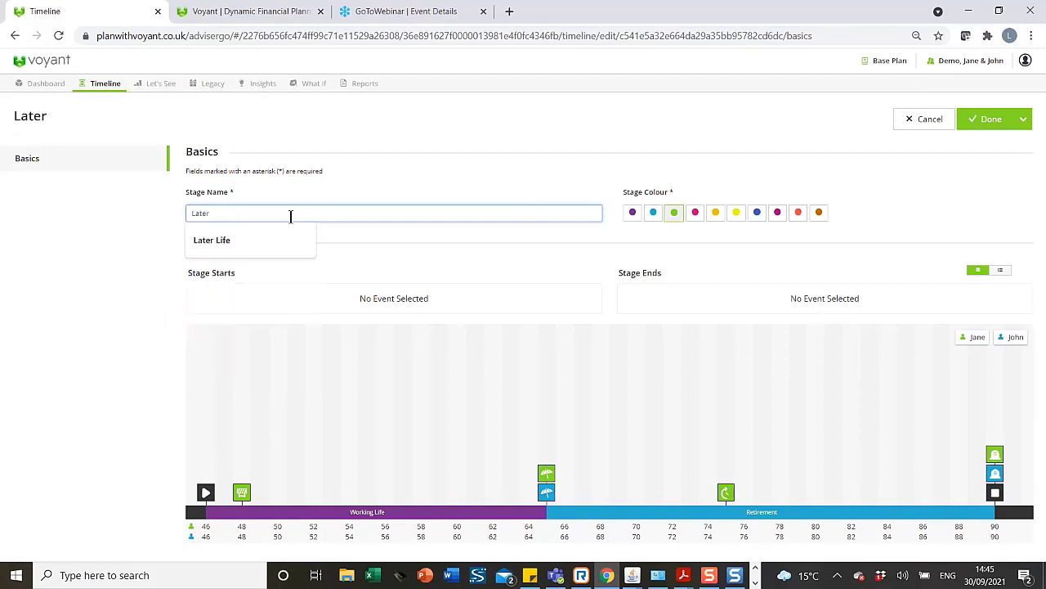
type(" Life")
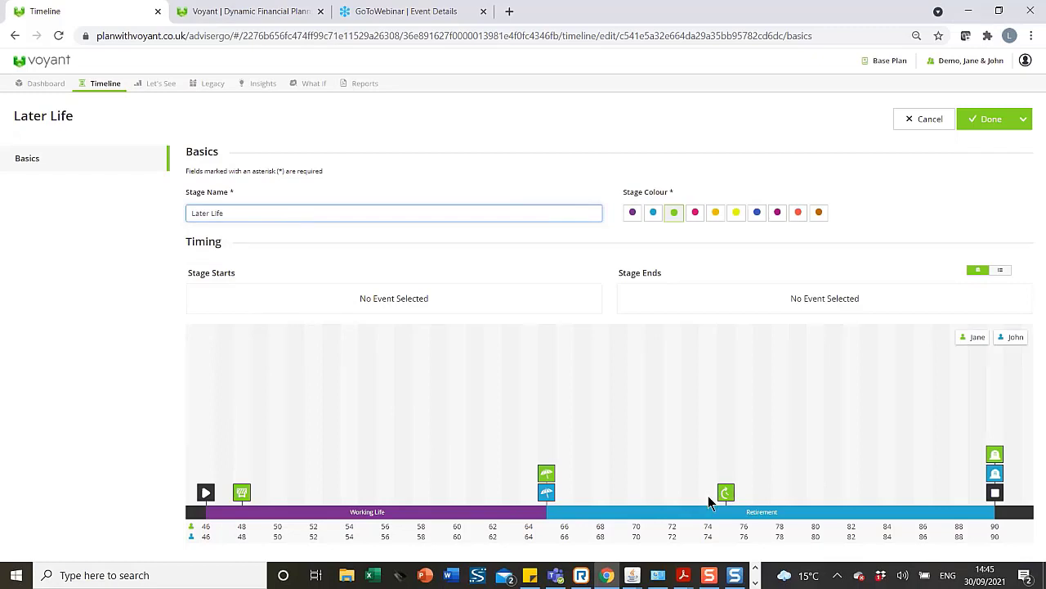
mouse_move(726, 495)
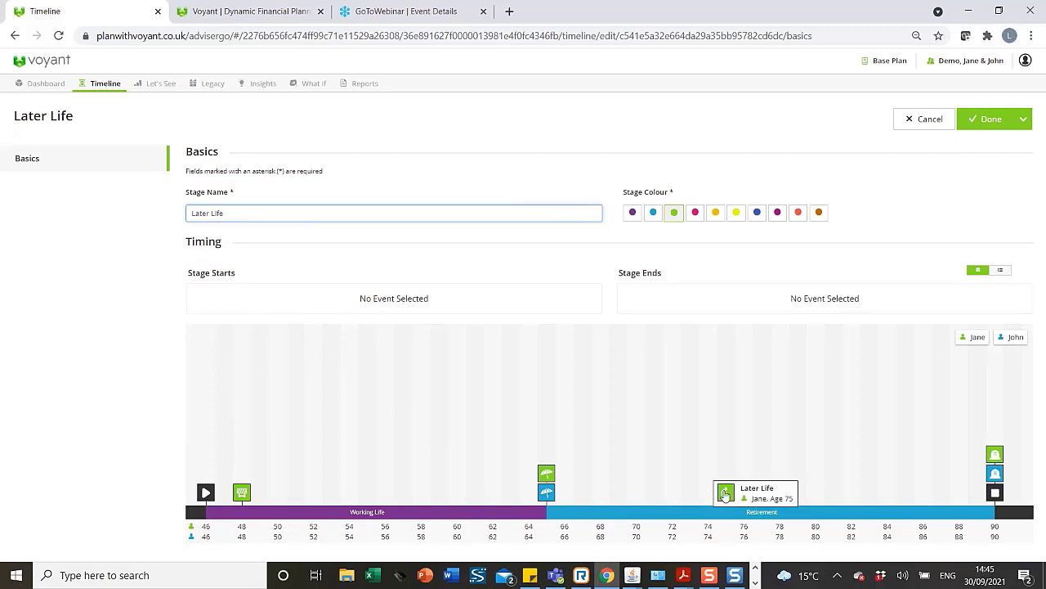
mouse_move(725, 494)
left_mouse_down()
mouse_move(460, 297)
mouse_move(402, 297)
left_mouse_up()
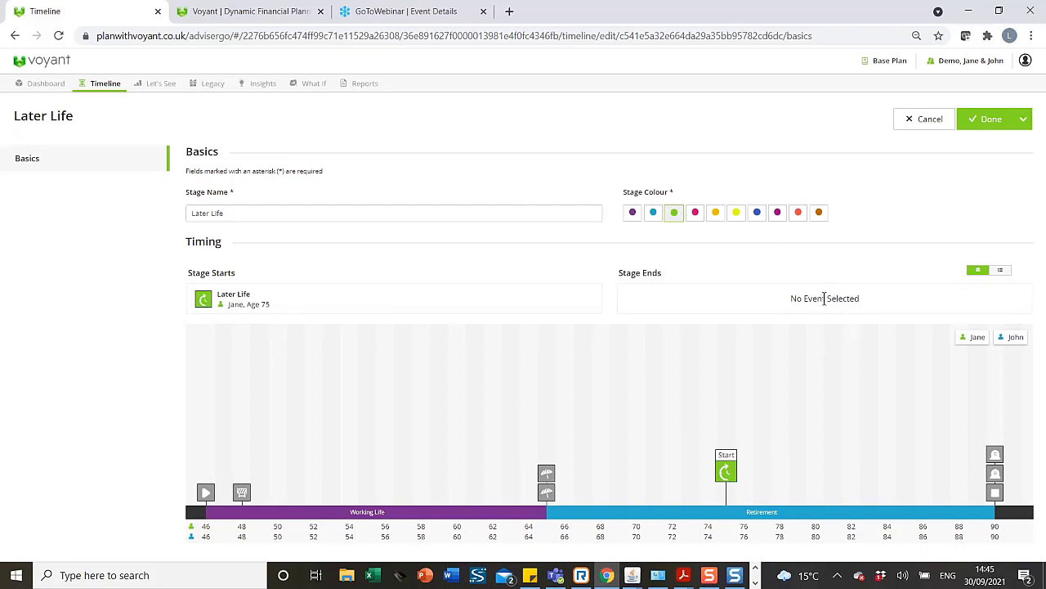
Step: End the Later Life stage at the first client's Mortality event, check it on the timeline view and save the stage
left_click(999, 273)
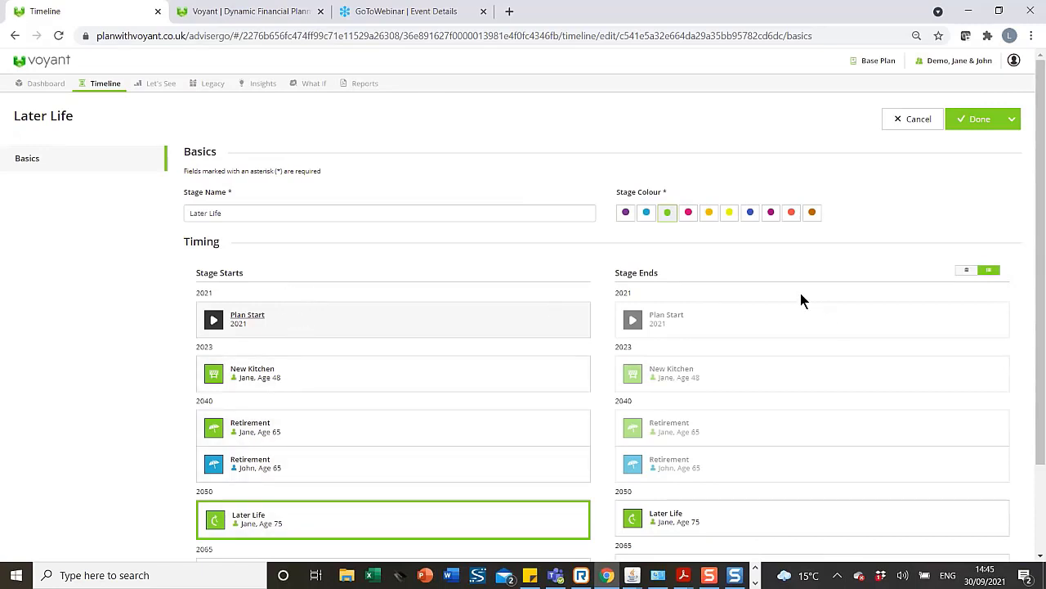
scroll(797, 485, "down", 2)
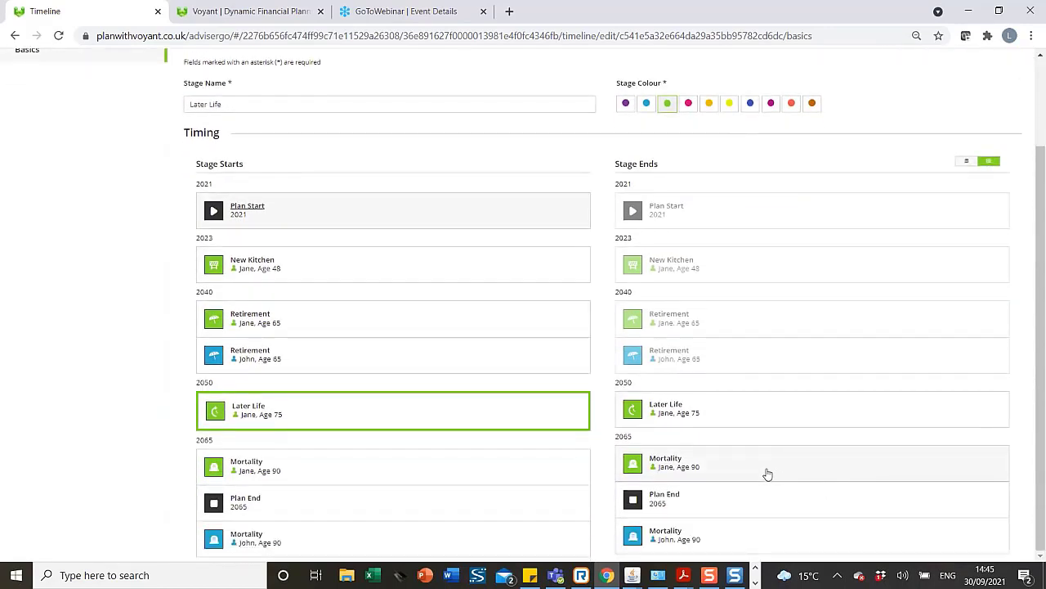
left_click(767, 474)
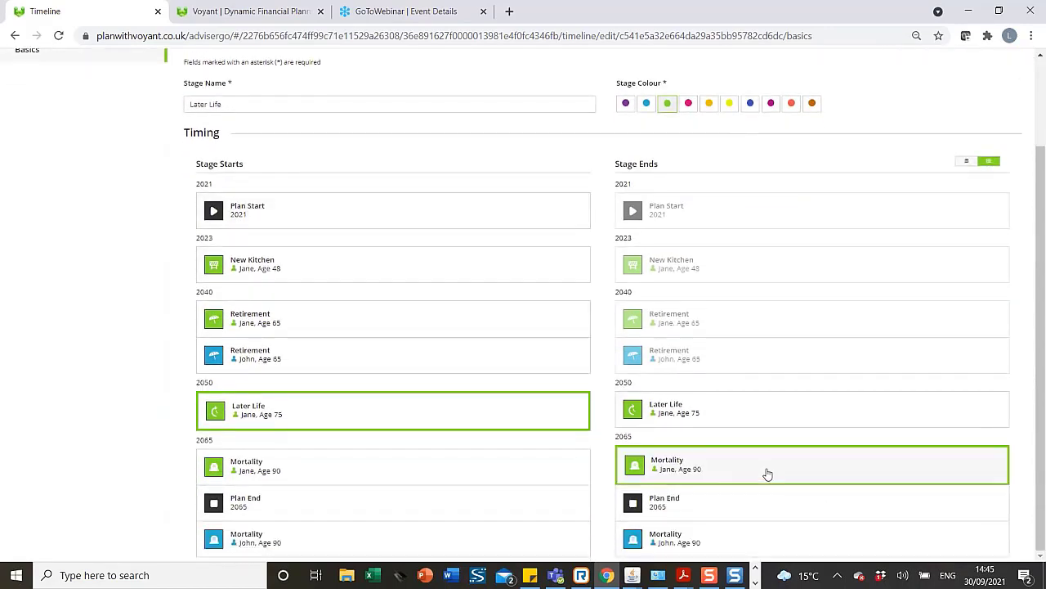
left_click(965, 163)
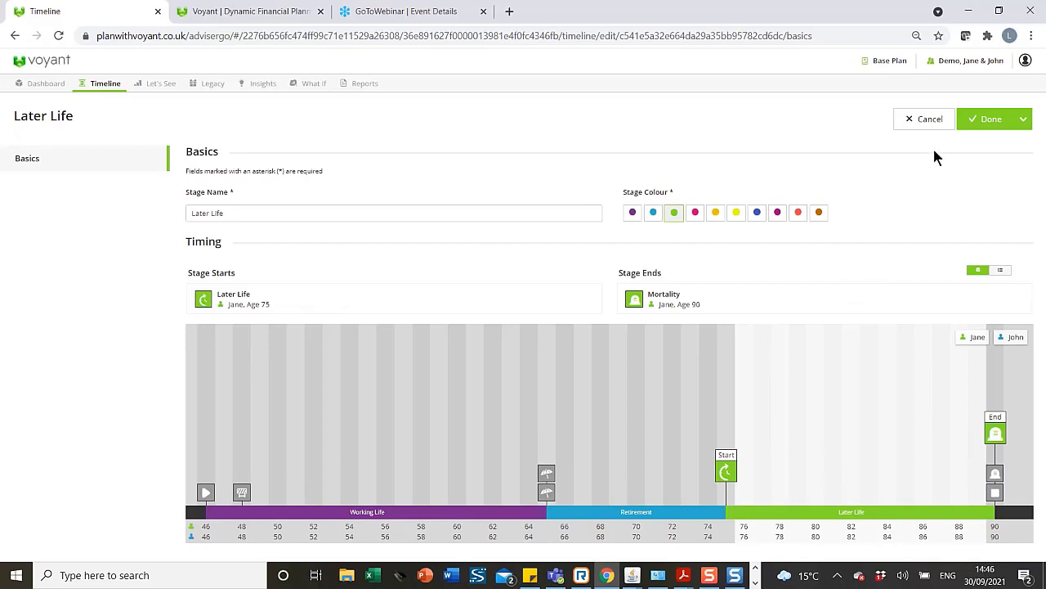
left_click(987, 125)
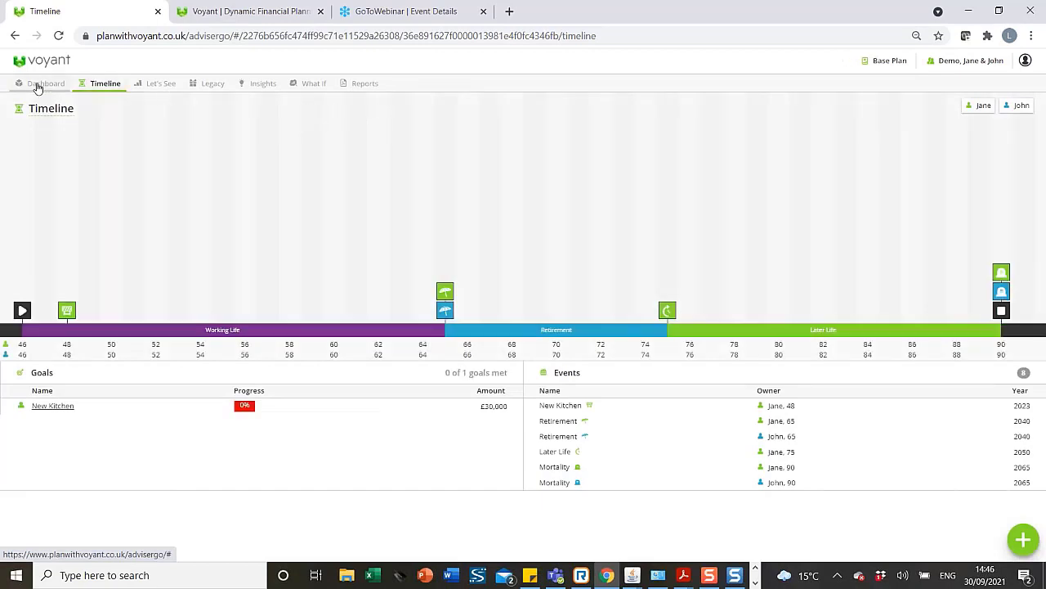
Step: From the dashboard, add a multi-year expense named Household for both clients with an amount of £30,000 annually
left_click(36, 85)
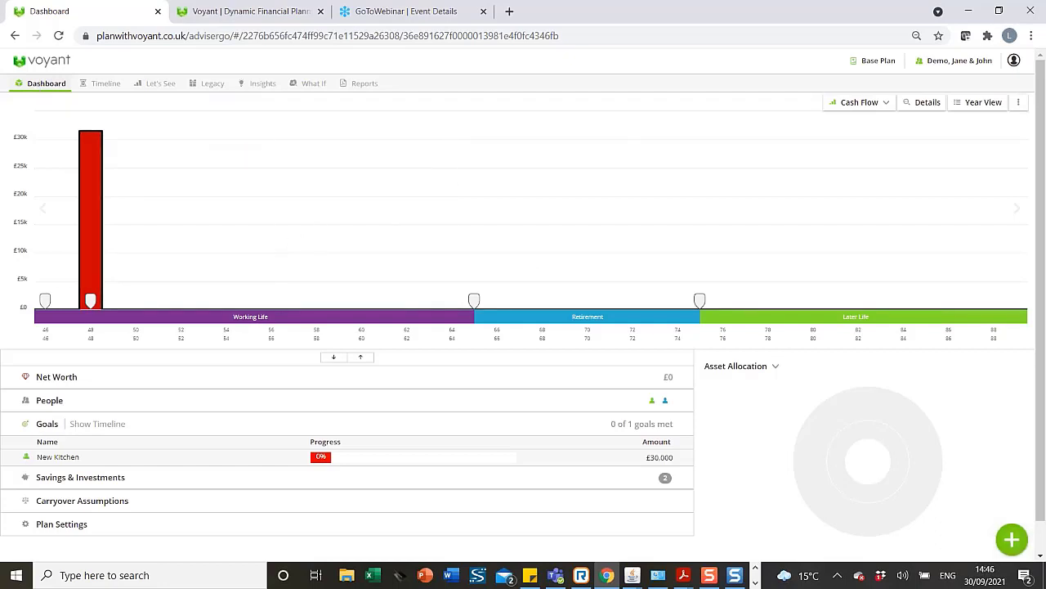
left_click(1012, 538)
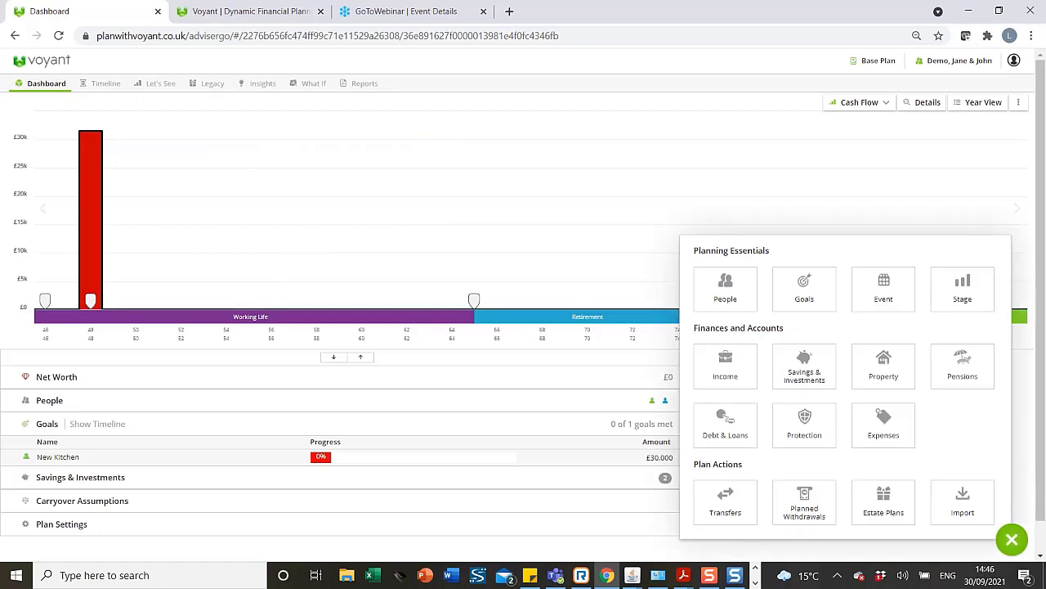
left_click(896, 418)
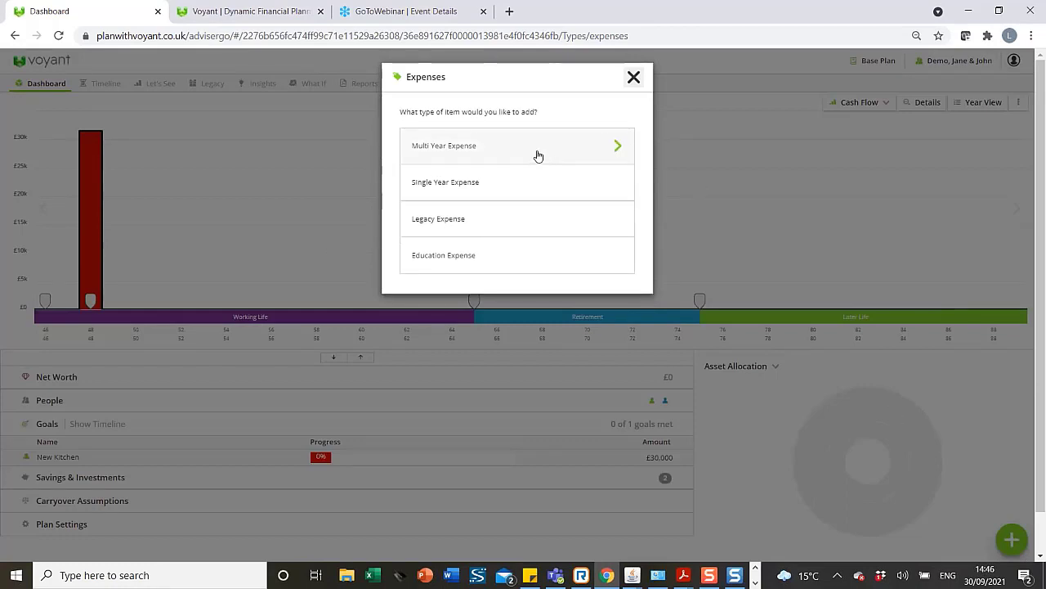
left_click(538, 155)
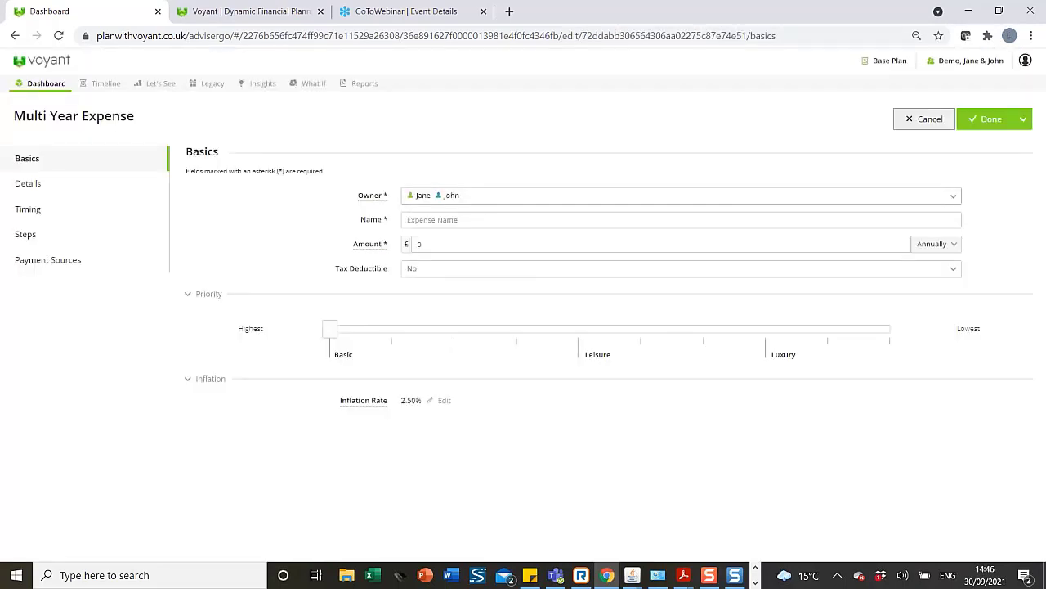
left_click(475, 221)
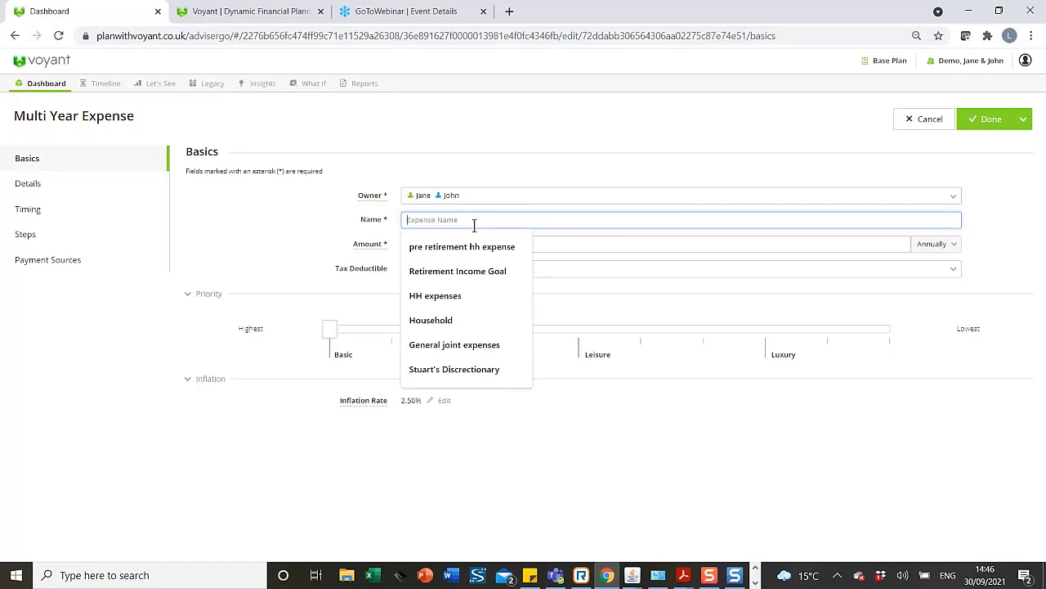
type("Househ")
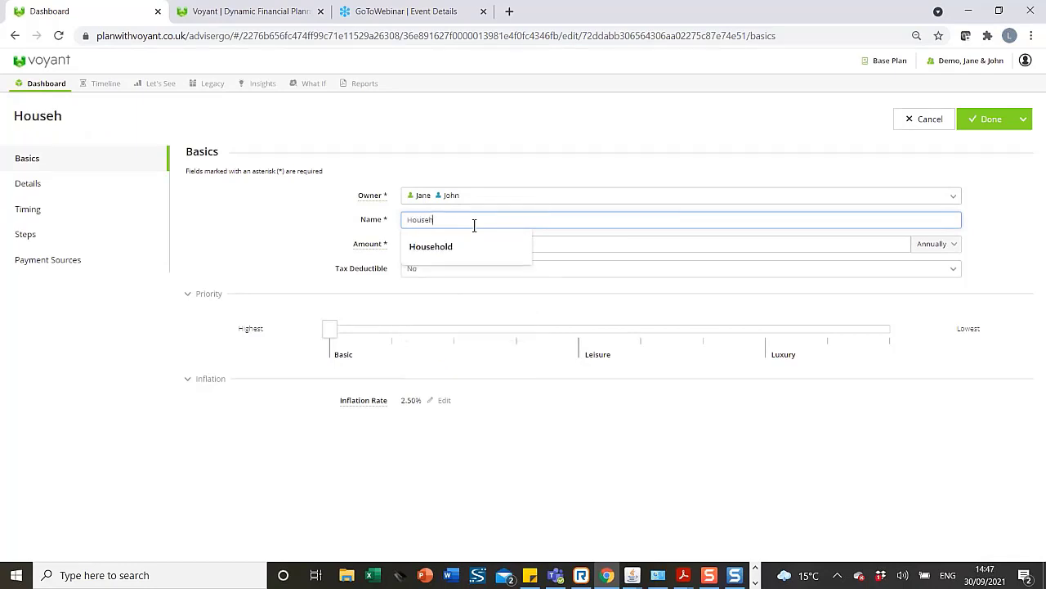
type("old")
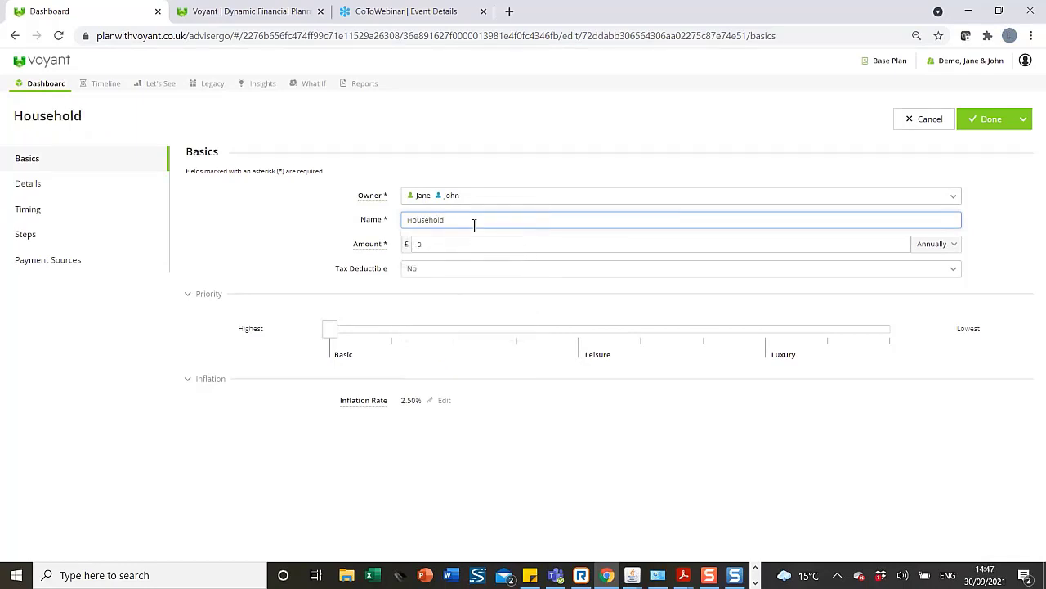
left_click(452, 246)
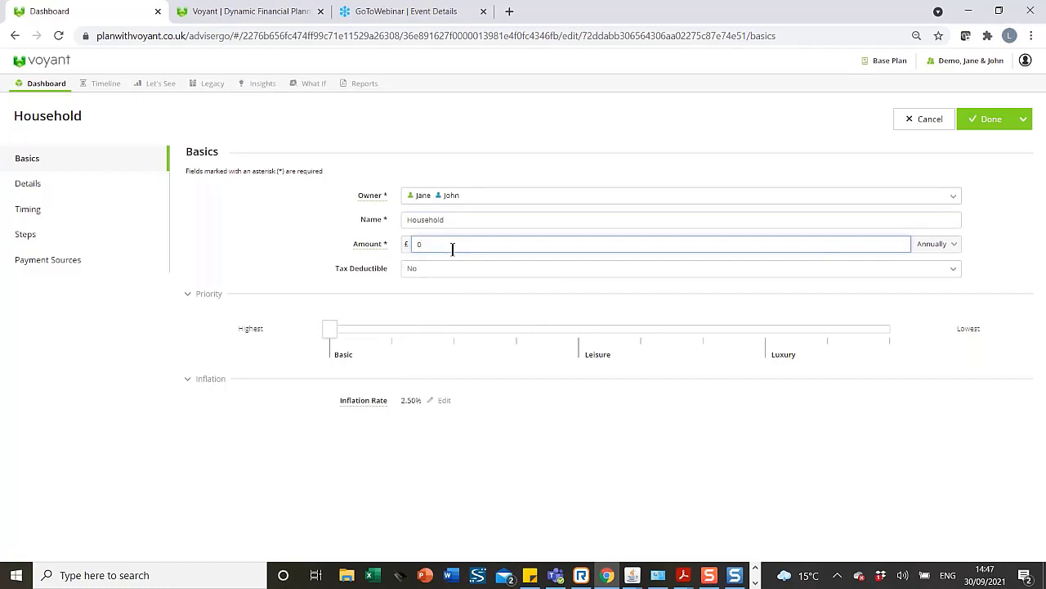
type("300")
type("000")
Step: Check the Household expense's start and end timing, then save it and begin another multi-year expense
left_click(40, 218)
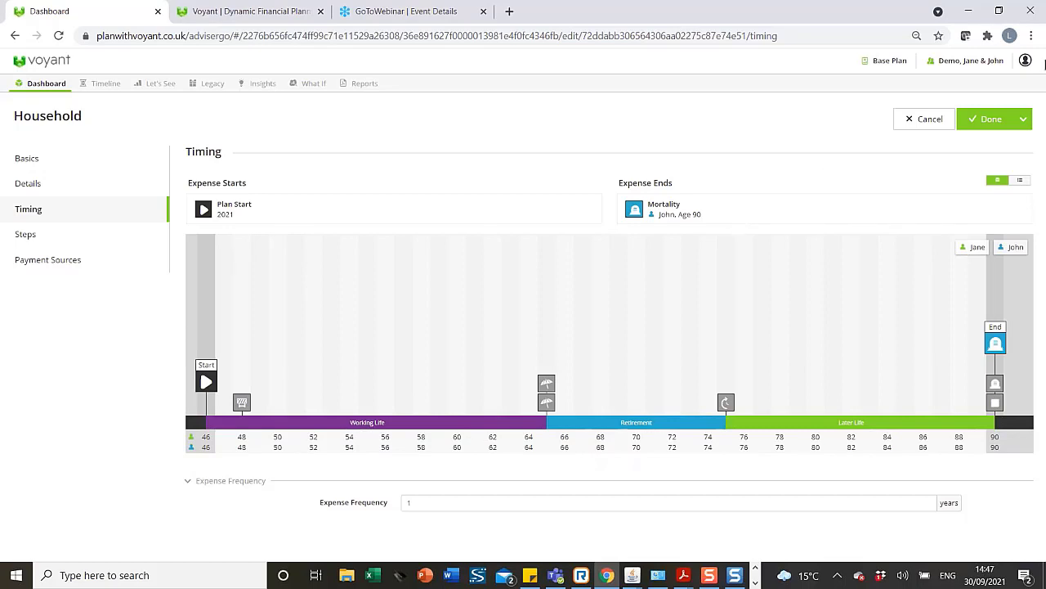
left_click(1019, 121)
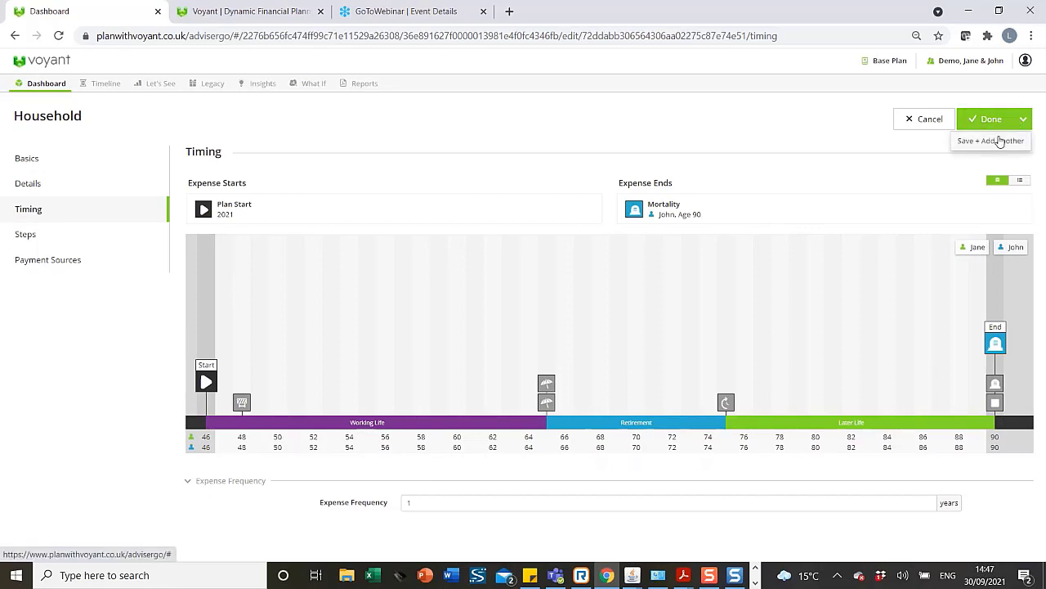
left_click(999, 142)
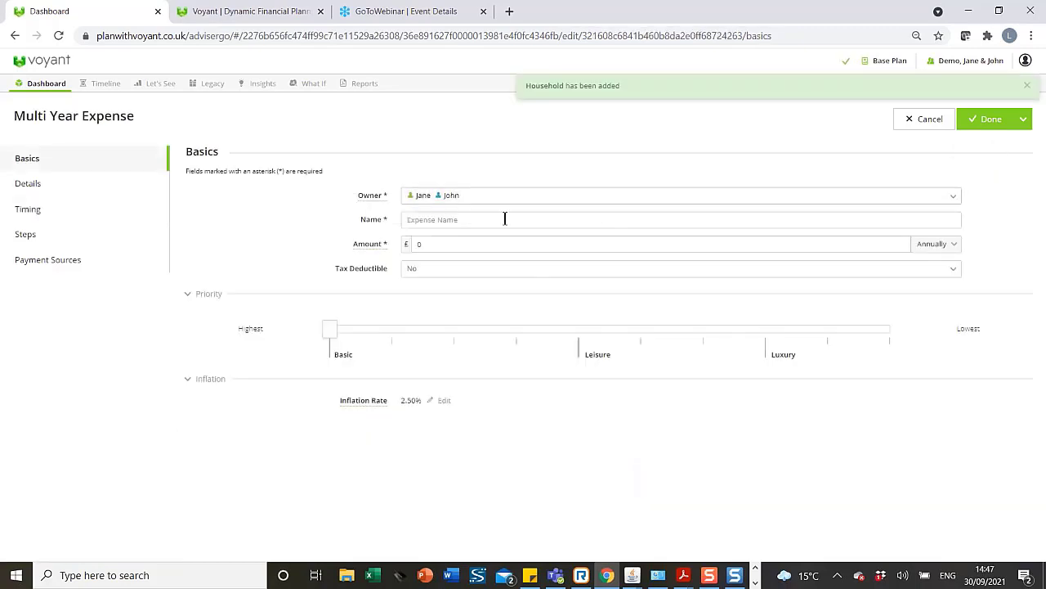
Step: Name the new expense Leisure Expenses with Leisure priority and £20,000 annually, and check its timing
left_click(490, 219)
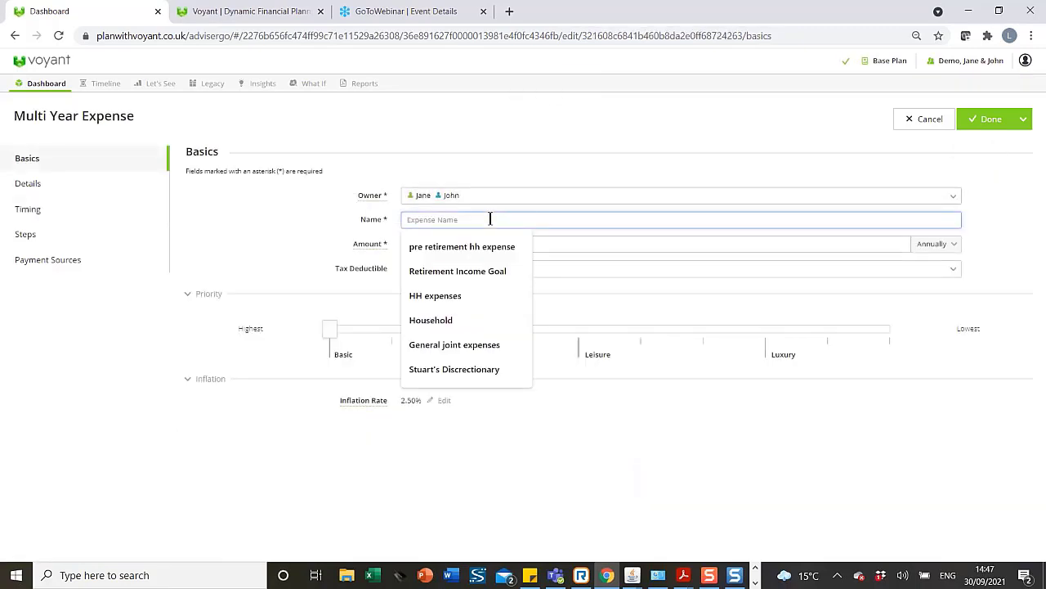
type("Lesi")
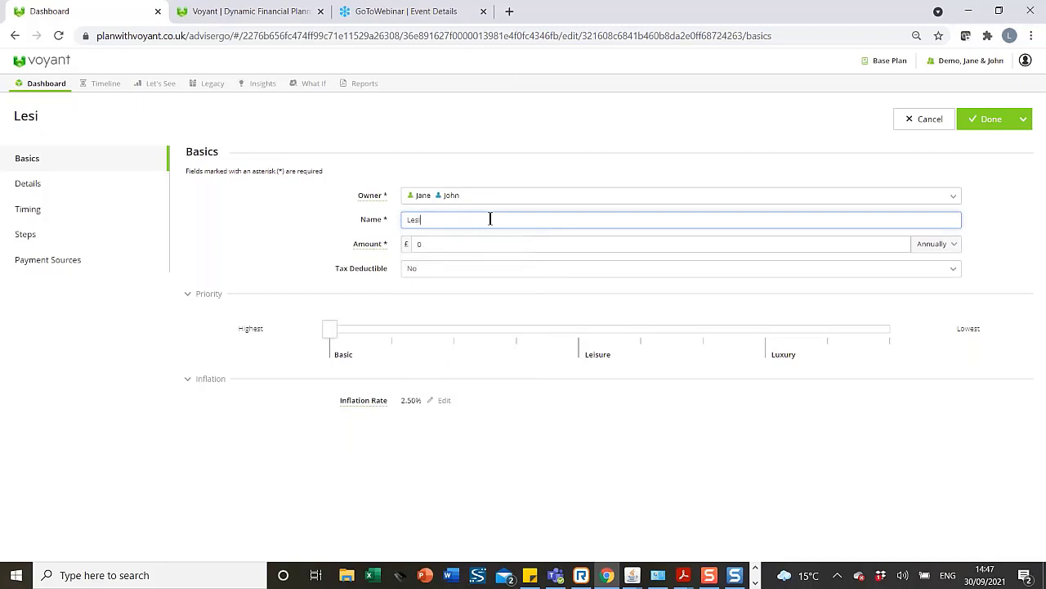
key("BackSpace")
type("is")
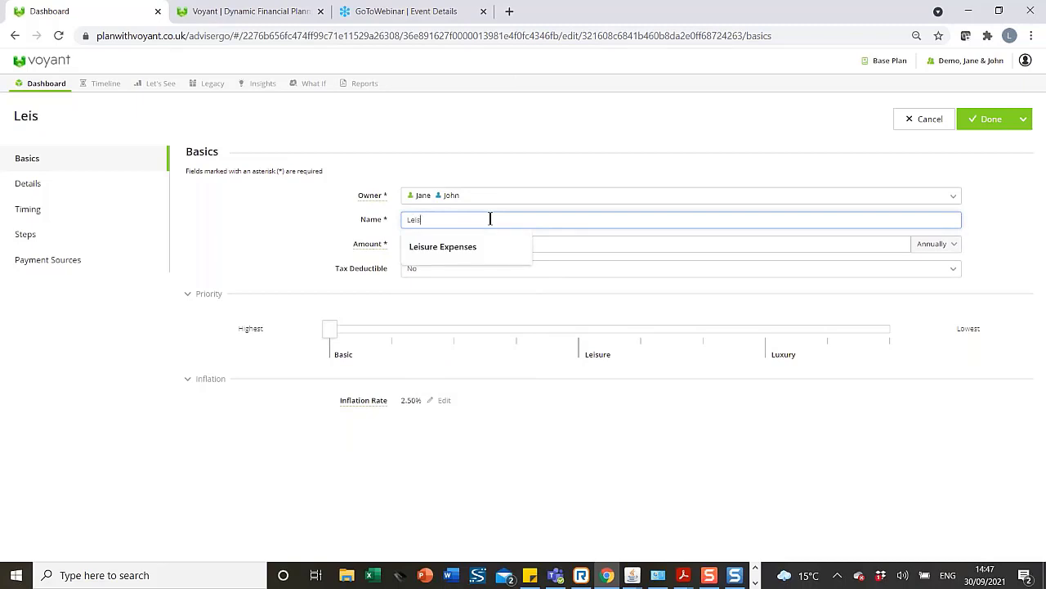
type("ure")
left_click(445, 246)
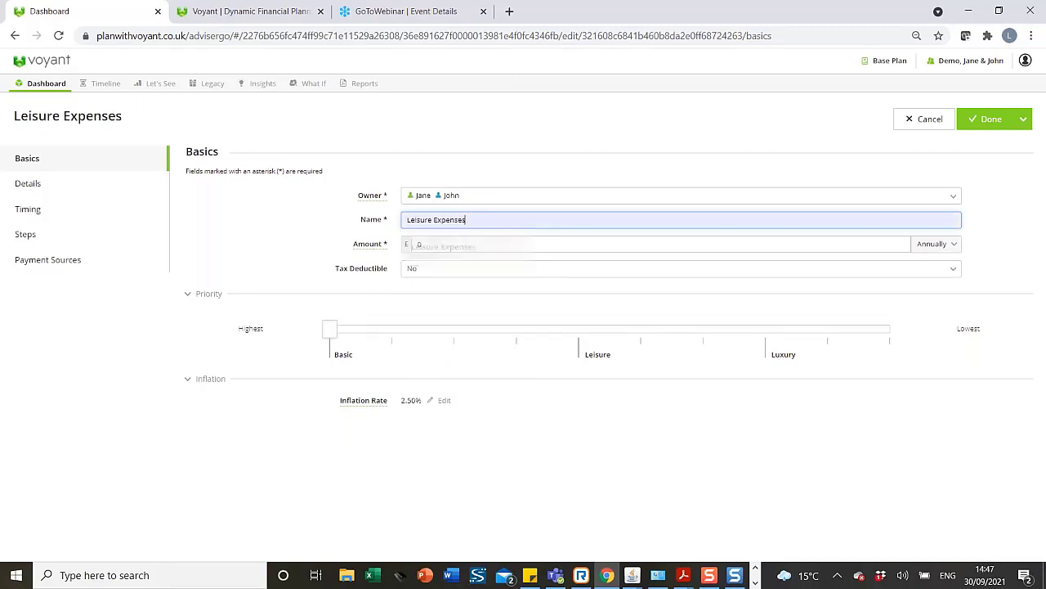
left_click_drag(330, 328, 585, 333)
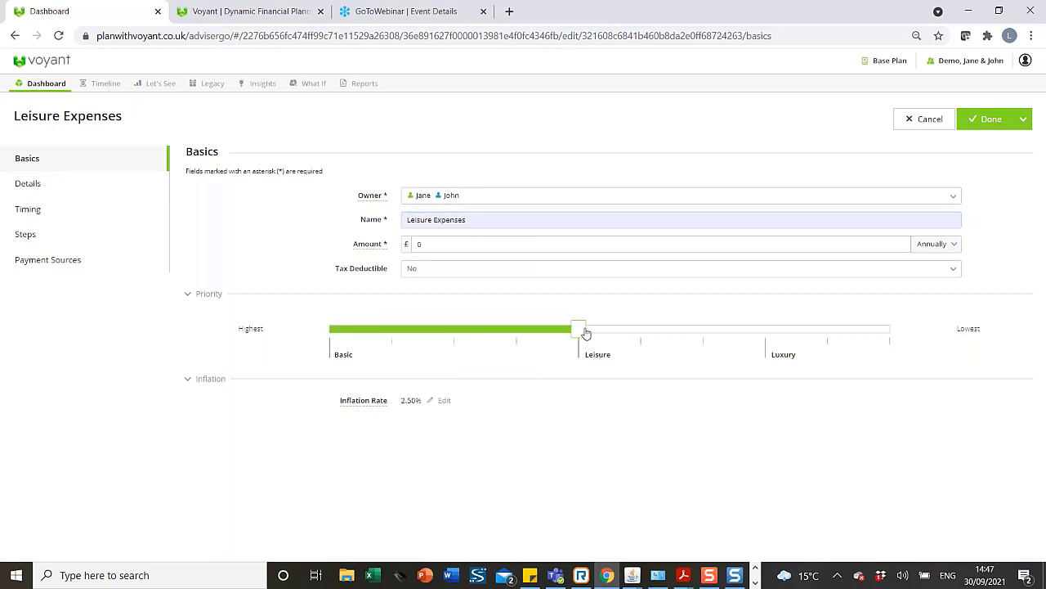
left_click(478, 245)
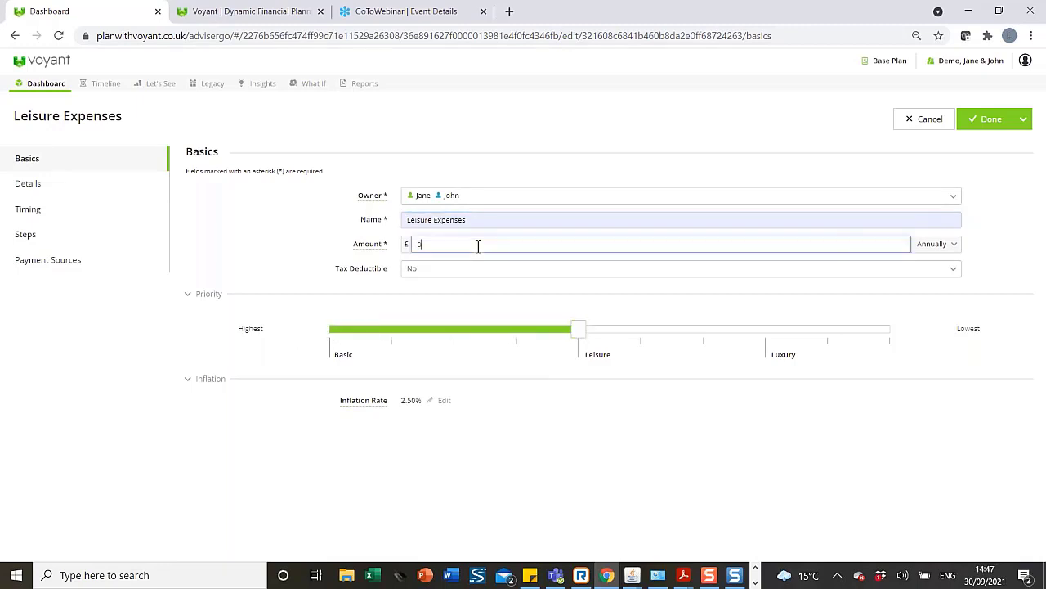
type("20,000")
left_click(30, 212)
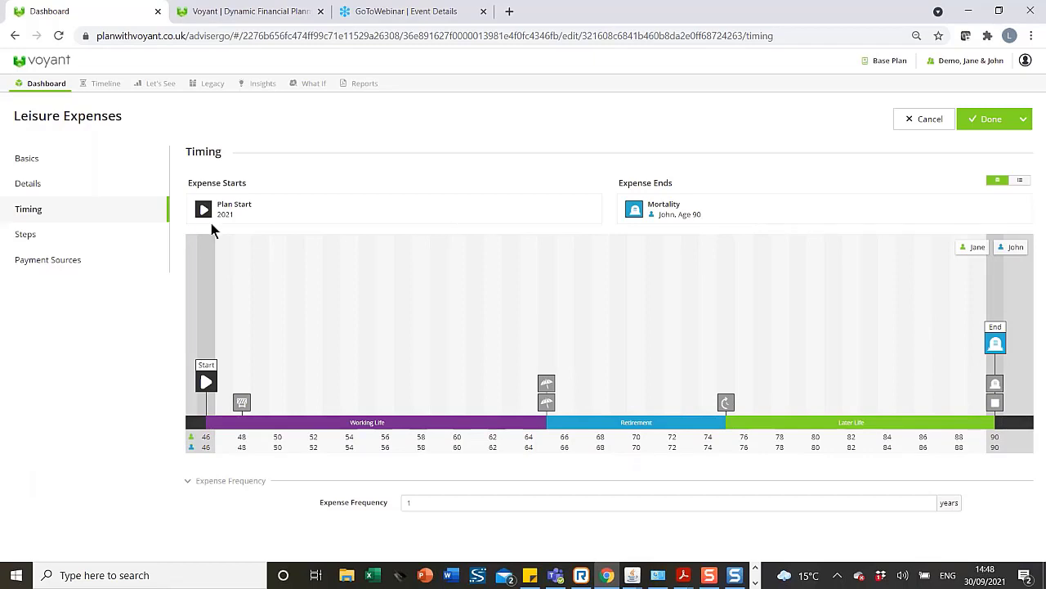
Step: Add a step to Leisure Expenses that changes the annual amount to £10,000
left_click(48, 240)
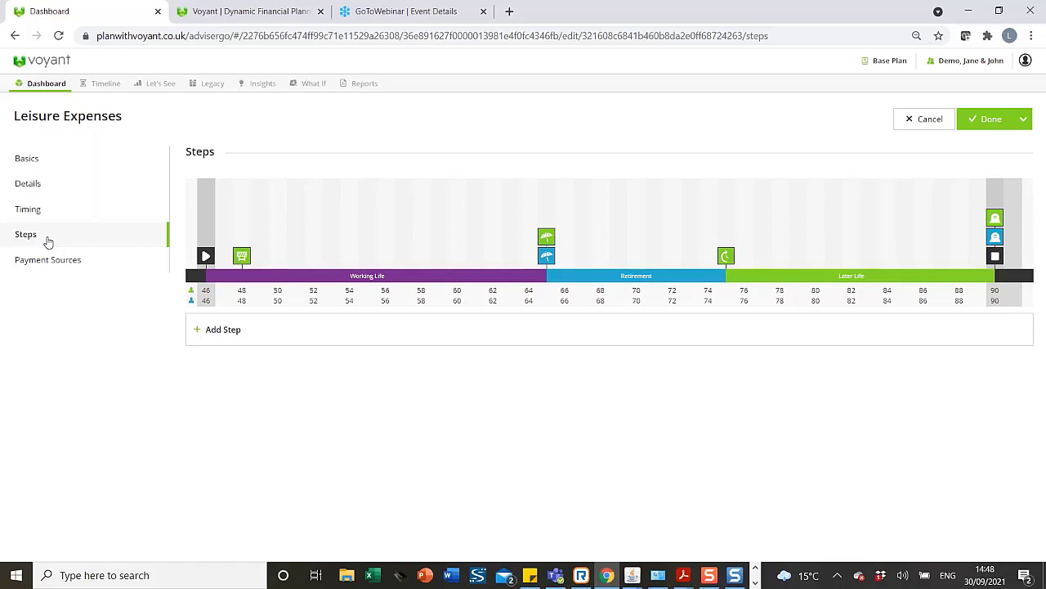
mouse_move(733, 260)
mouse_move(995, 217)
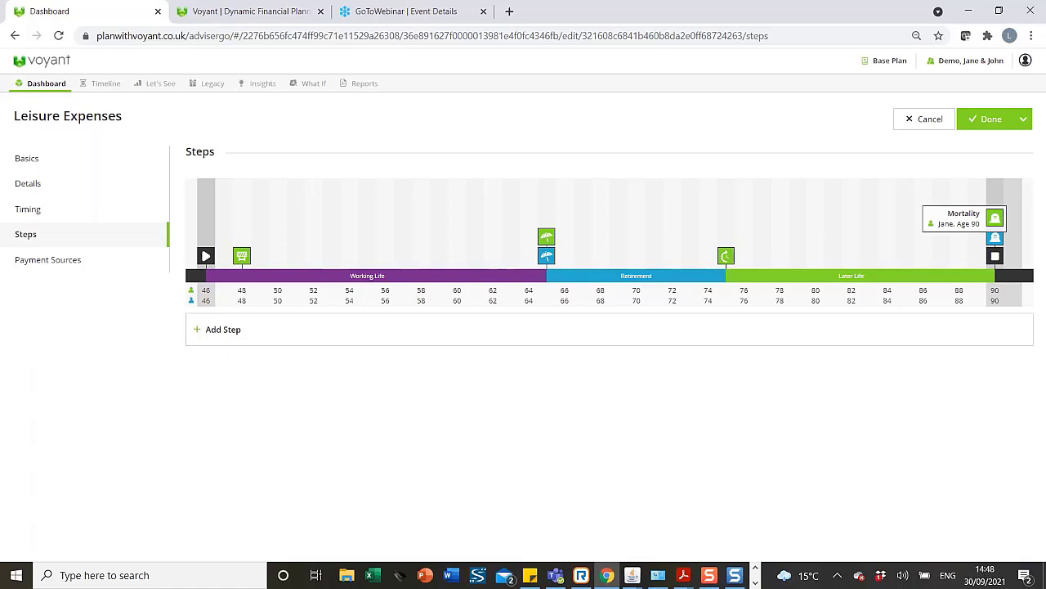
left_click(231, 331)
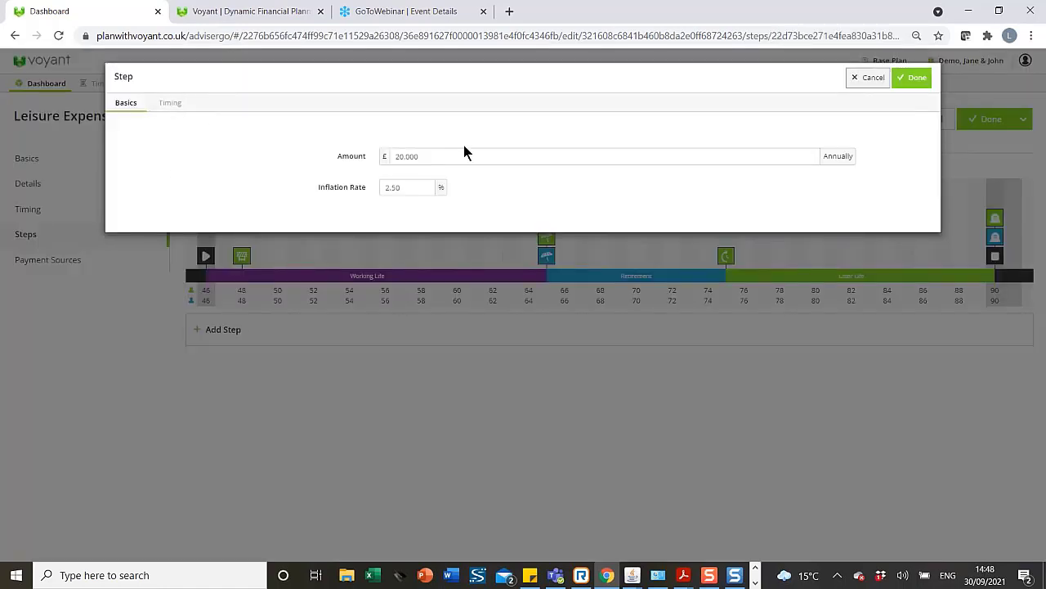
left_click_drag(464, 153, 370, 159)
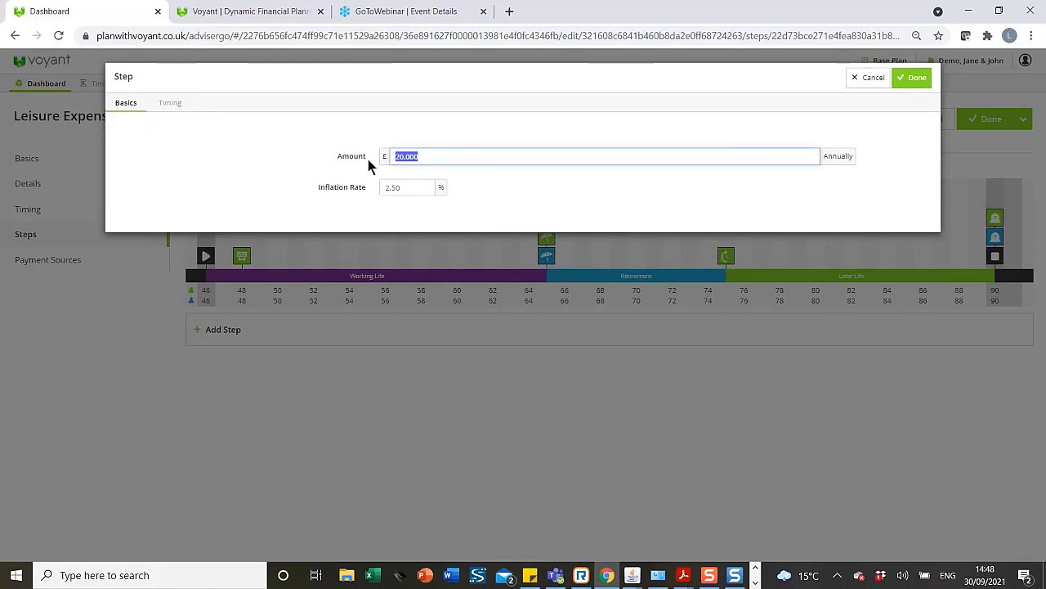
key("BackSpace")
type("10,000")
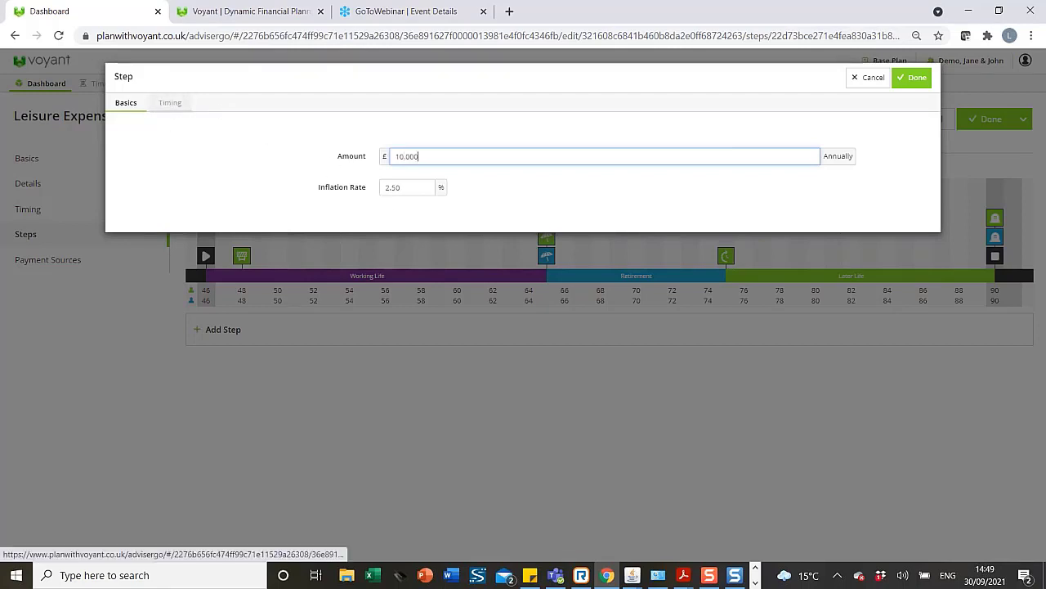
Step: Time the step to occur at the first client's Later Life event, then save the step and the Leisure Expenses item
left_click(170, 103)
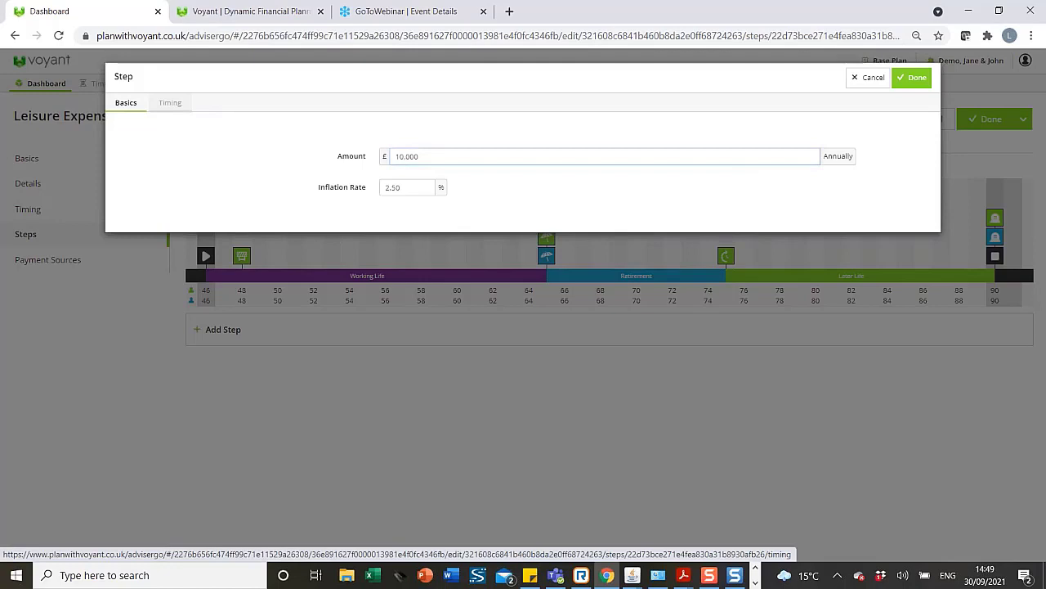
left_click_drag(645, 330, 554, 159)
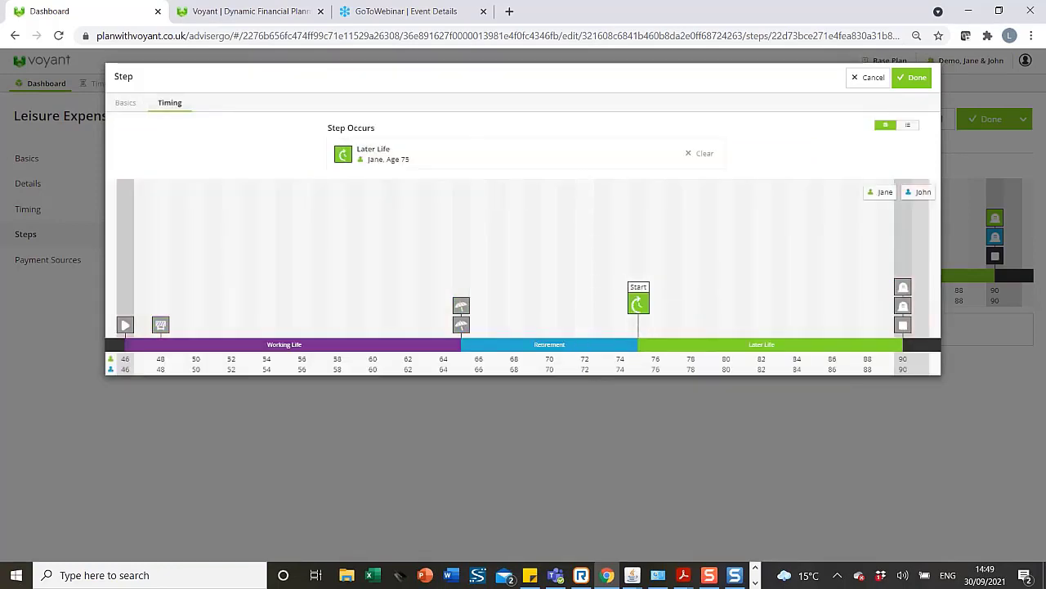
left_click(912, 78)
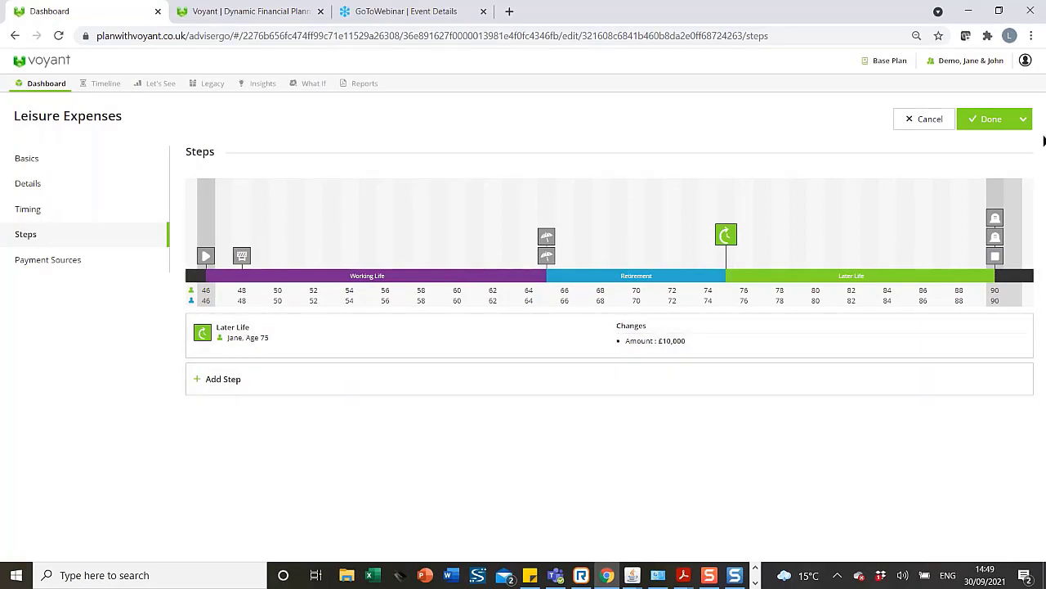
left_click(989, 121)
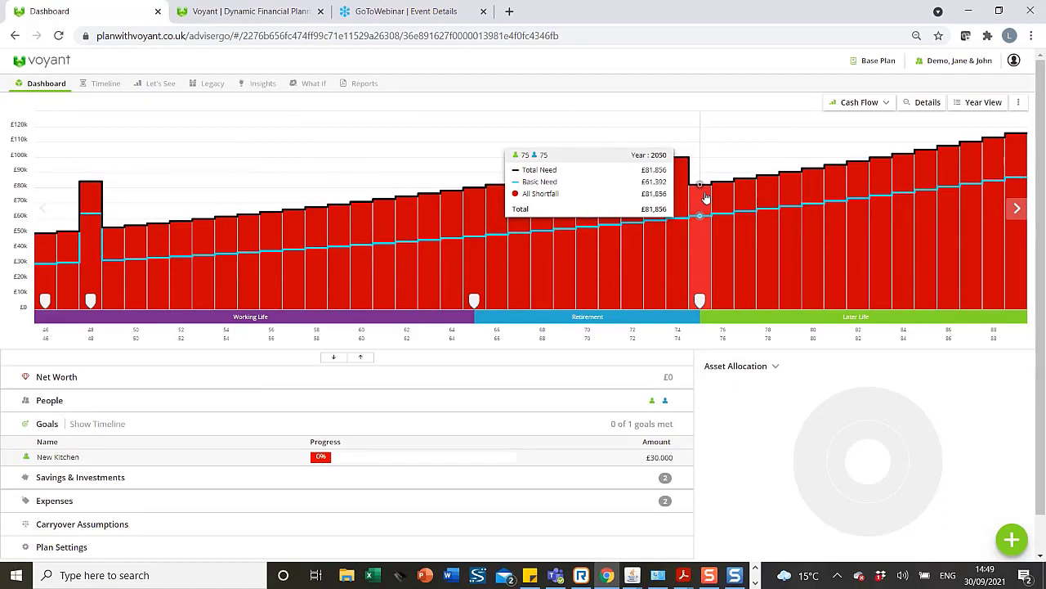
Step: Add another multi-year expense named New Car with an amount of £10,000 and Leisure priority
left_click(1014, 537)
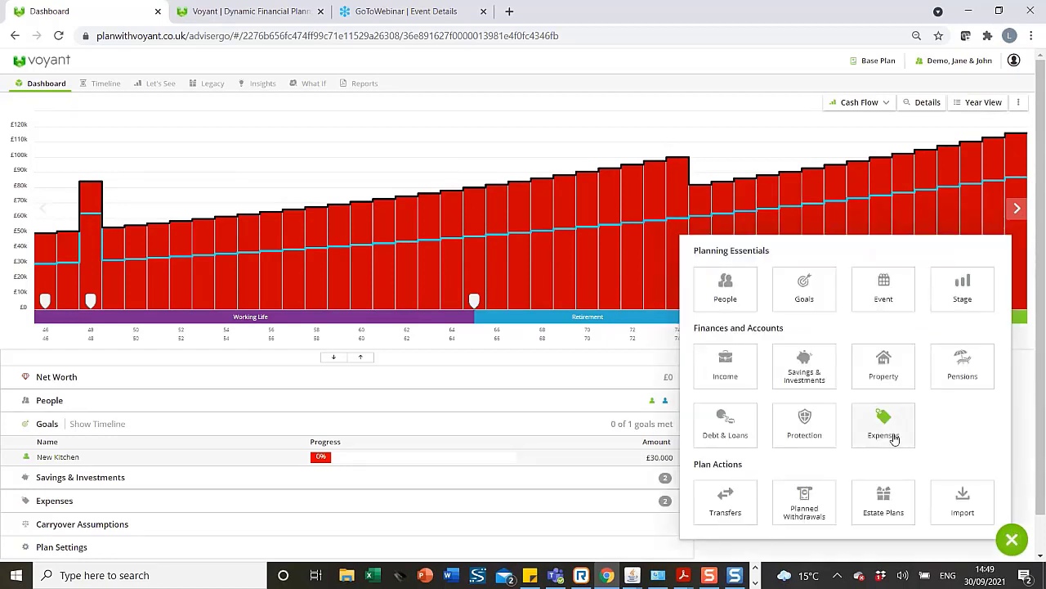
left_click(890, 437)
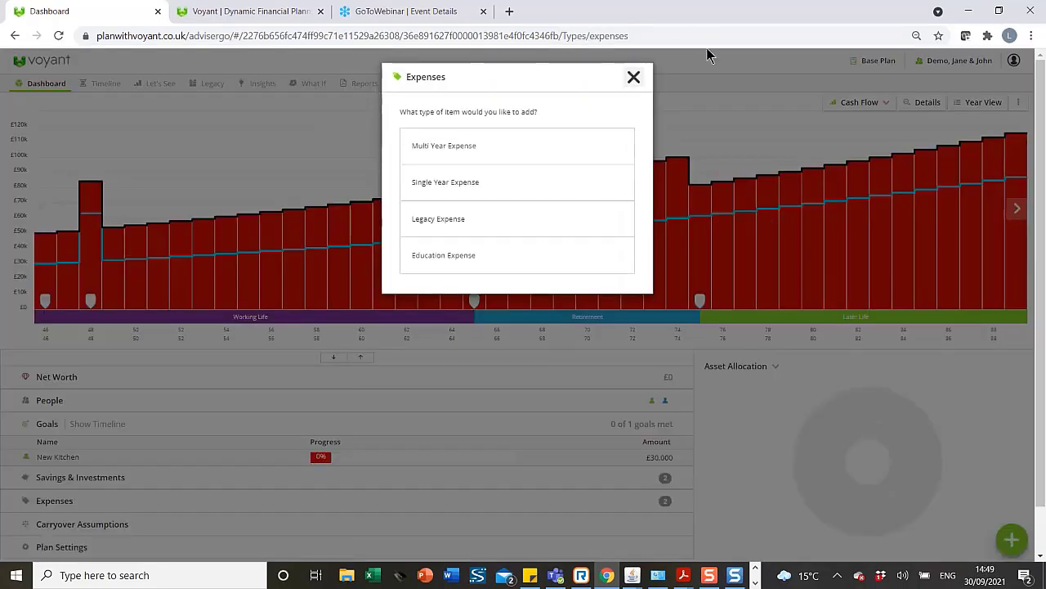
left_click(548, 141)
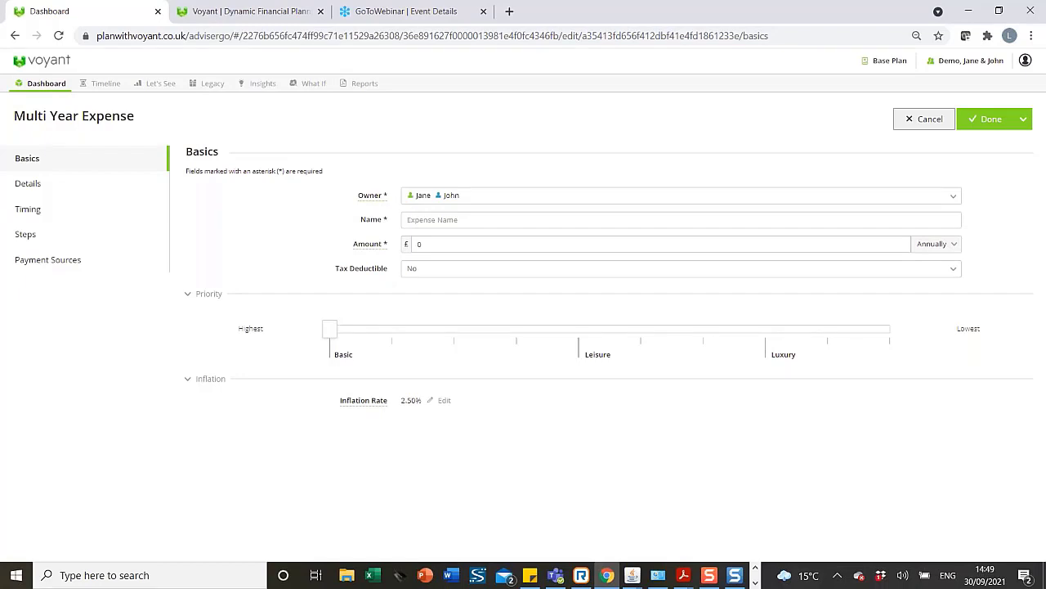
left_click(447, 219)
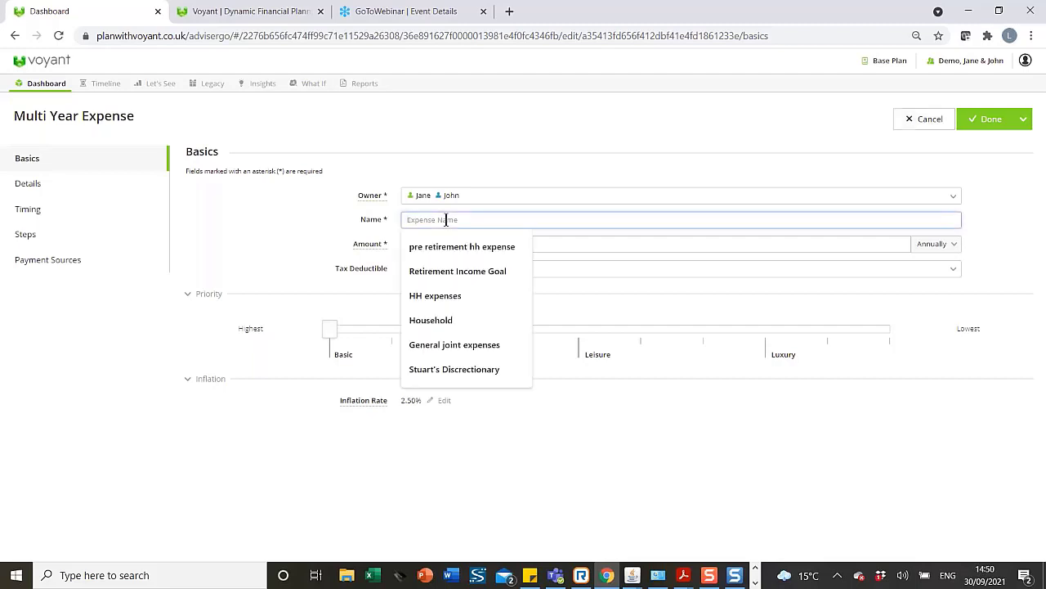
type("New")
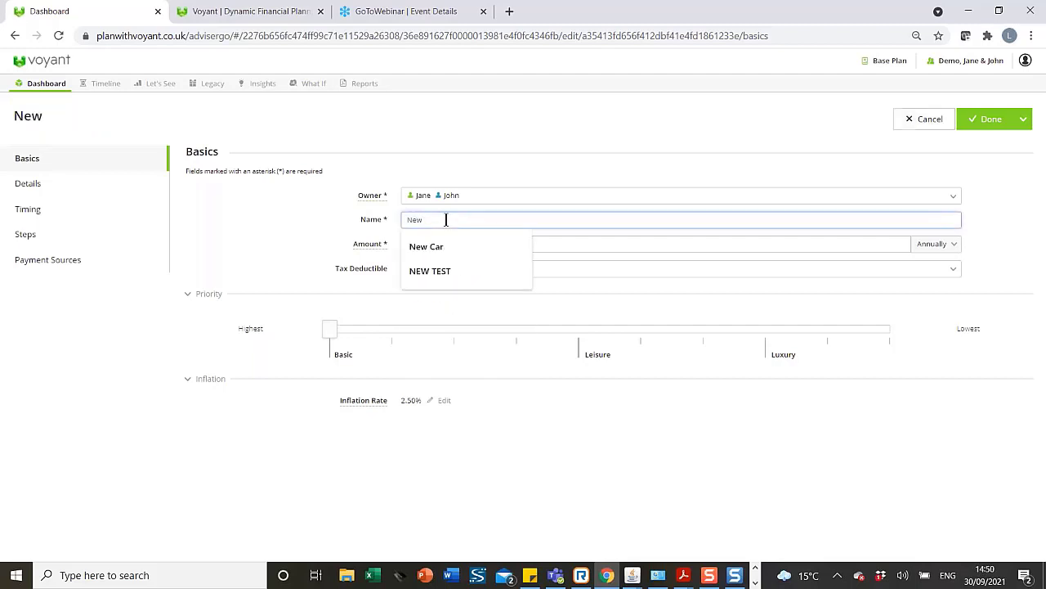
type(" Car")
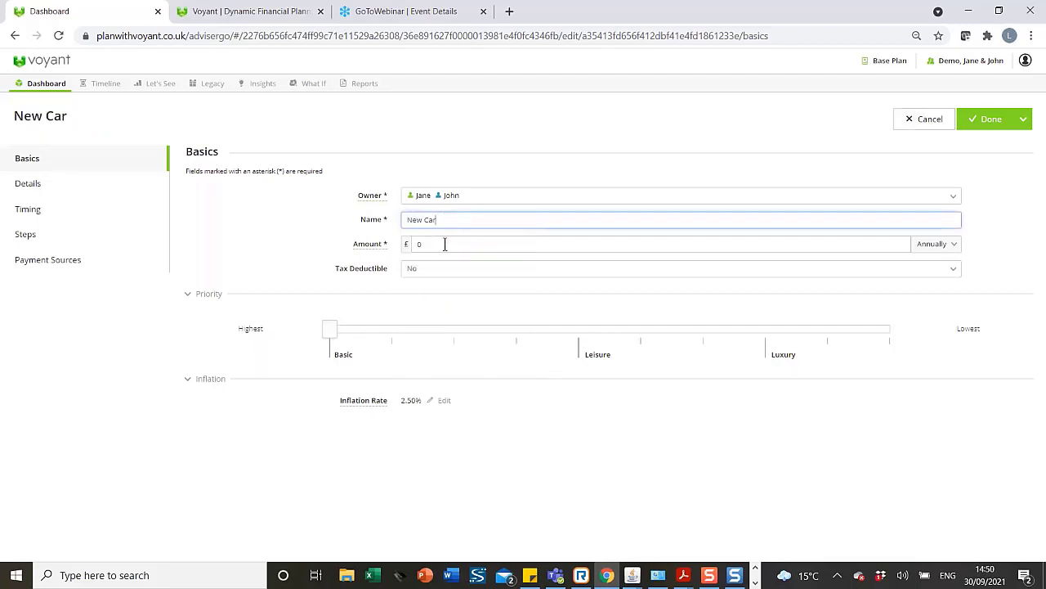
left_click(445, 244)
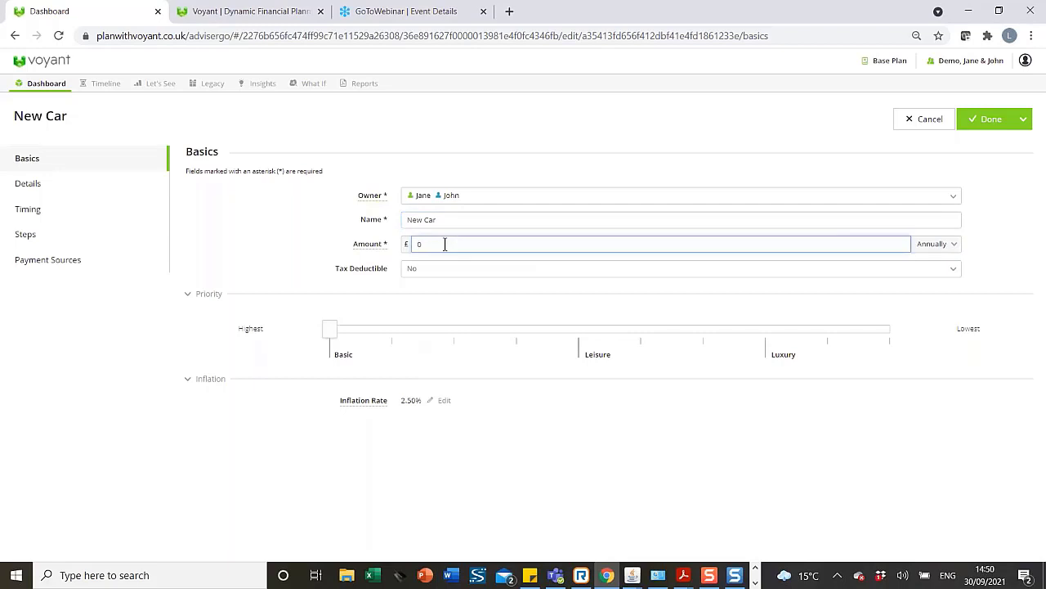
type("100000")
left_click_drag(333, 331, 577, 330)
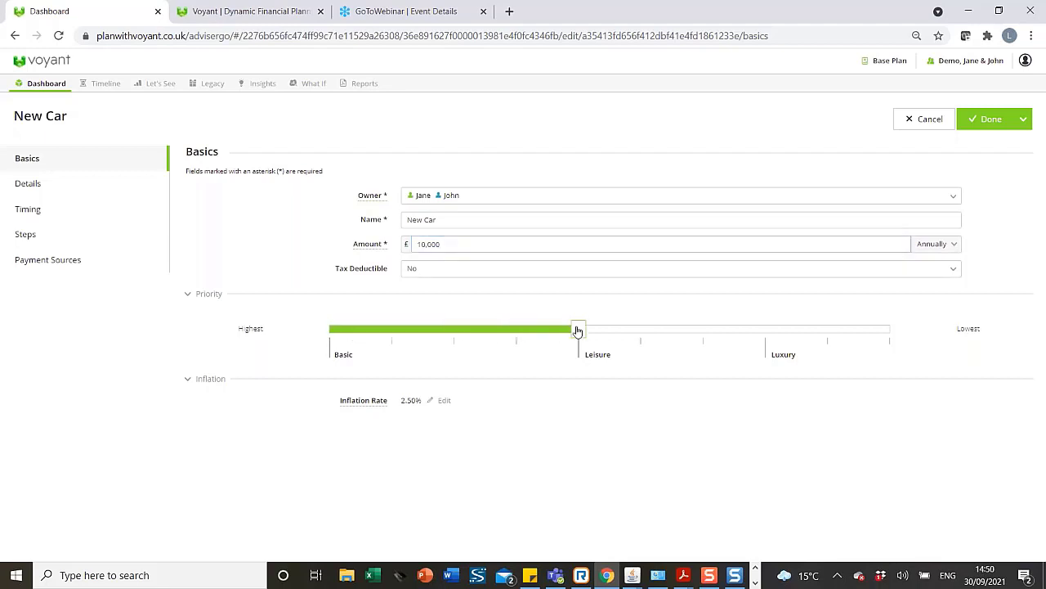
Step: In the New Car timing, create an event at the first client's age 49 named New Car start purchases, with the Mid-life crisis type
left_click(49, 209)
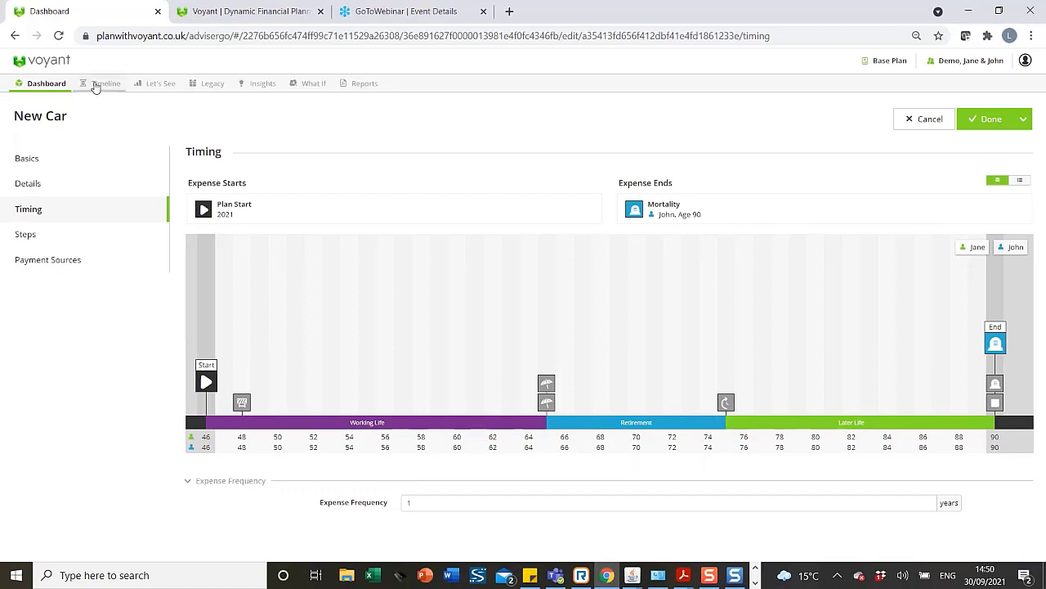
left_click(259, 375)
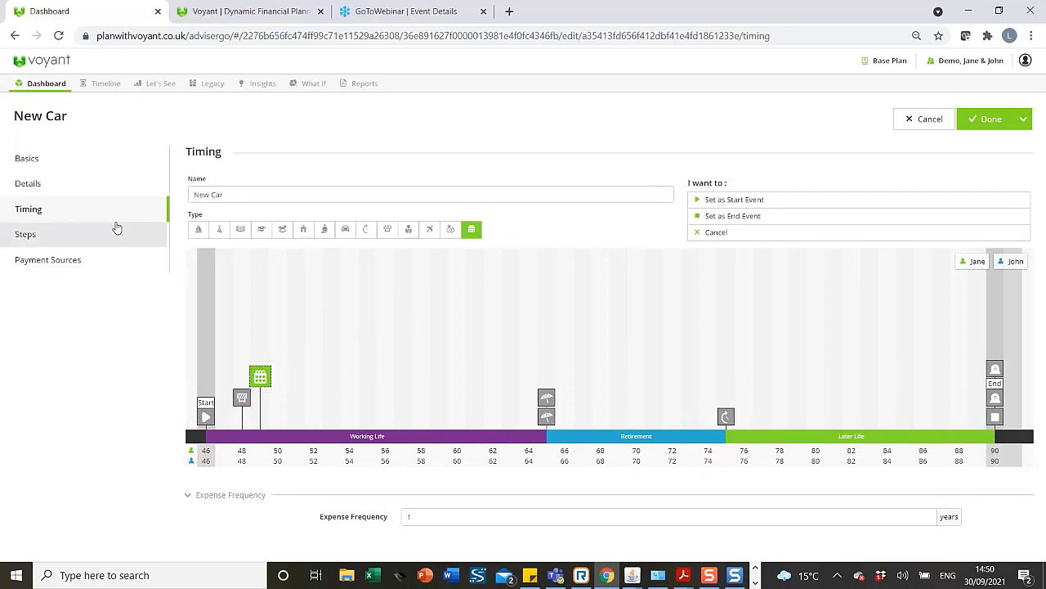
left_click(251, 195)
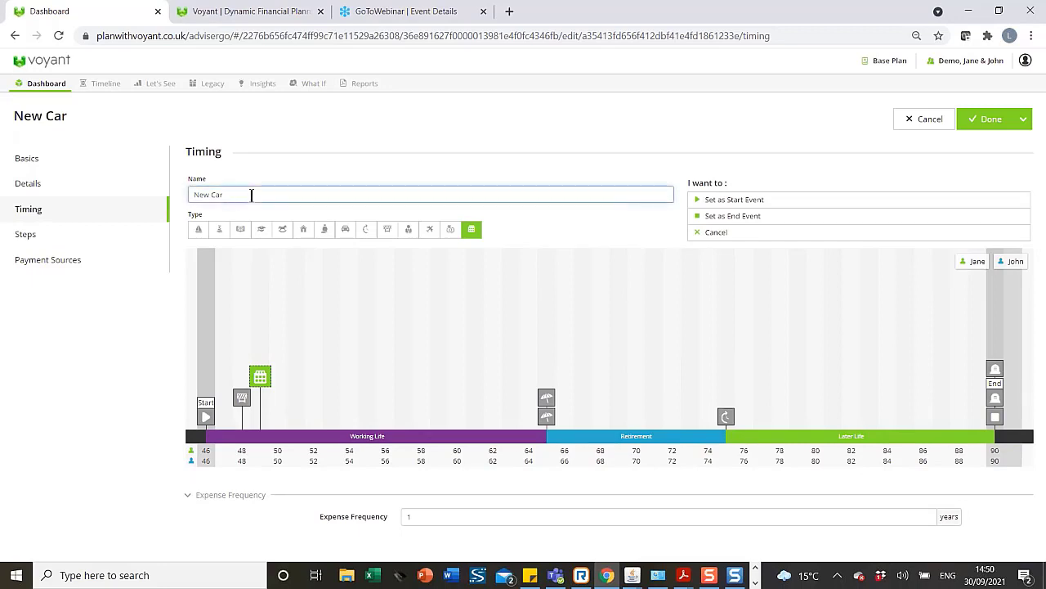
type("start purchases")
left_click(345, 229)
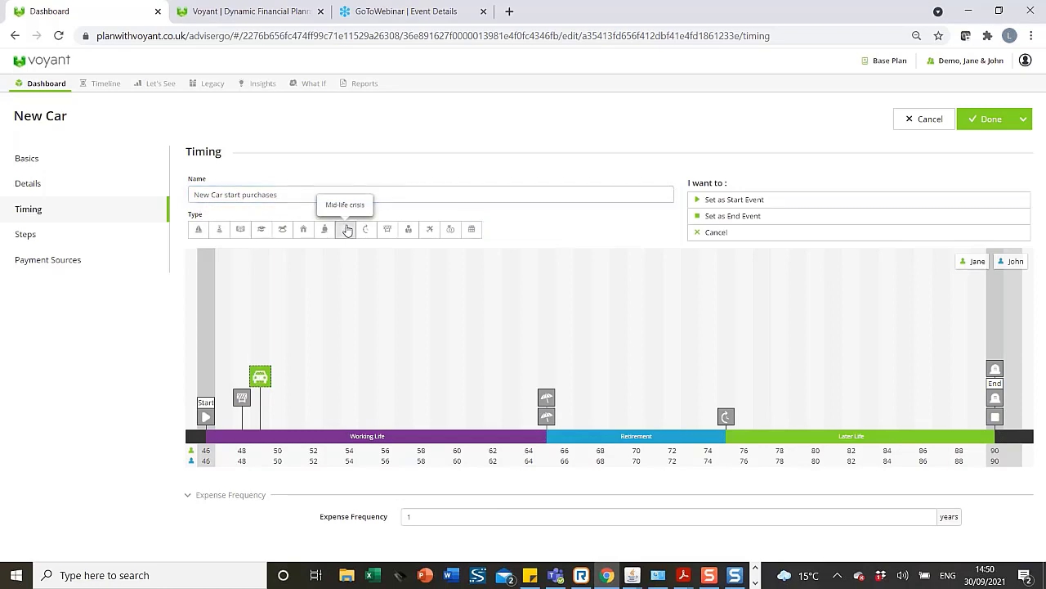
Step: Make the new event the start of the New Car expense, set the expense frequency to 5 years, and save
left_click(733, 203)
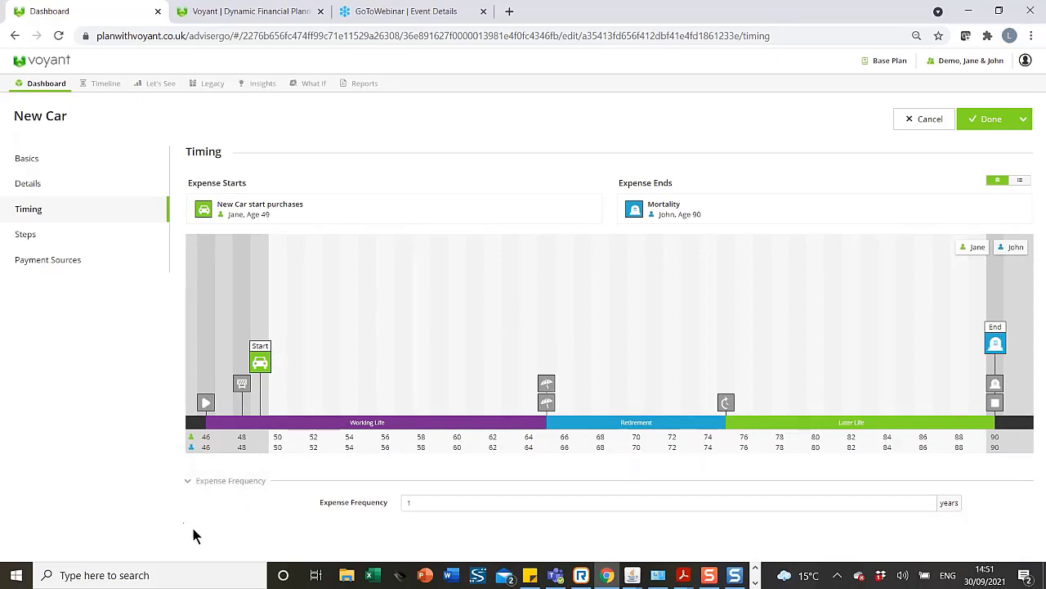
left_click(413, 501)
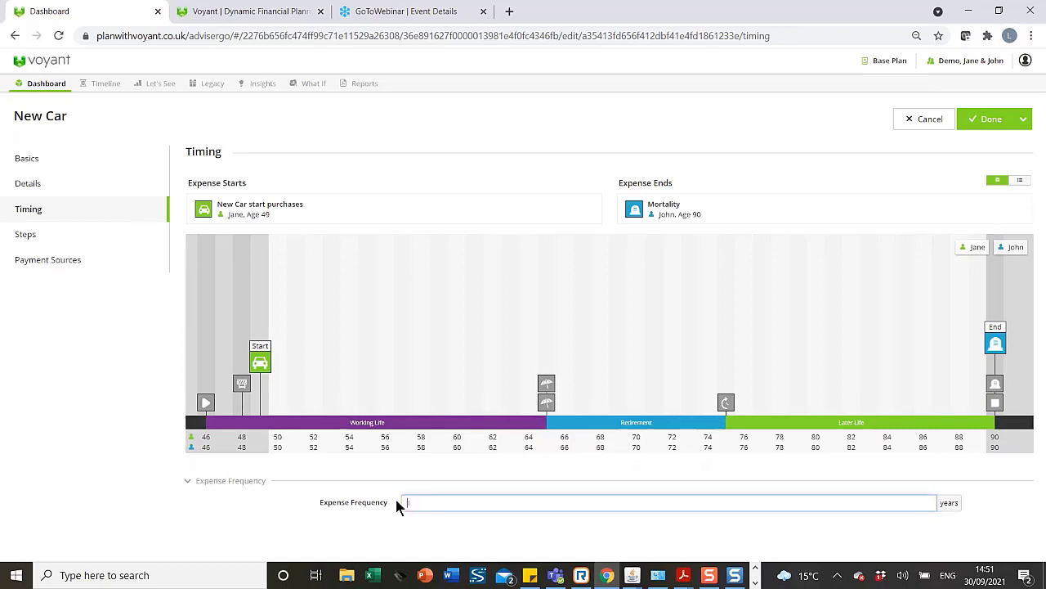
left_click(992, 119)
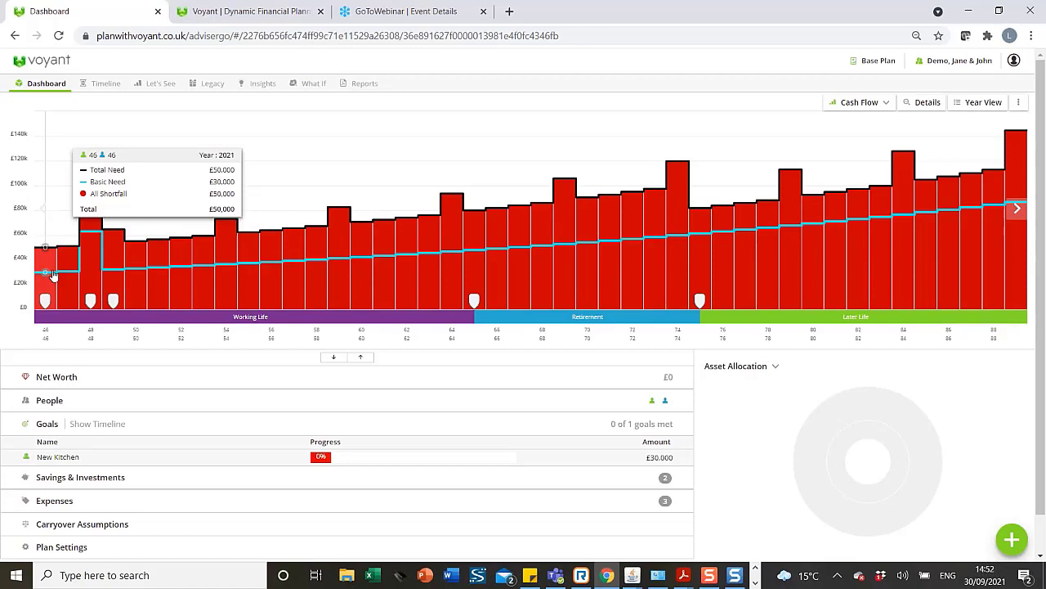
Step: Add employment income for the first client named ABC with an annual salary of £75,000
left_click(1013, 546)
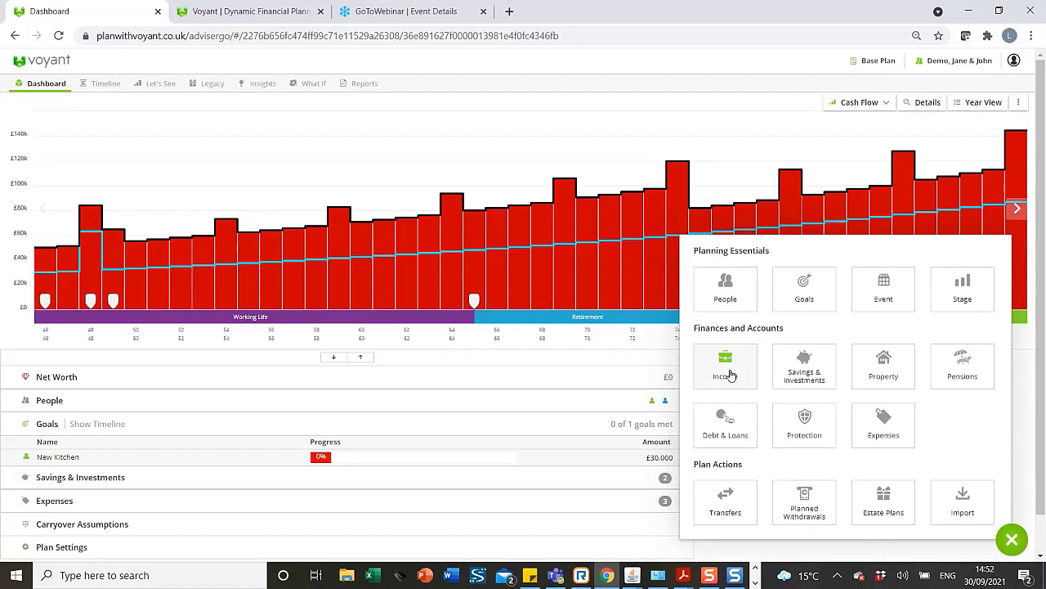
left_click(732, 375)
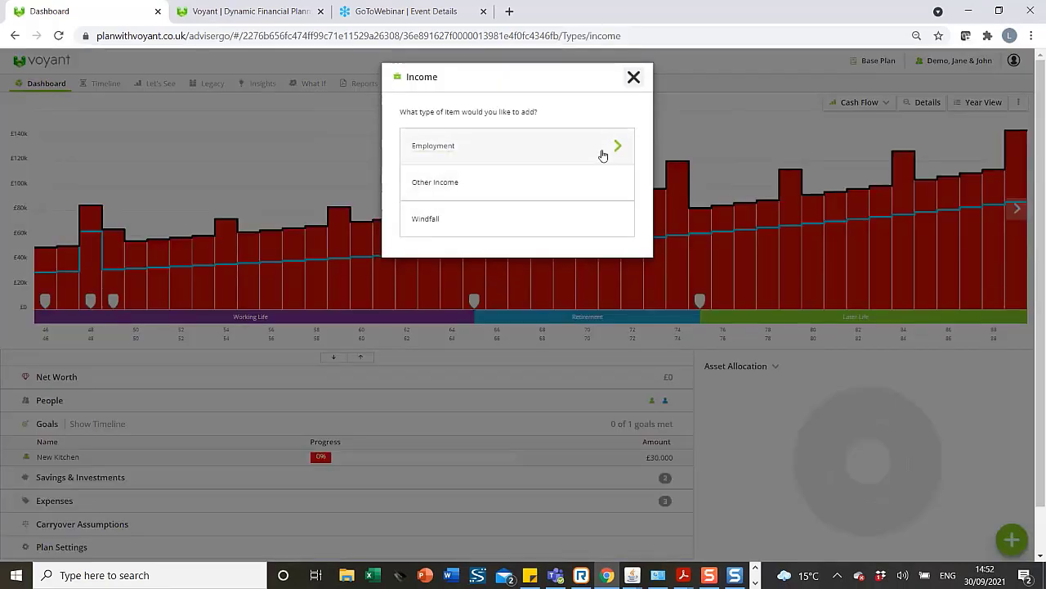
left_click(603, 156)
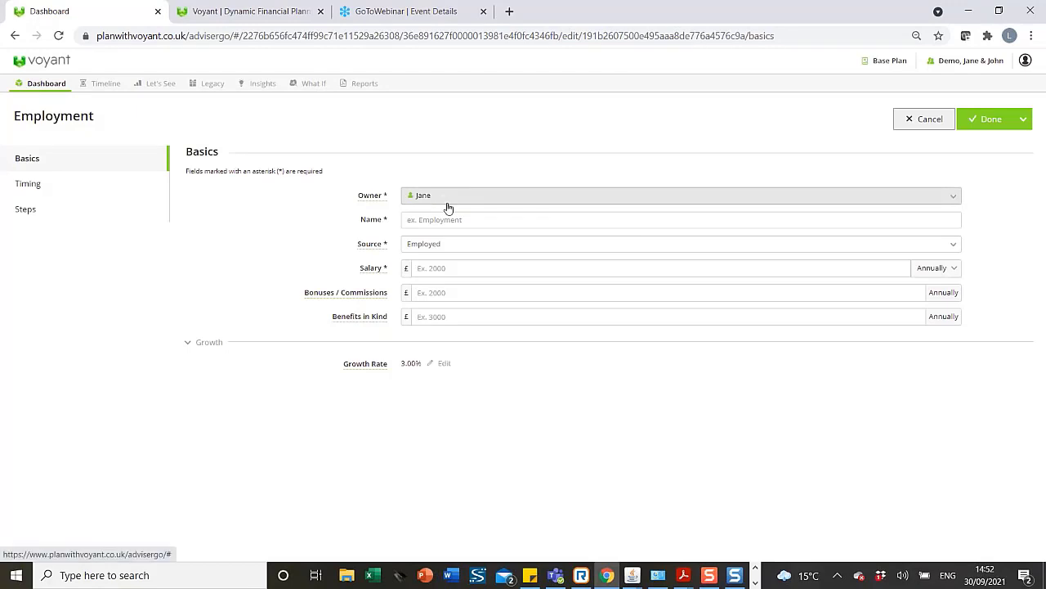
left_click(455, 219)
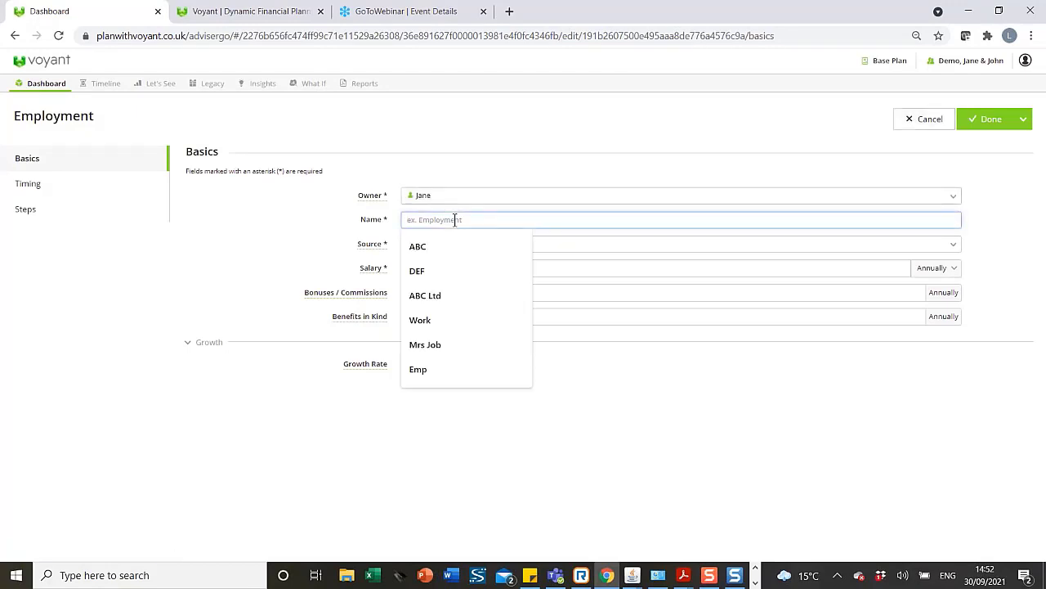
type("ABC")
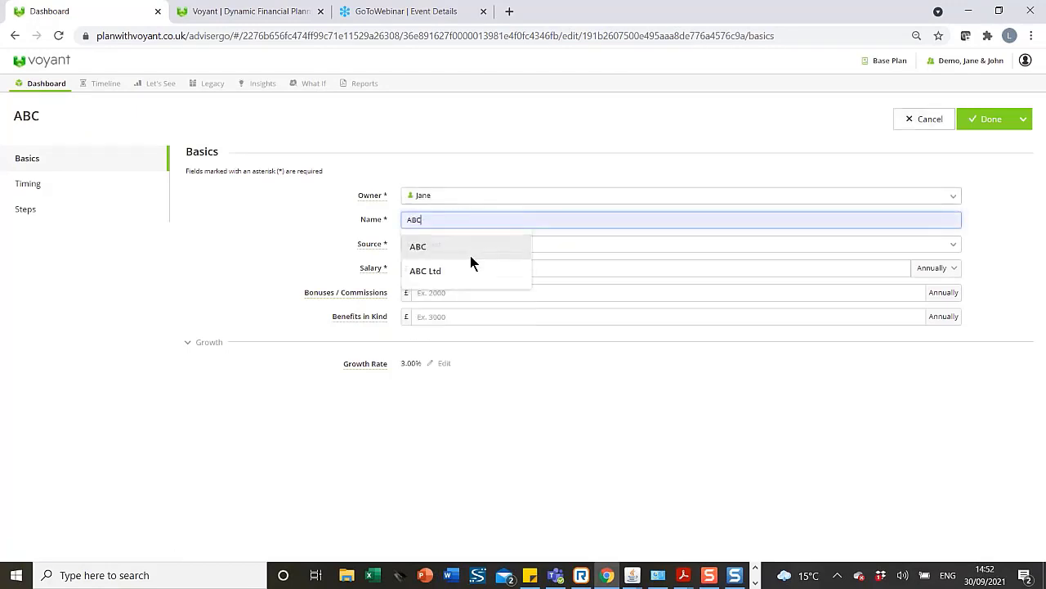
left_click(470, 255)
left_click(472, 267)
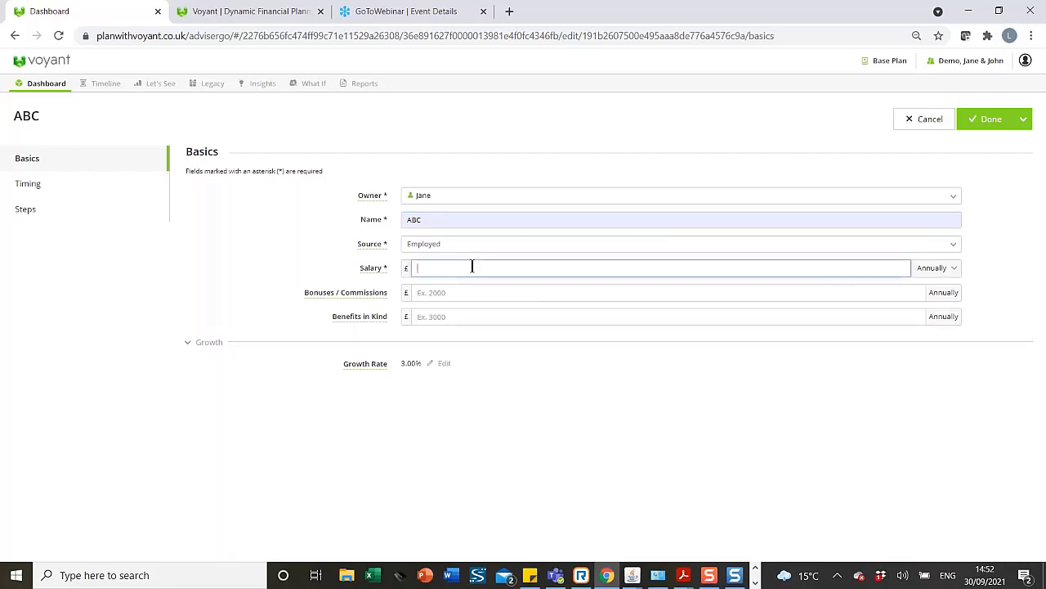
type("750000")
Step: Check the timing of the ABC employment, then save it and start another employment item
left_click(63, 188)
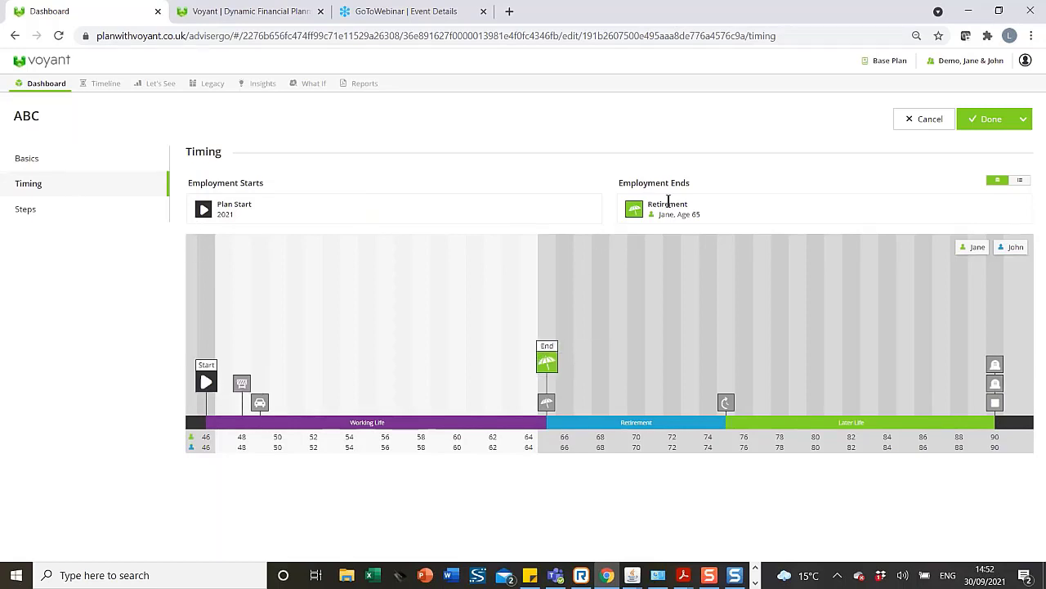
left_click(1021, 131)
left_click(992, 140)
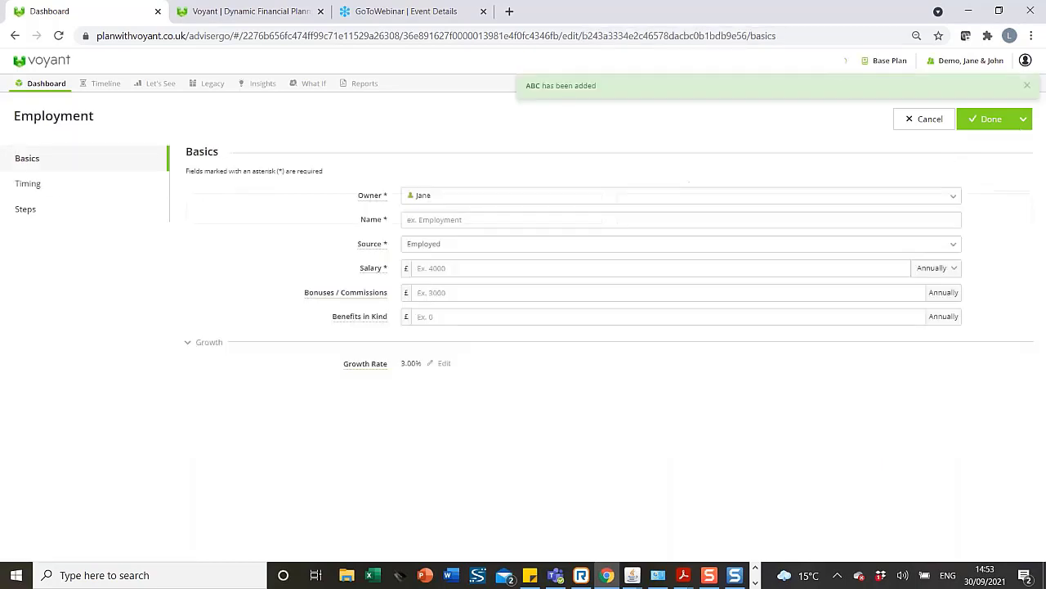
Step: Assign the new employment to the second client, name it DEF, and enter an annual salary of £60,000
left_click(951, 199)
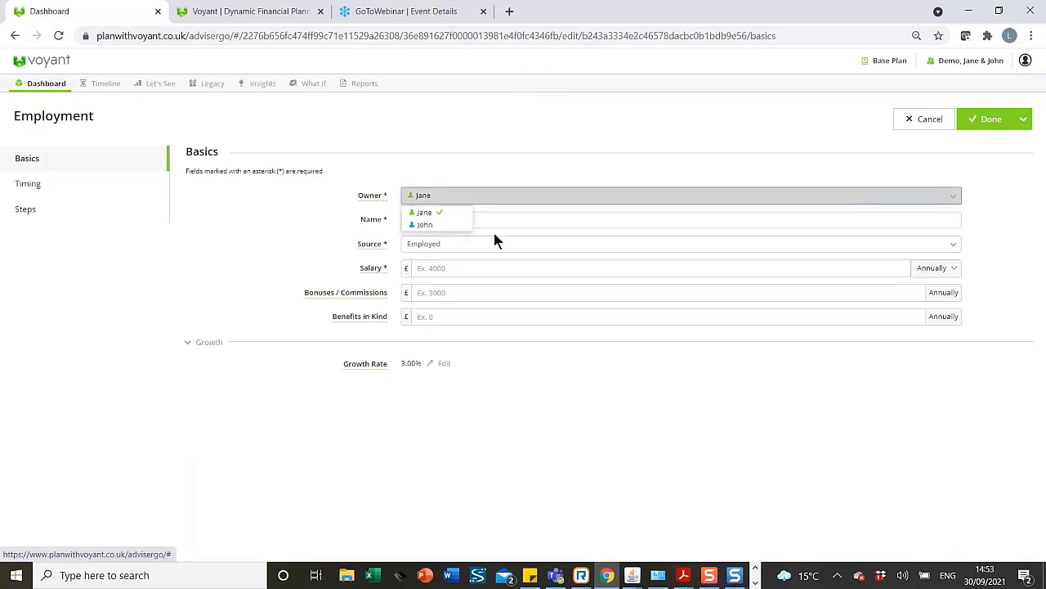
left_click(445, 225)
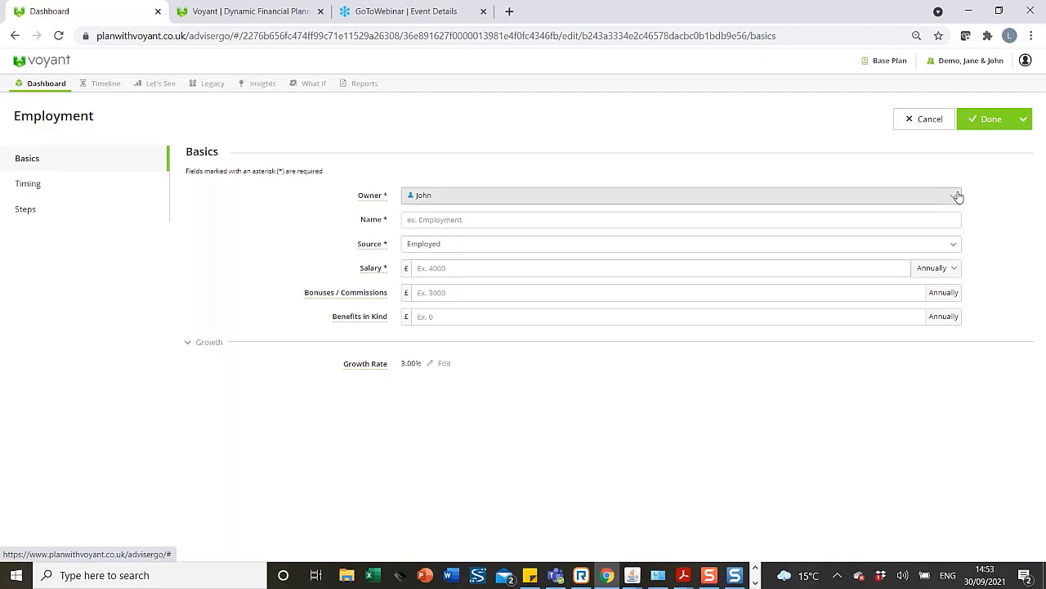
left_click(462, 220)
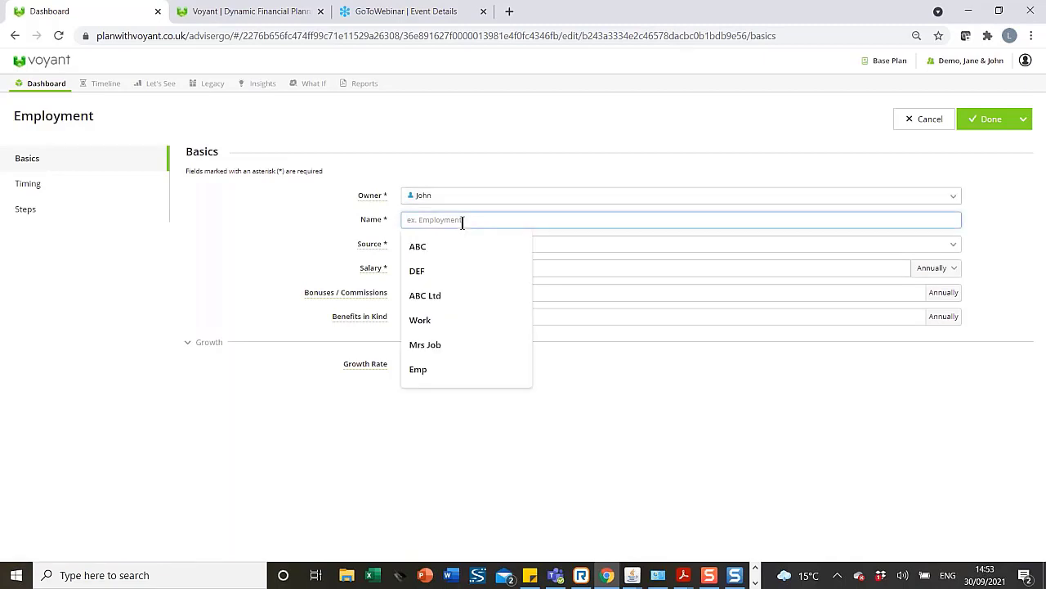
type("D")
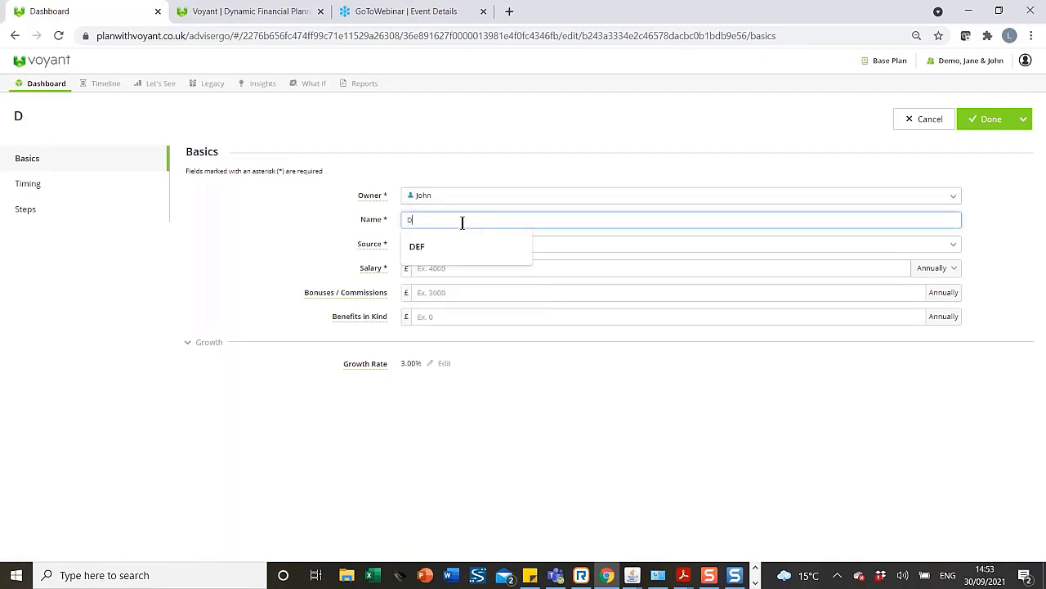
type("EF")
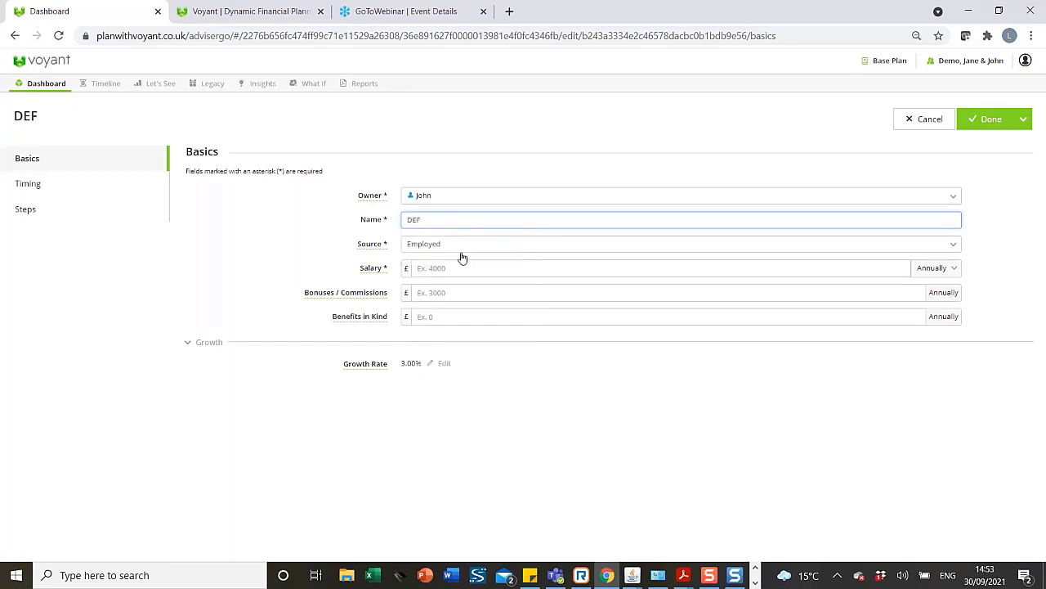
left_click(455, 270)
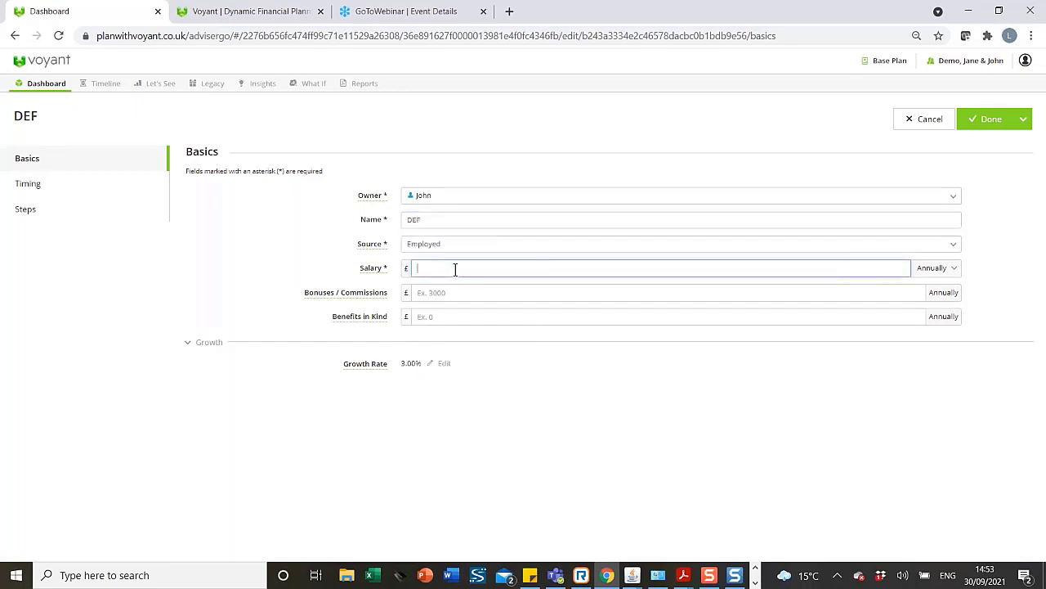
type("600000")
Step: Check the timing and growth rate of the DEF employment, then save it
left_click(59, 189)
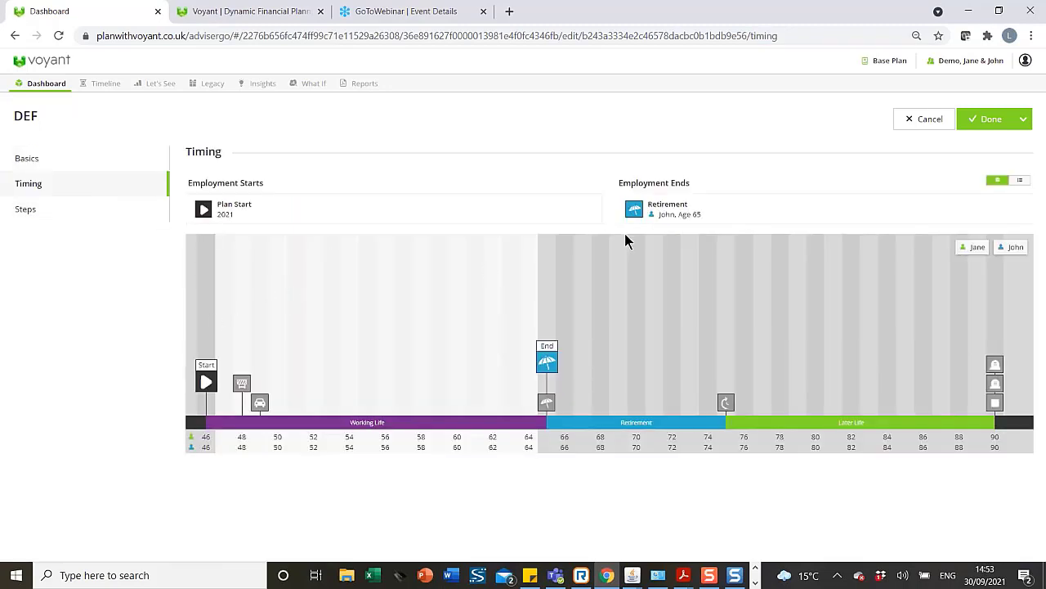
left_click(55, 164)
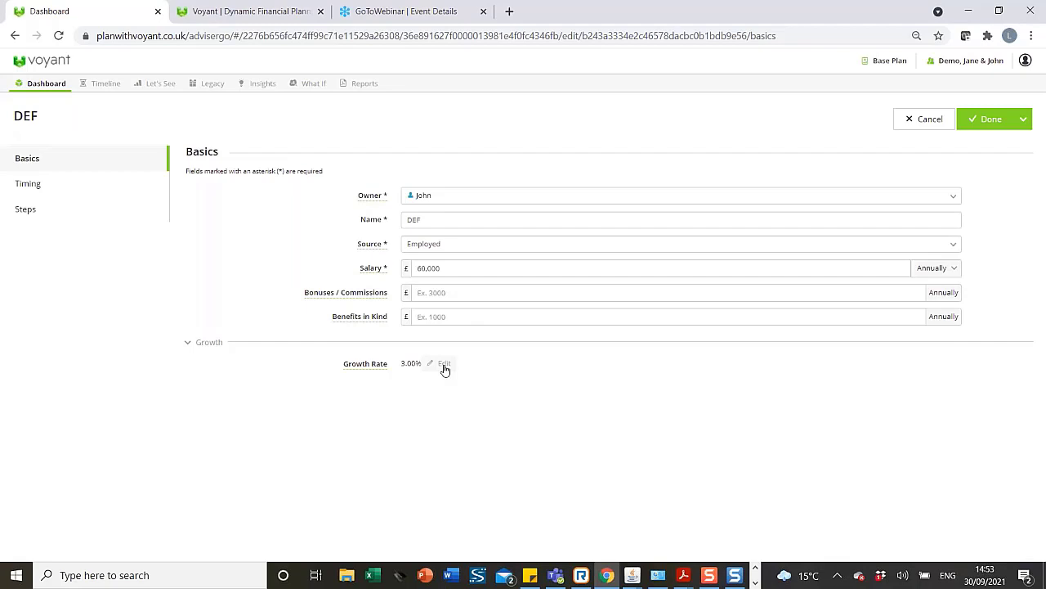
left_click(975, 119)
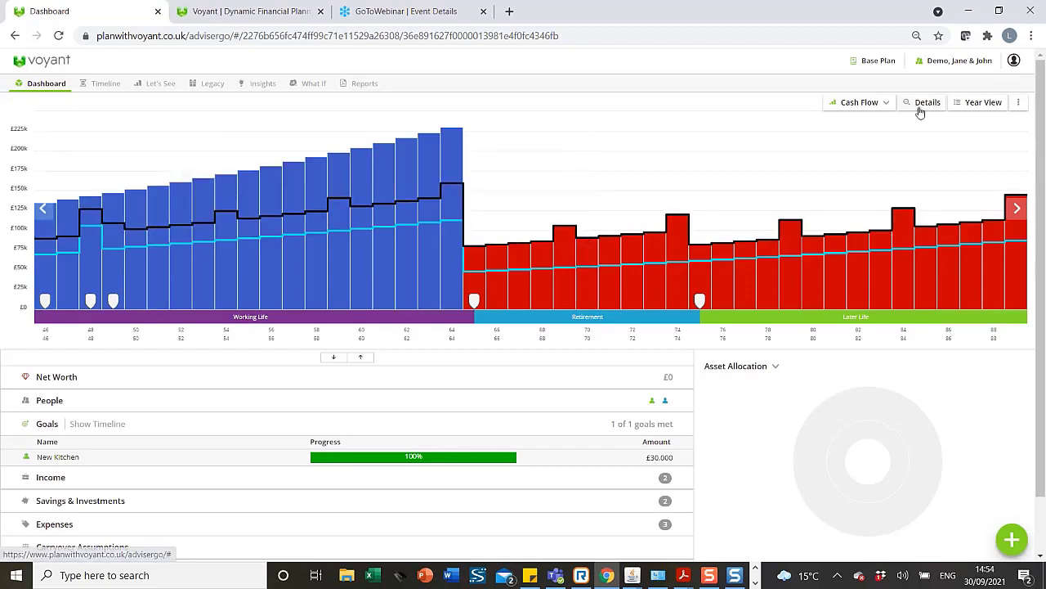
Step: Review the 2021 income breakdown in Year View, then return to the full cash flow chart
left_click(977, 111)
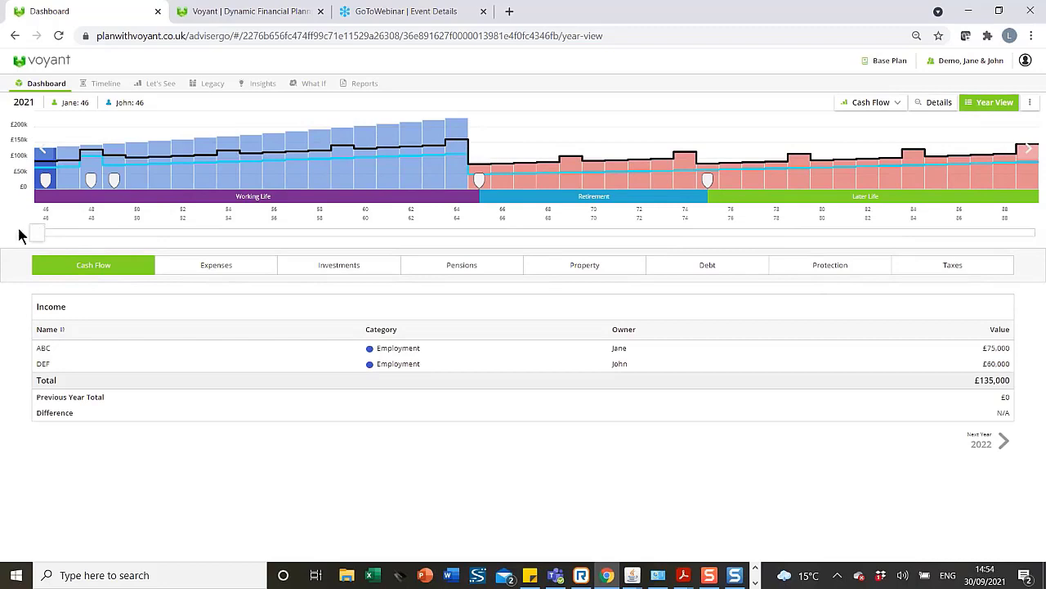
mouse_move(41, 137)
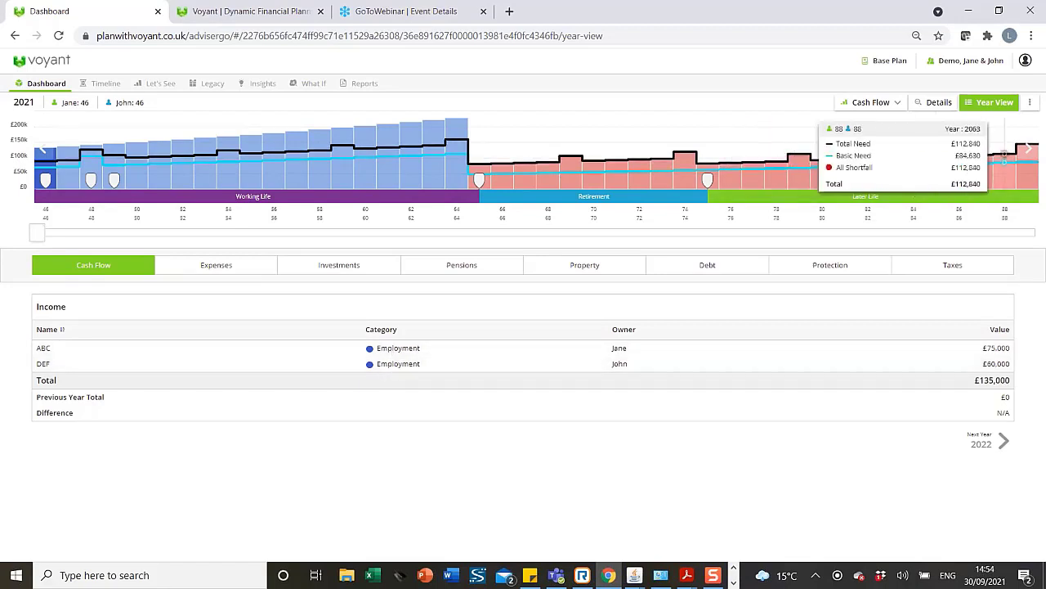
left_click(1003, 106)
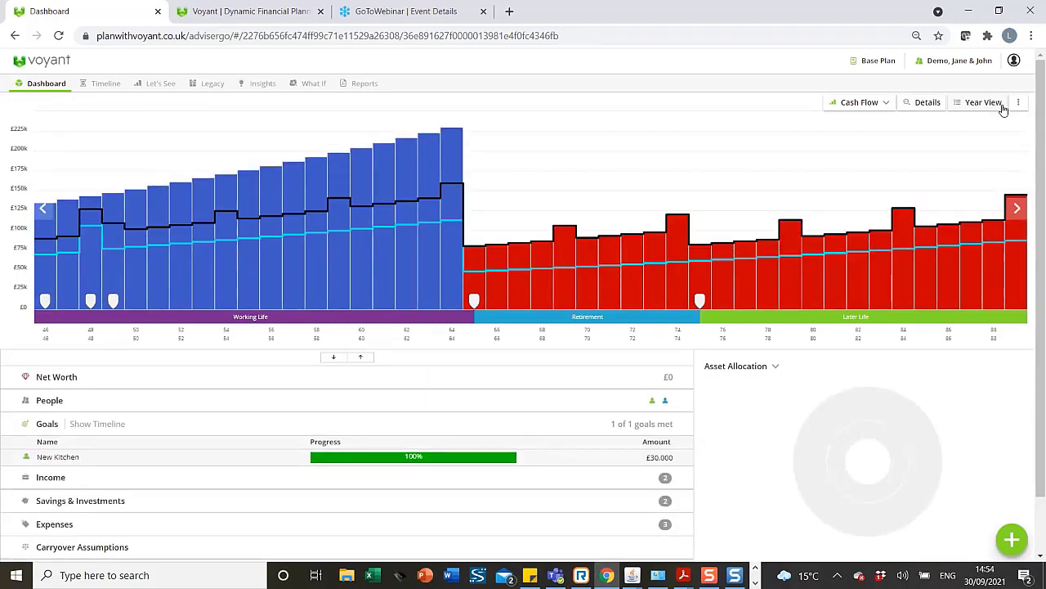
Step: Add a Savings item to the plan, owned jointly by both clients
left_click(1018, 542)
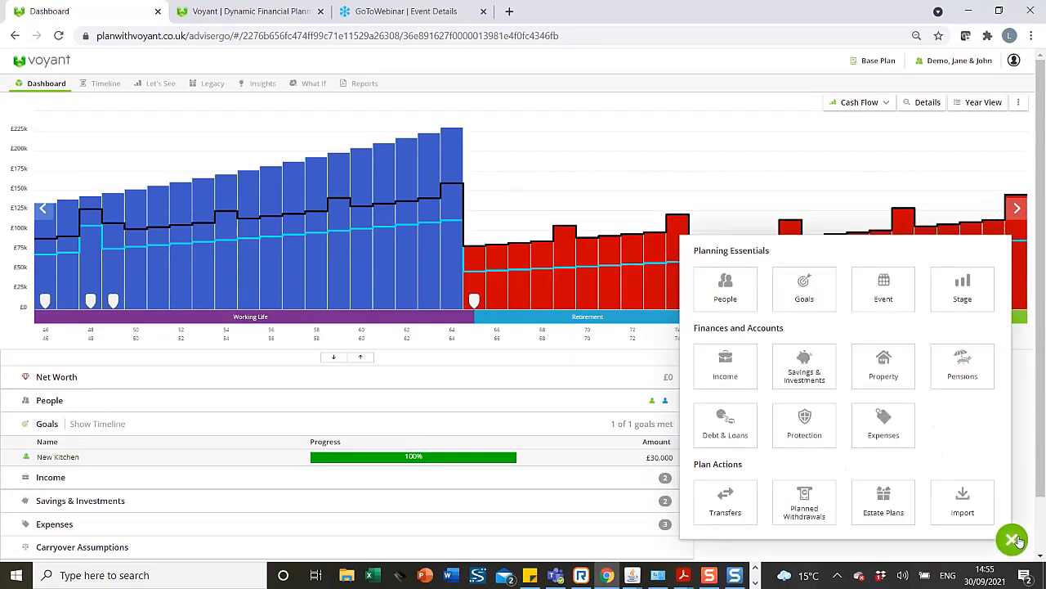
left_click(791, 372)
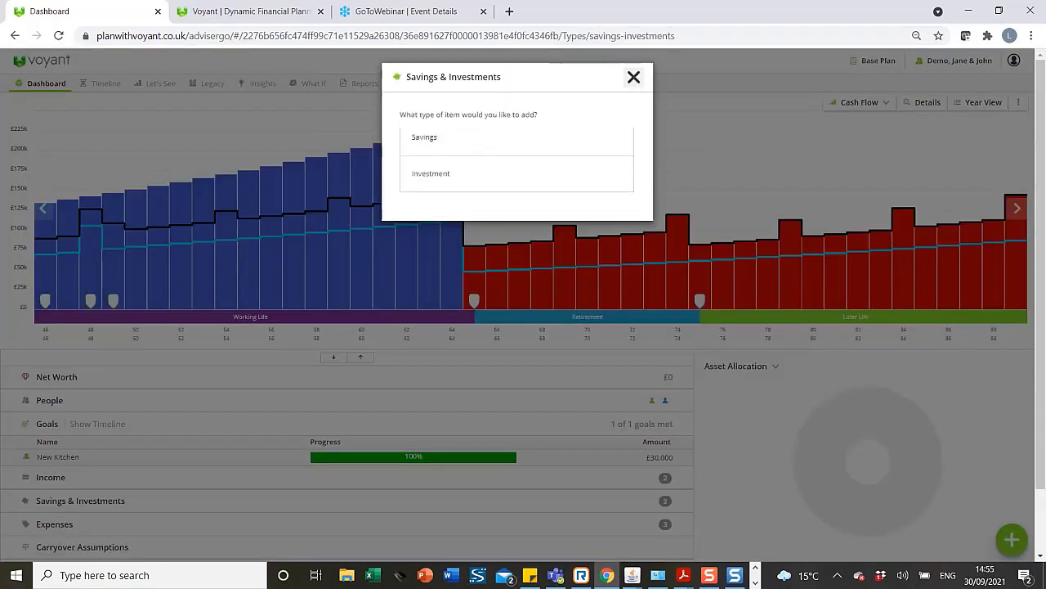
left_click(583, 153)
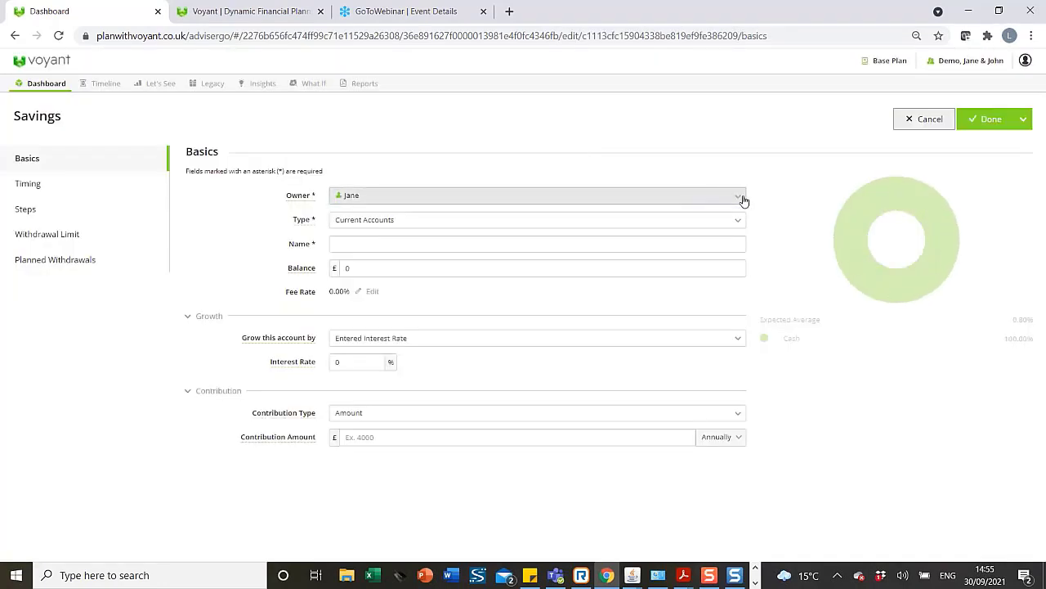
left_click(741, 199)
left_click(354, 225)
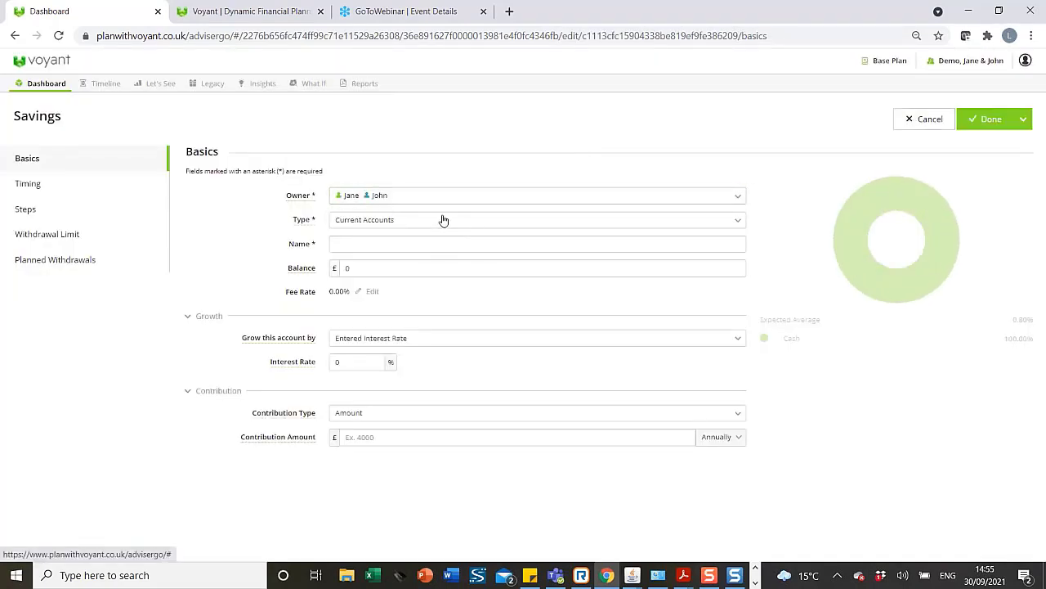
Step: Set the savings type to Saving Accounts, name it Rainy Day fund, enter a balance of £20,000, and save it
left_click(691, 221)
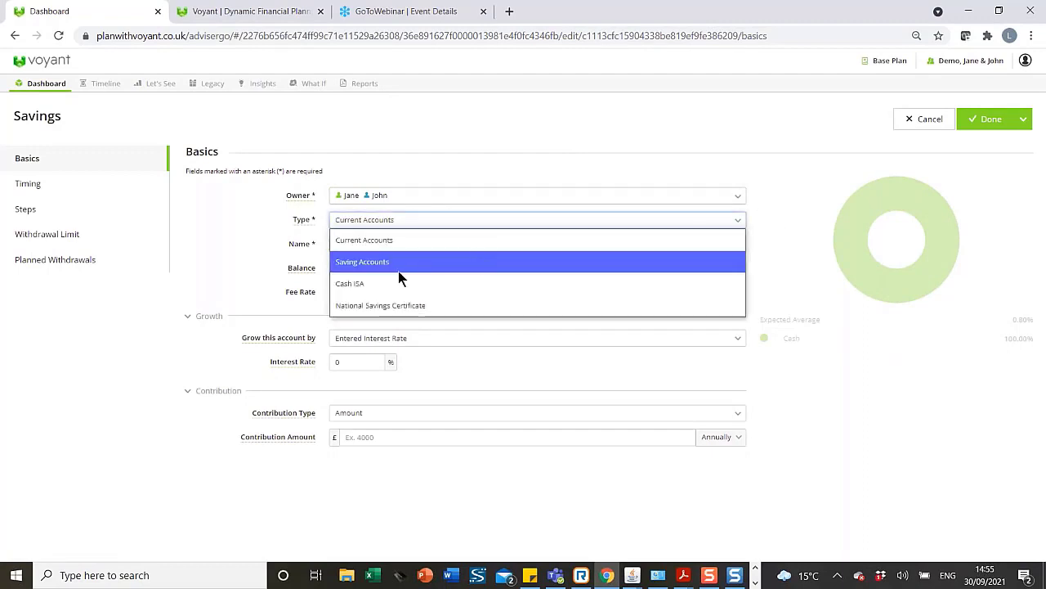
left_click(401, 262)
left_click(396, 247)
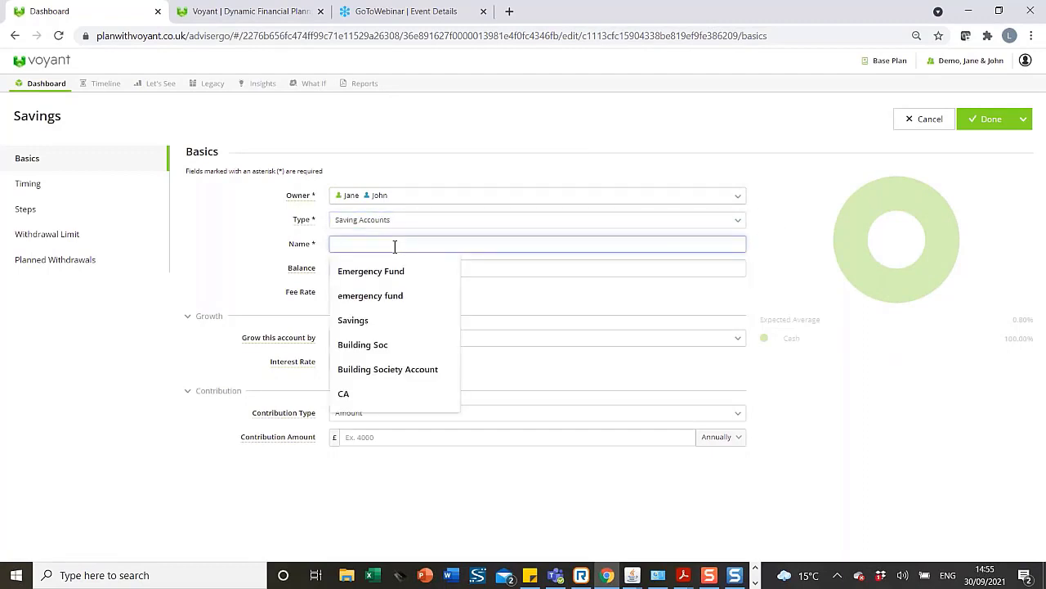
type("Ra")
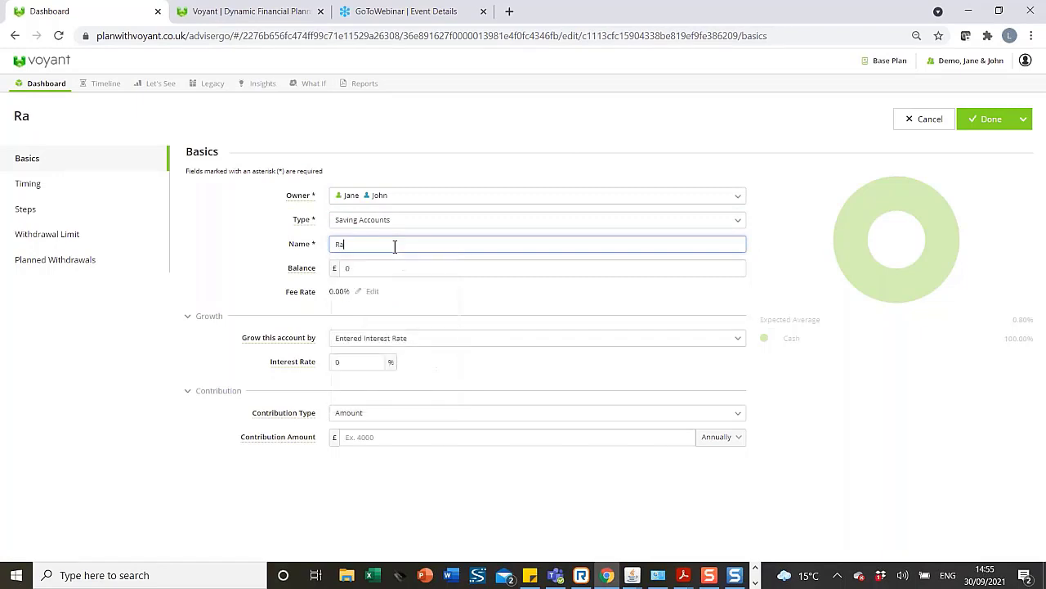
type("iny Day fund")
left_click(383, 268)
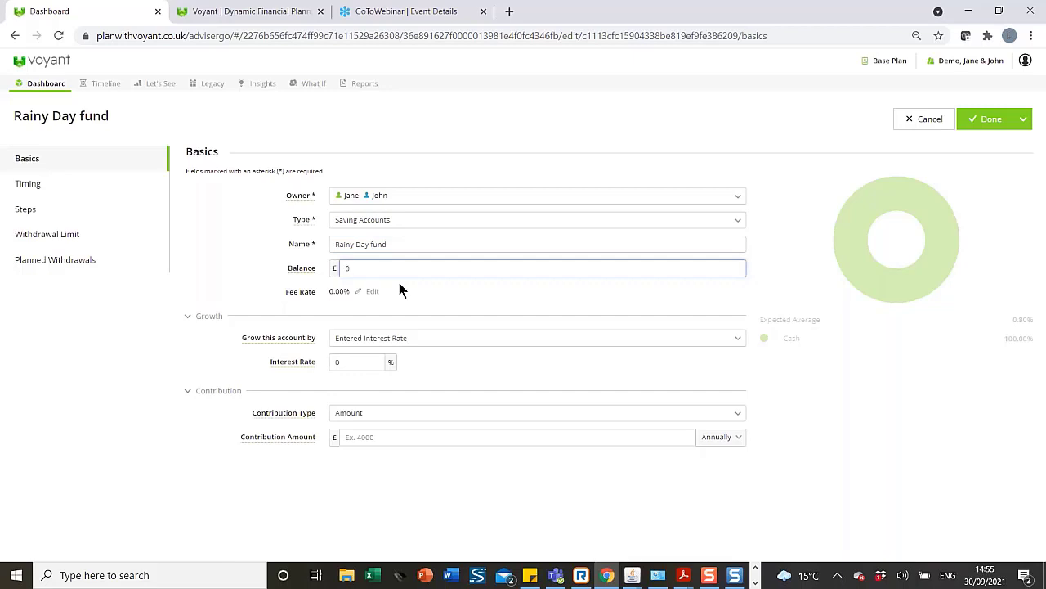
type("000")
left_click(983, 125)
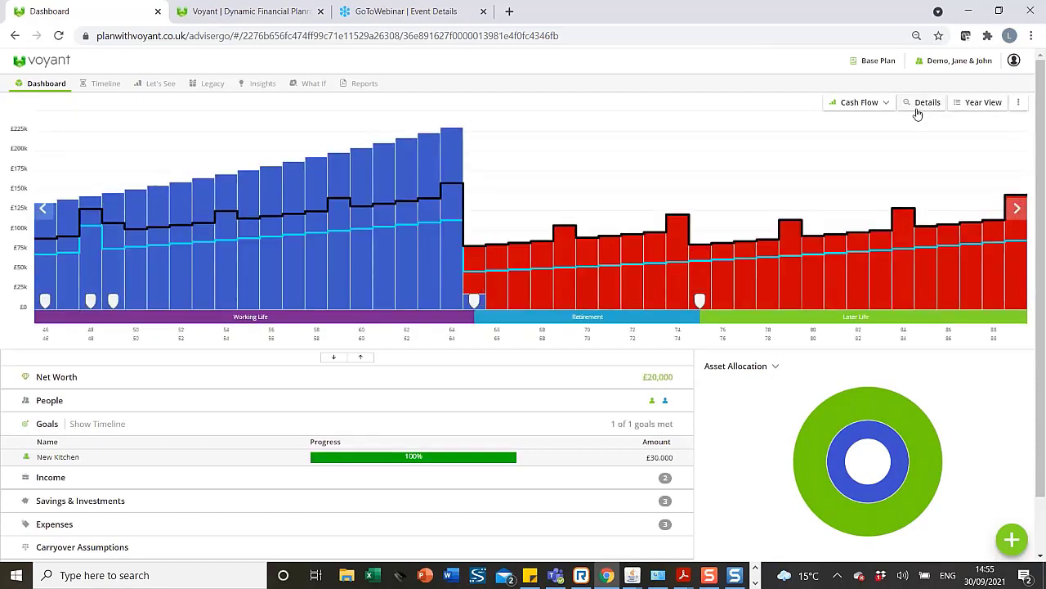
Step: Turn on the cash flow chart's details and examine the needs and funding sources in the first retirement year, 2040
left_click(918, 109)
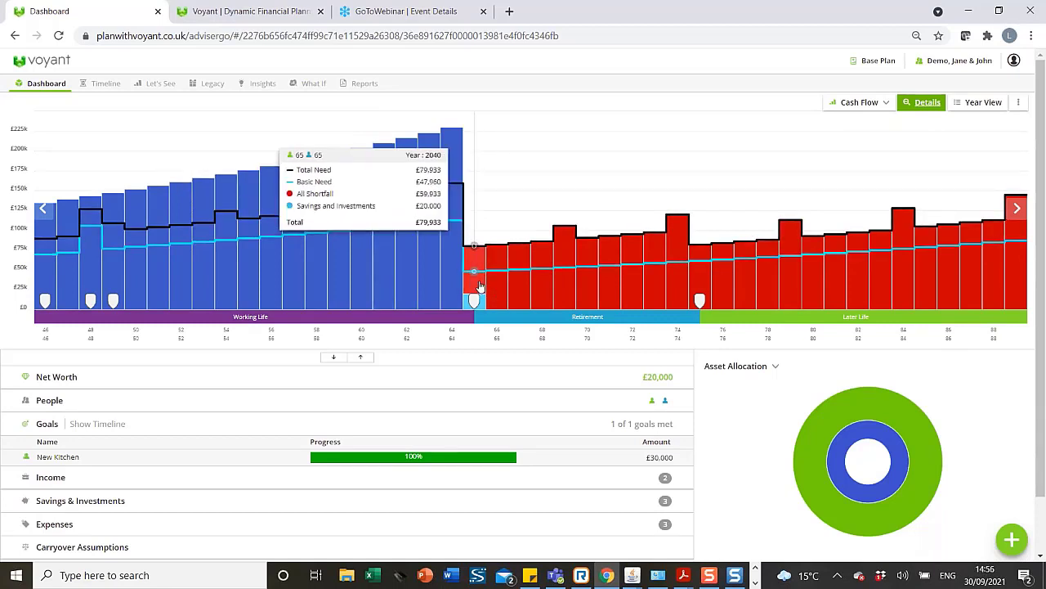
left_click(321, 506)
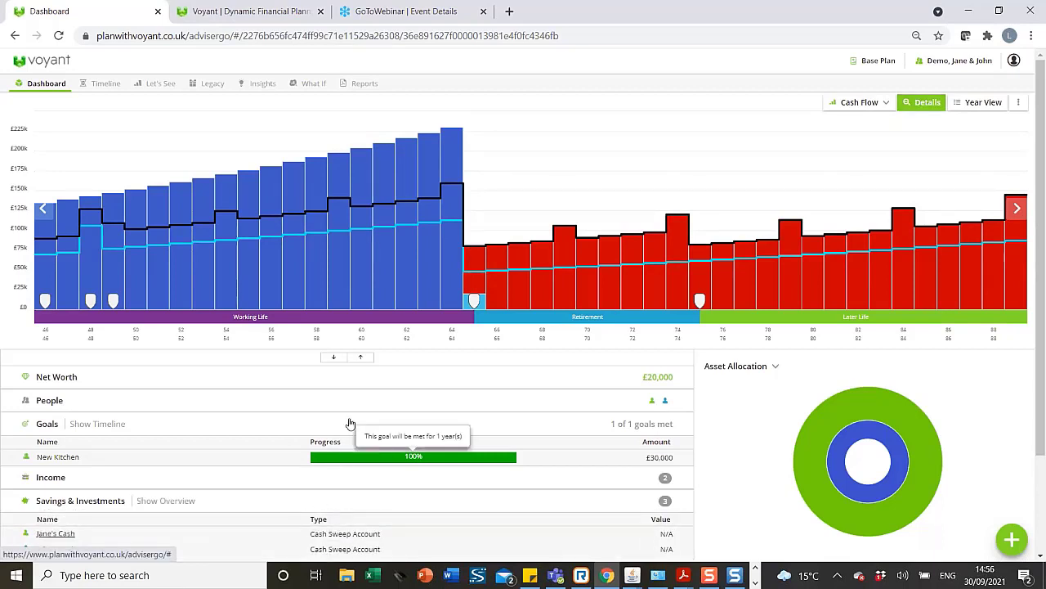
left_click(361, 358)
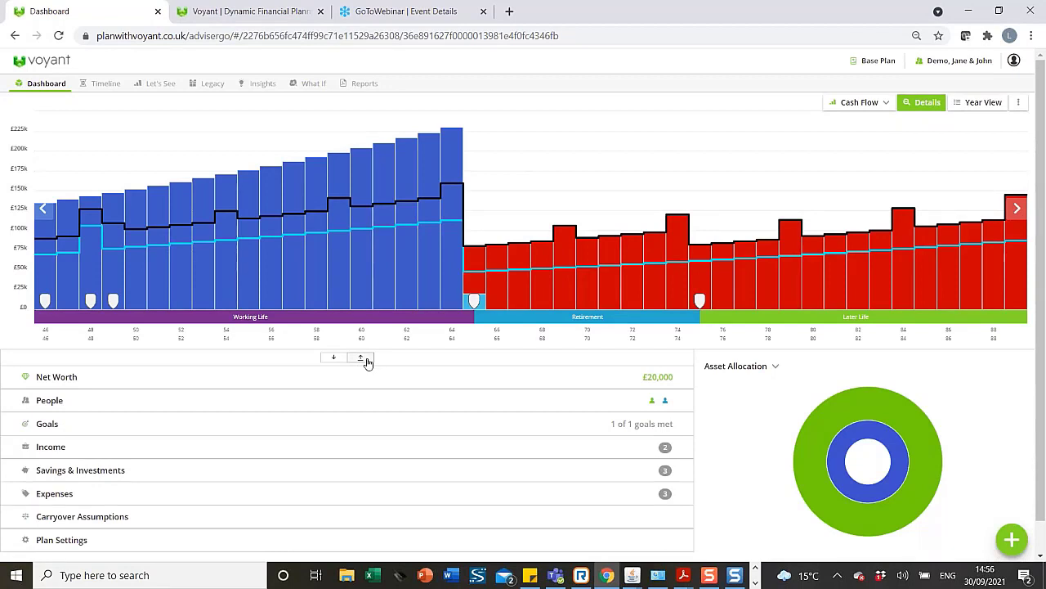
mouse_move(481, 301)
Step: Set the Rainy Day fund's withdrawal limit from Plan Start to Do Not Allow and save the account
left_click(363, 477)
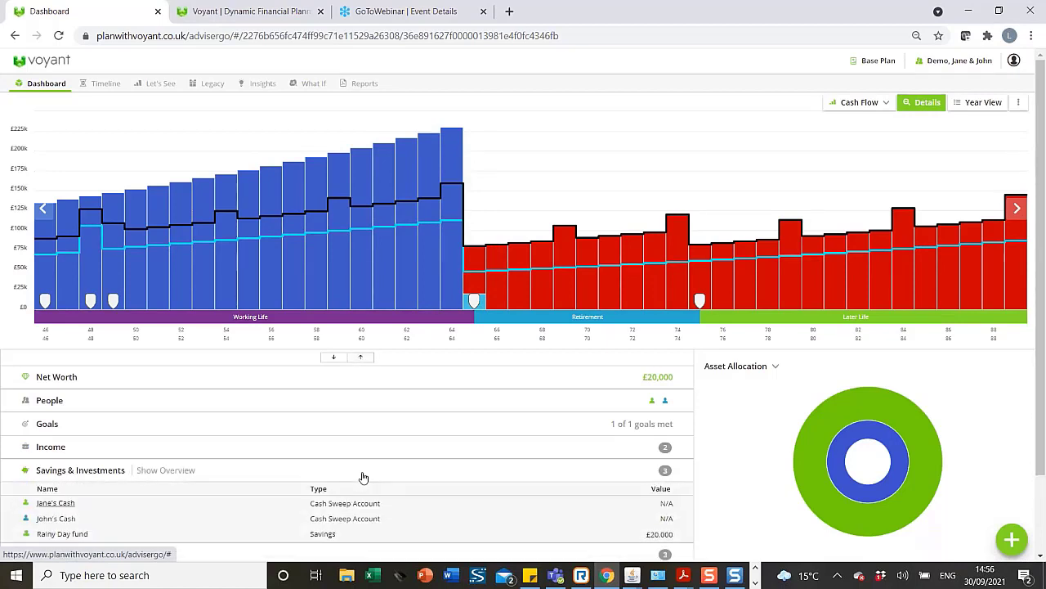
scroll(360, 478, "down", 2)
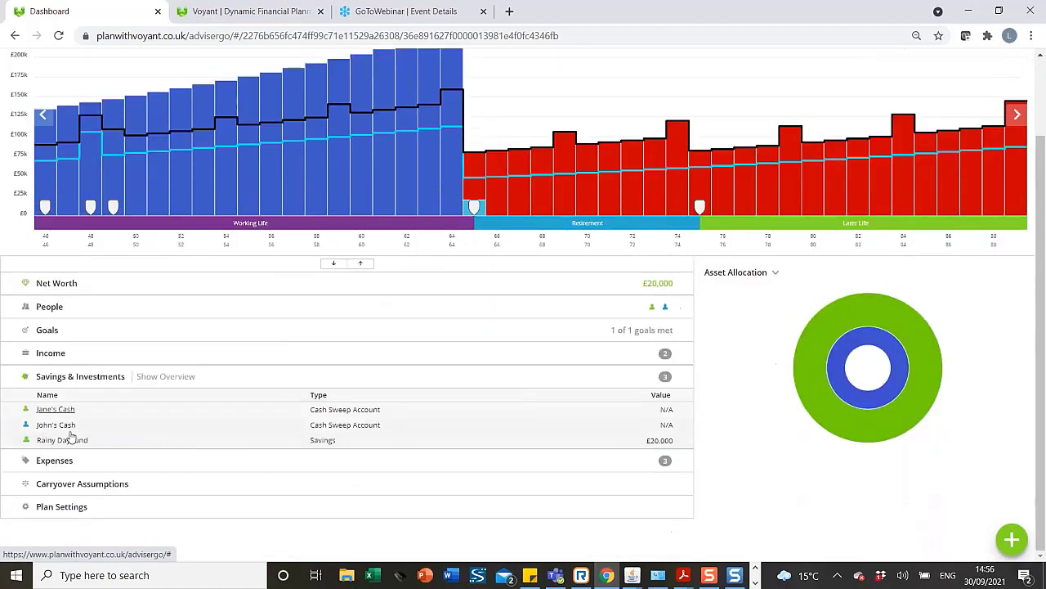
left_click(315, 442)
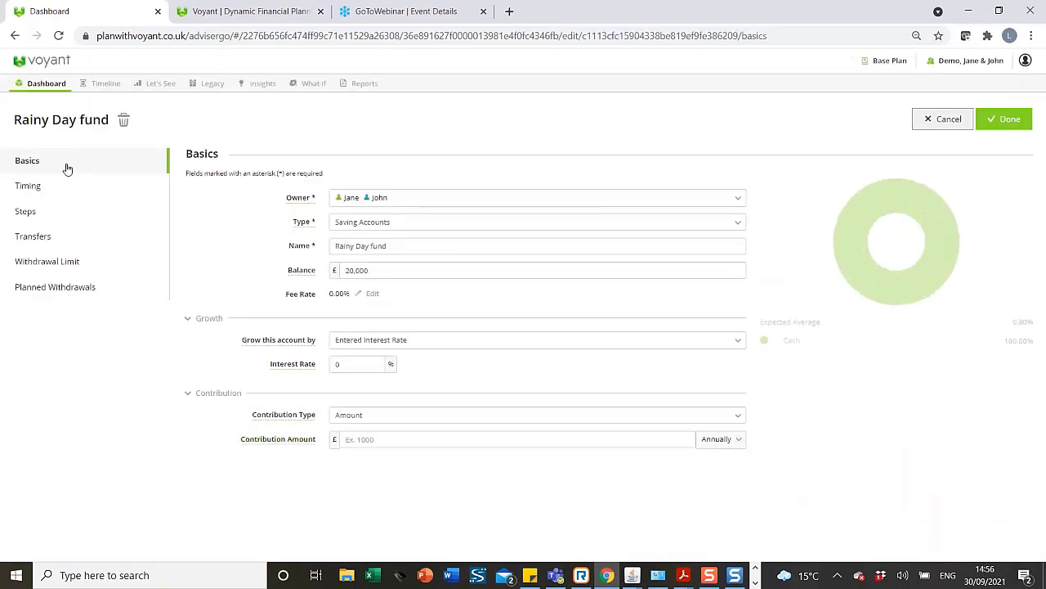
left_click(40, 263)
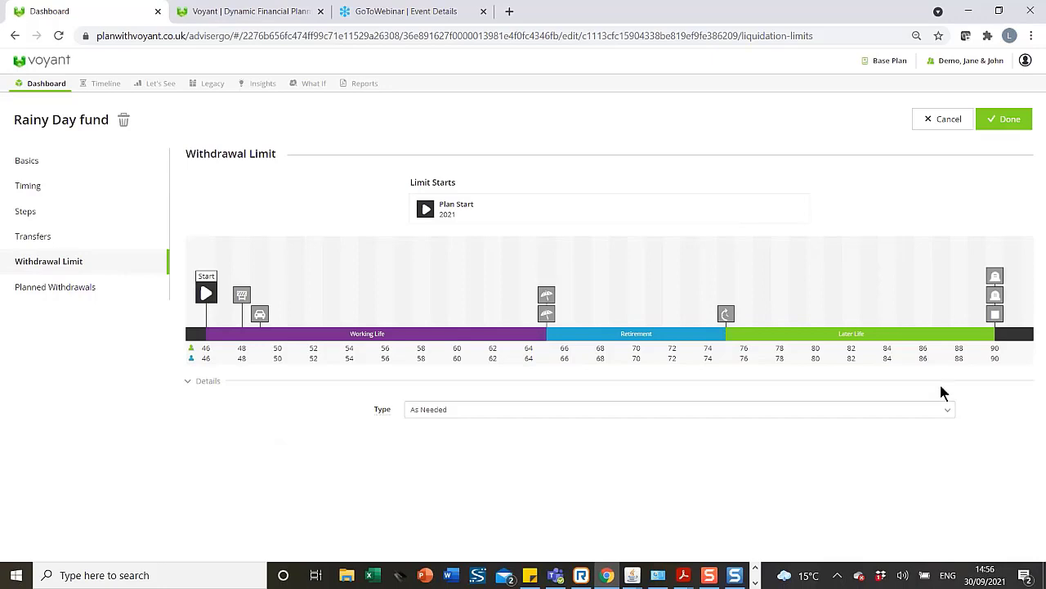
left_click(958, 406)
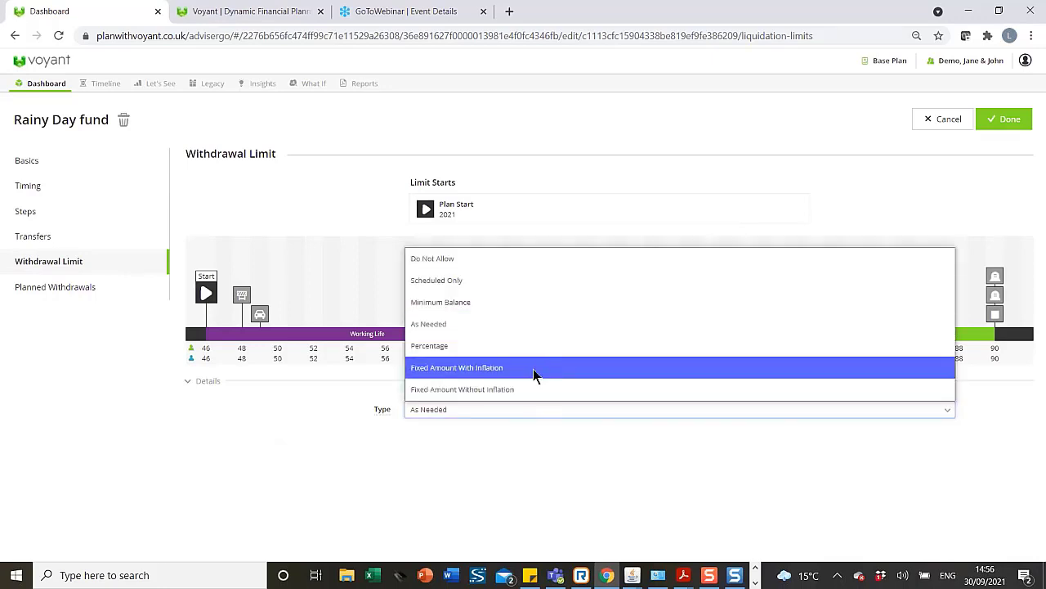
left_click(437, 260)
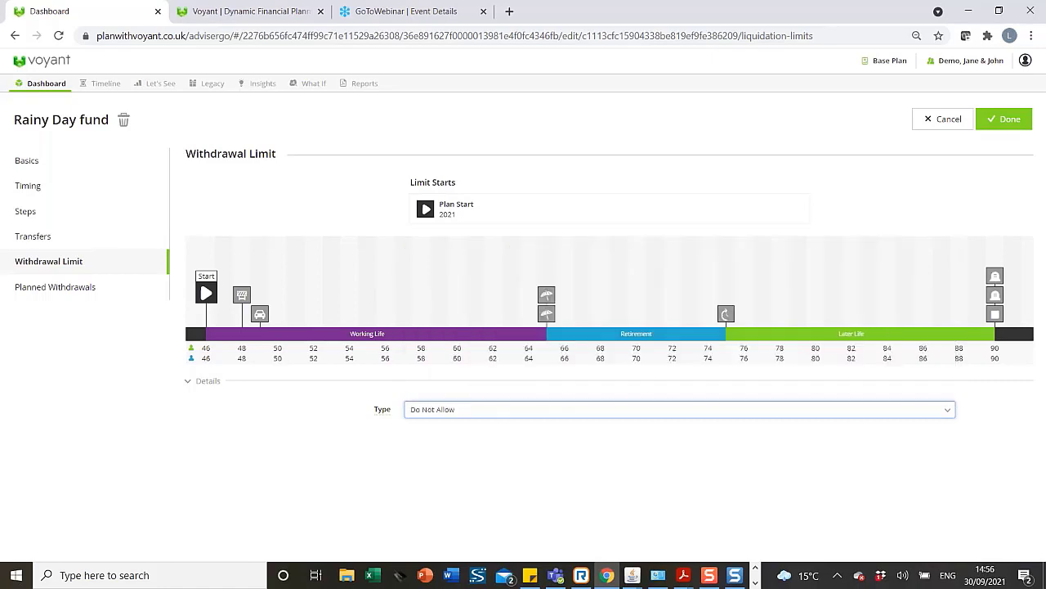
left_click(997, 121)
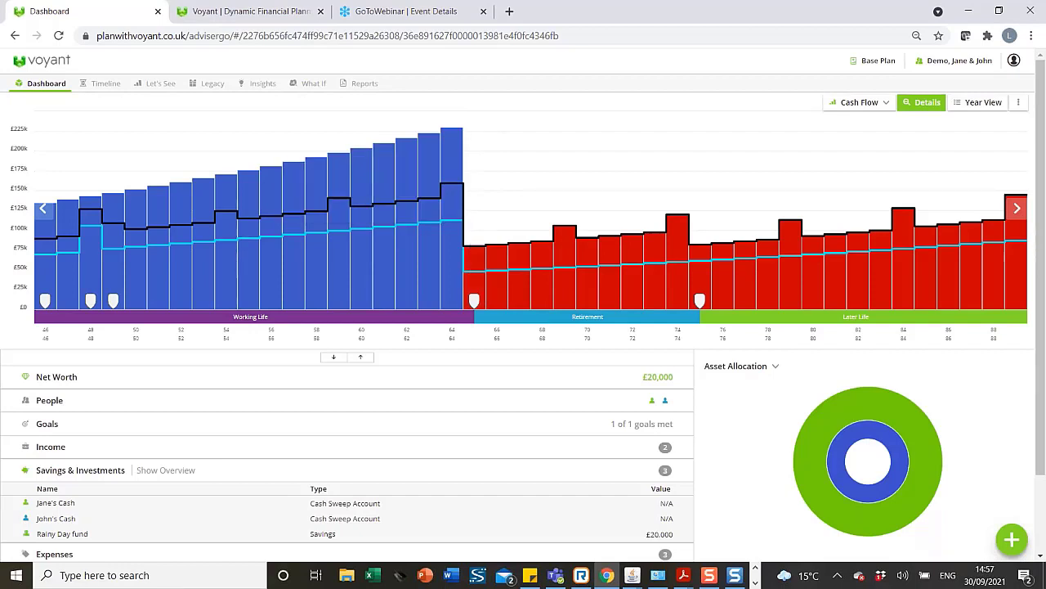
Step: Add an Investment item to the plan for the first client and name the account GIA
left_click(1013, 545)
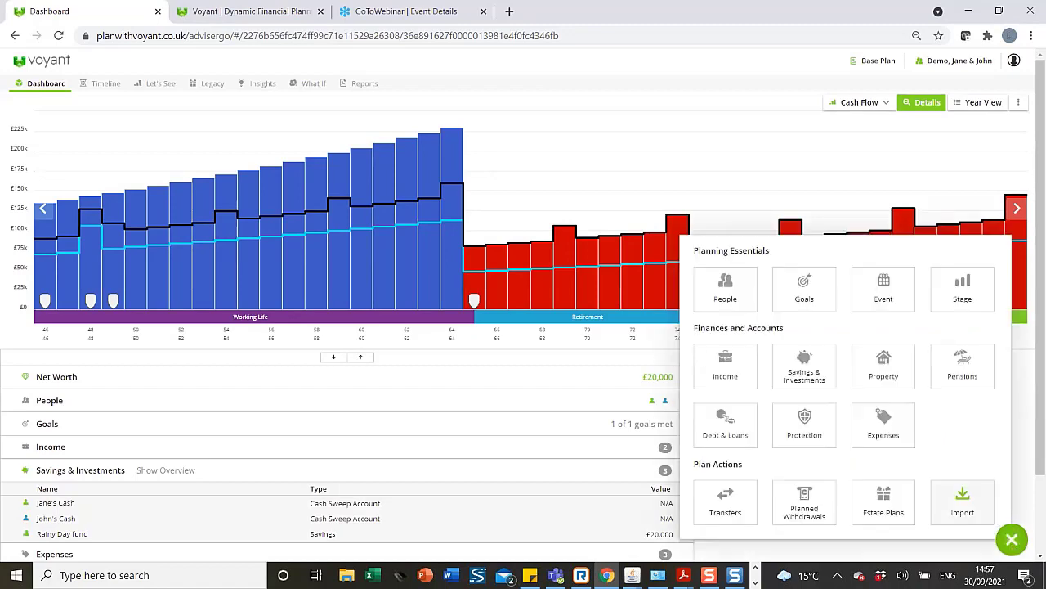
left_click(806, 378)
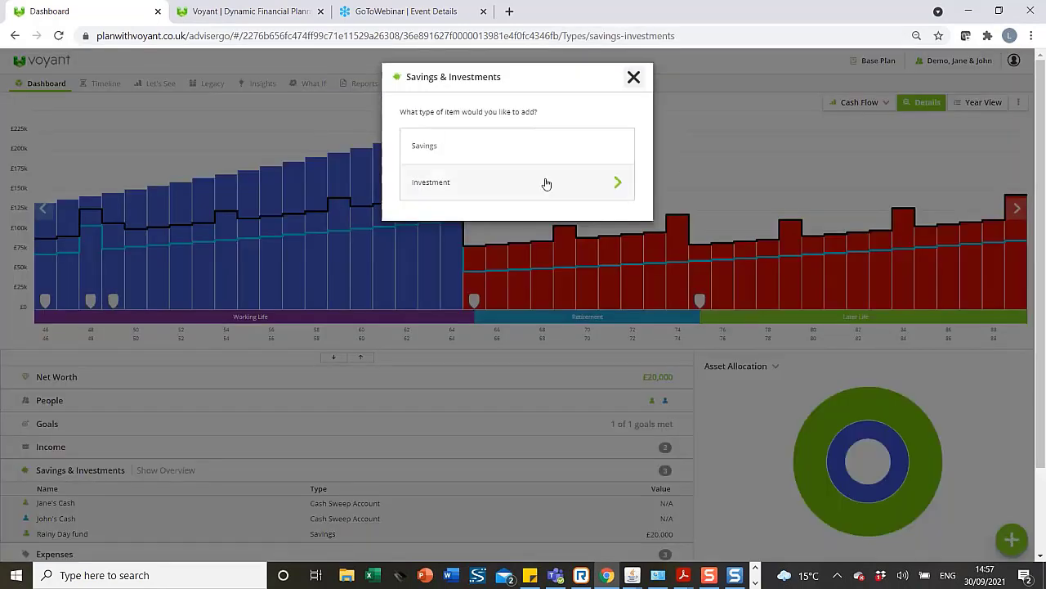
left_click(547, 183)
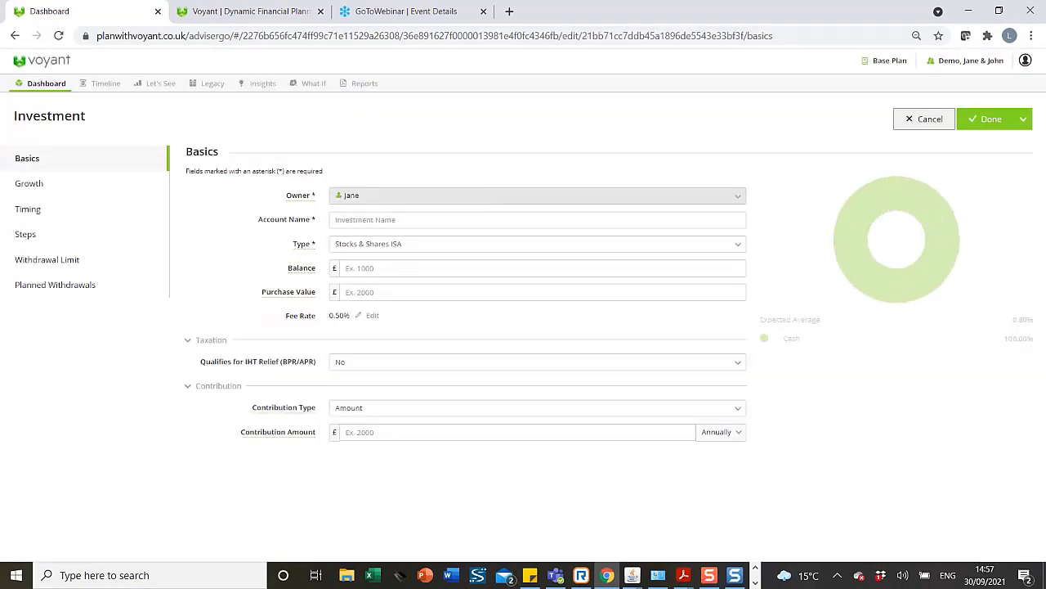
left_click(453, 221)
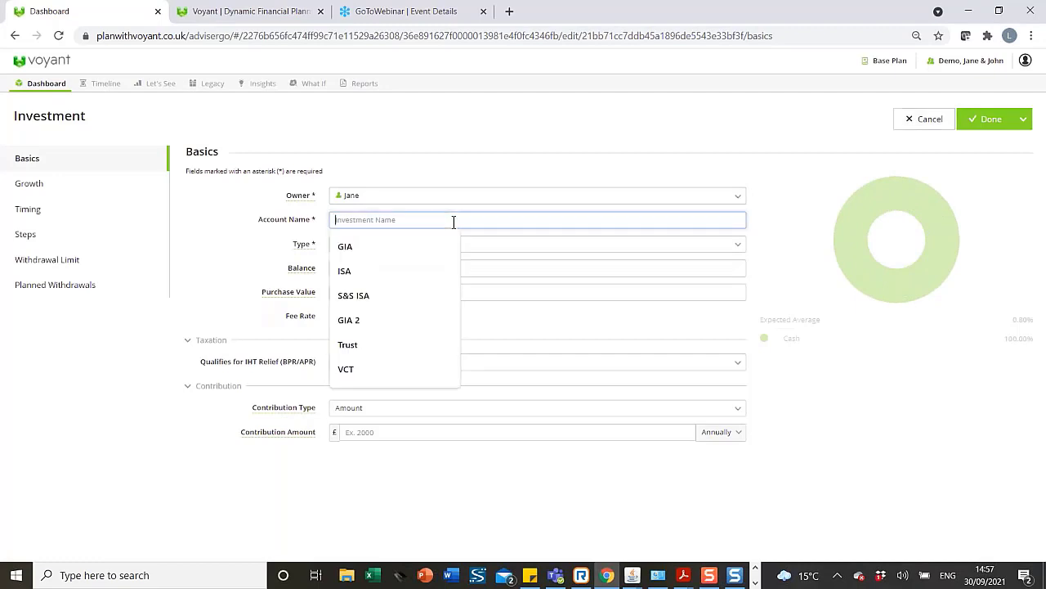
type("GIA")
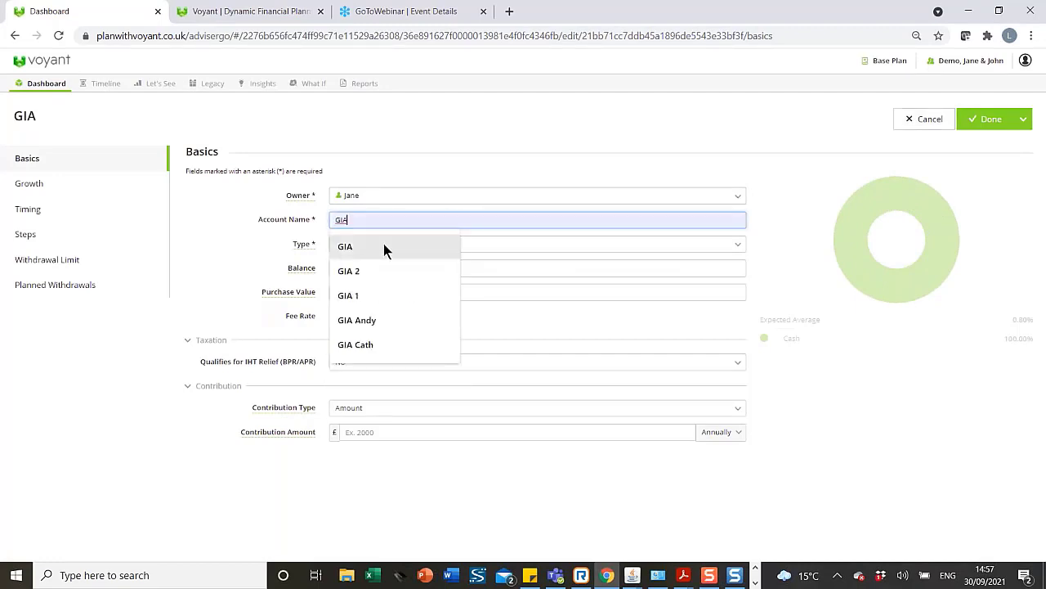
left_click(383, 246)
Step: Set the GIA's type to Unwrapped Investments and enter a balance of £100,000
left_click(718, 248)
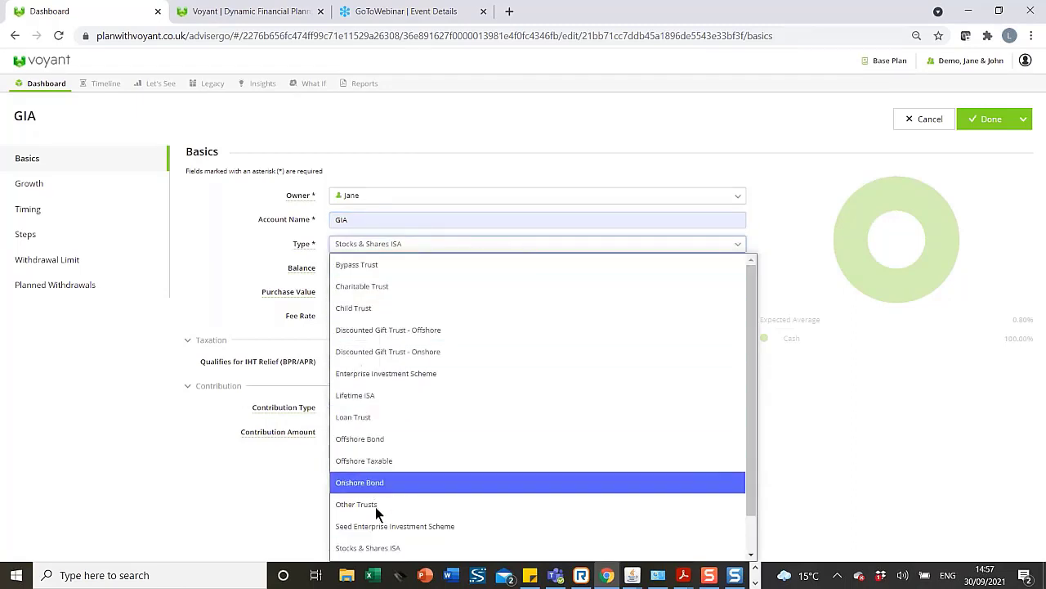
scroll(421, 531, "down", 1)
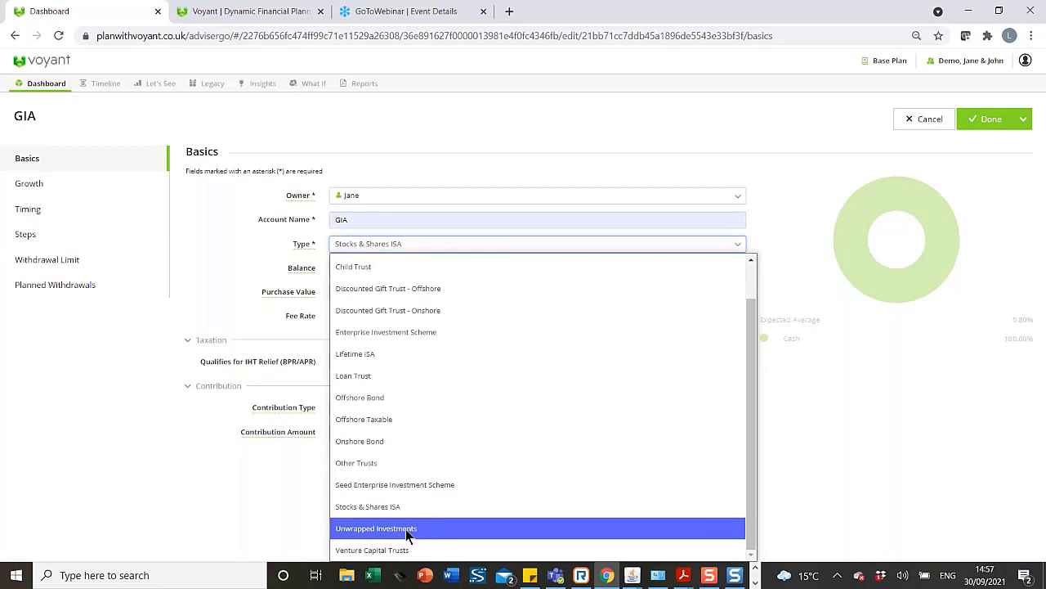
left_click(405, 529)
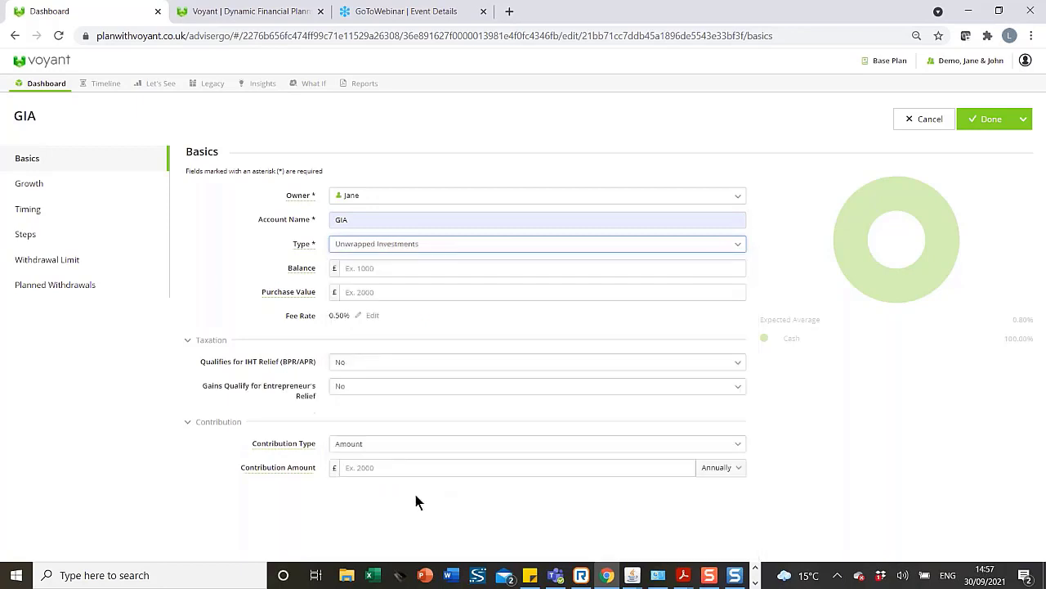
left_click(405, 262)
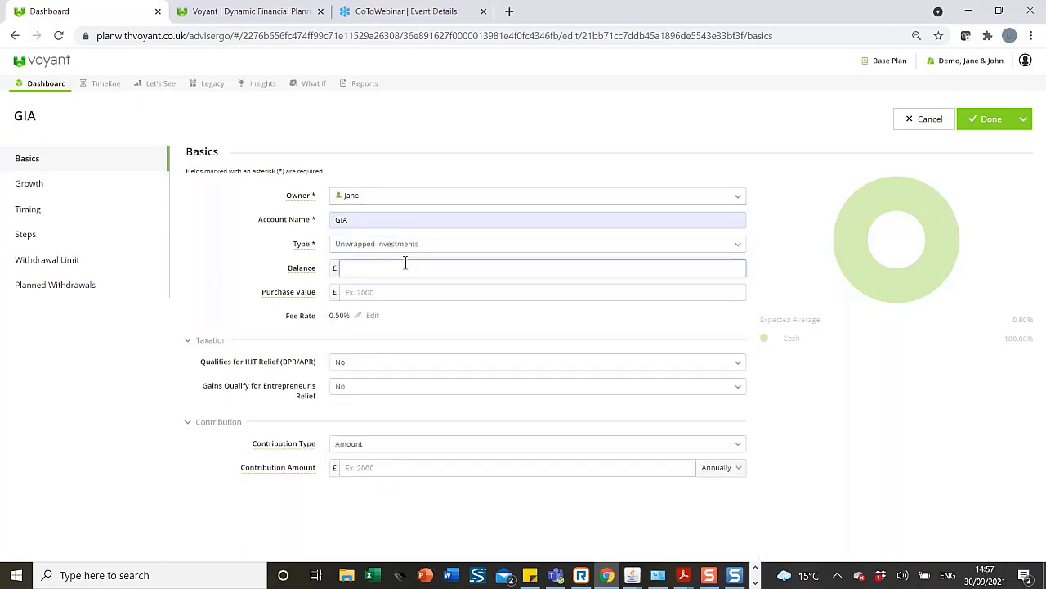
type("1000000")
Step: Consult the help on the purchase value and enter £80,000 as the GIA's purchase value
left_click(371, 292)
left_click(336, 262)
left_click(291, 296)
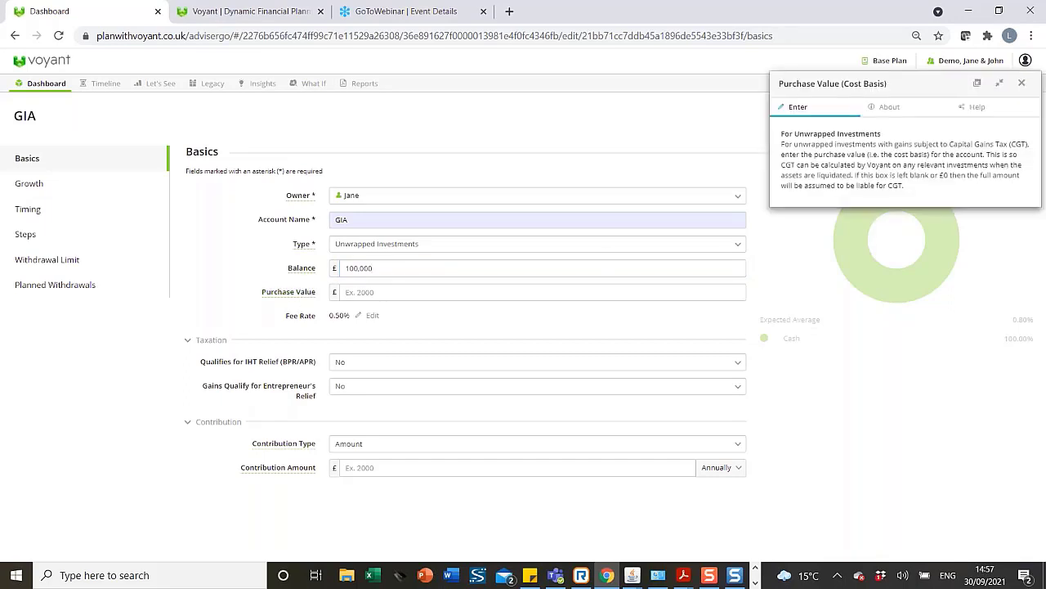
left_click(1021, 82)
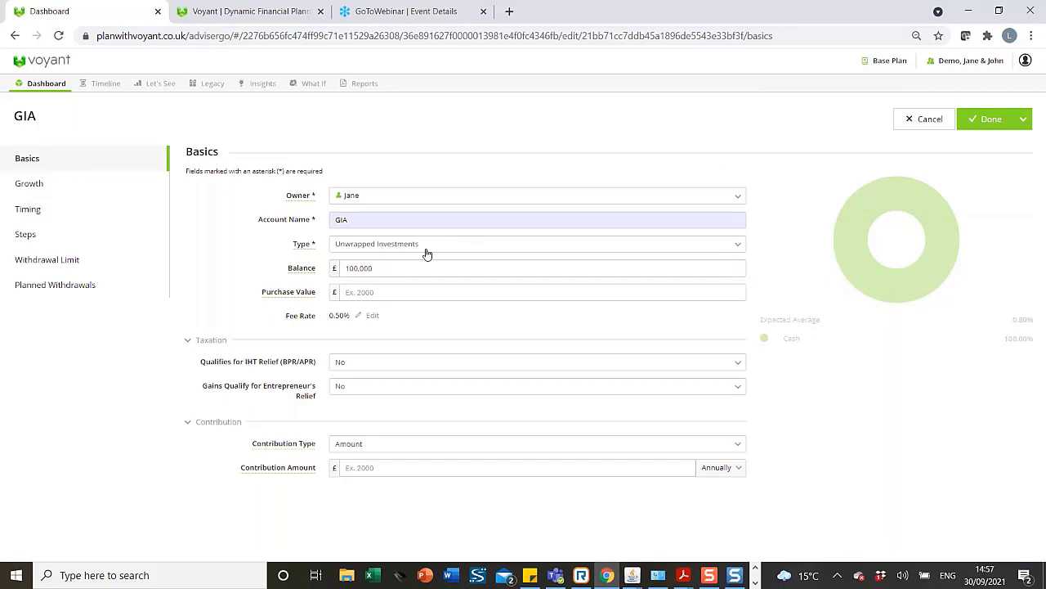
left_click(392, 292)
type("8")
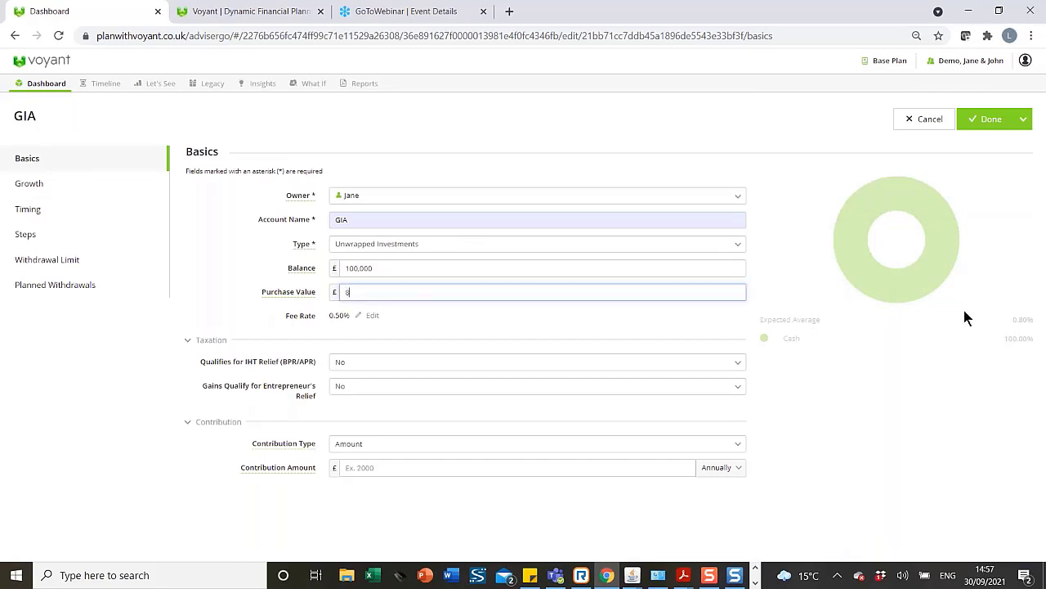
type("0,000")
Step: Keep the GIA's contribution type as Amount and set a contribution of £250 paid monthly
left_click(743, 446)
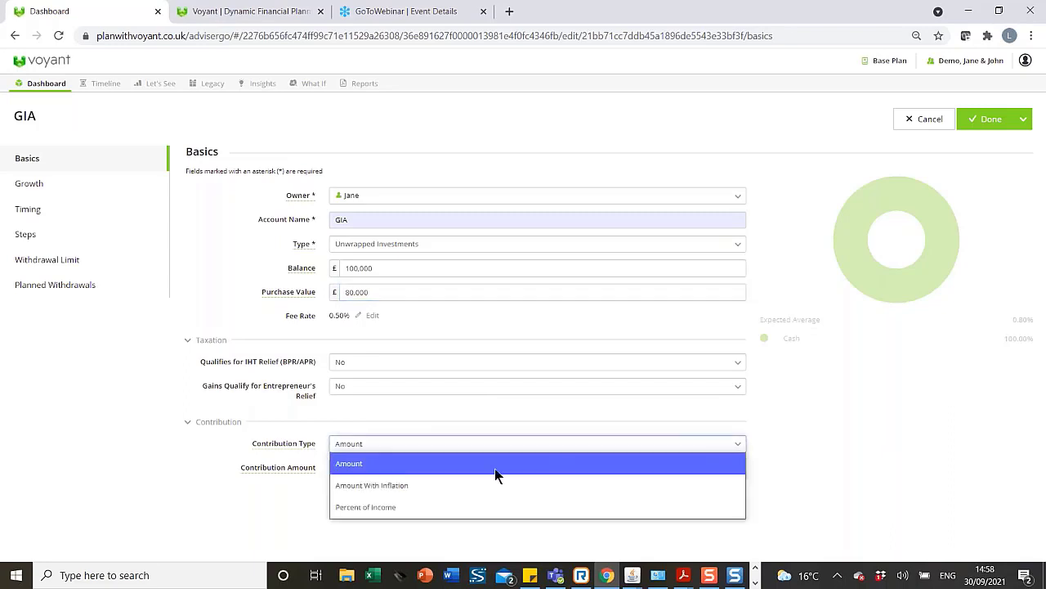
left_click(370, 448)
left_click(386, 467)
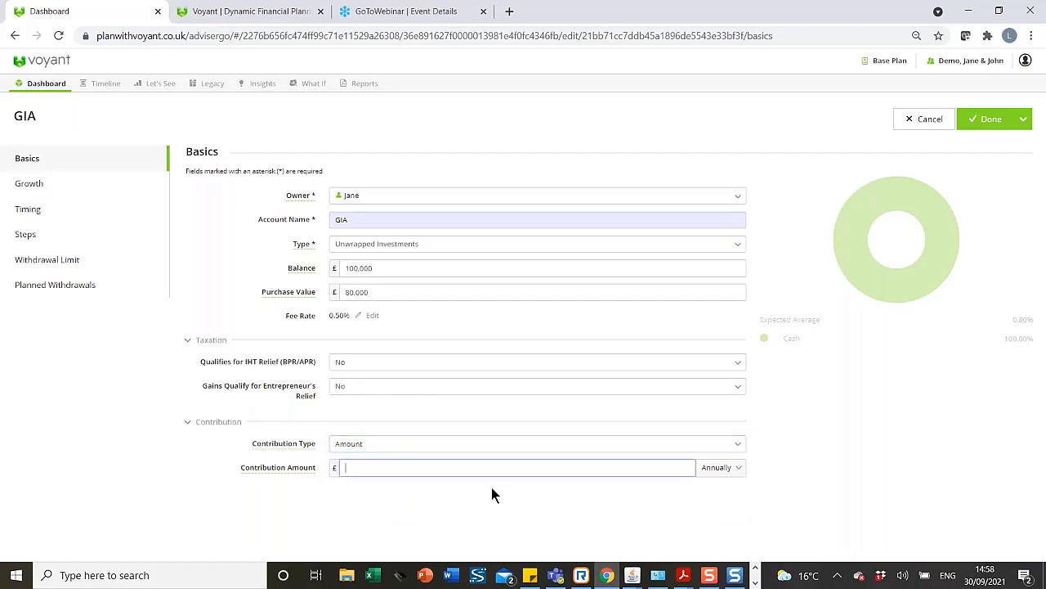
type("2")
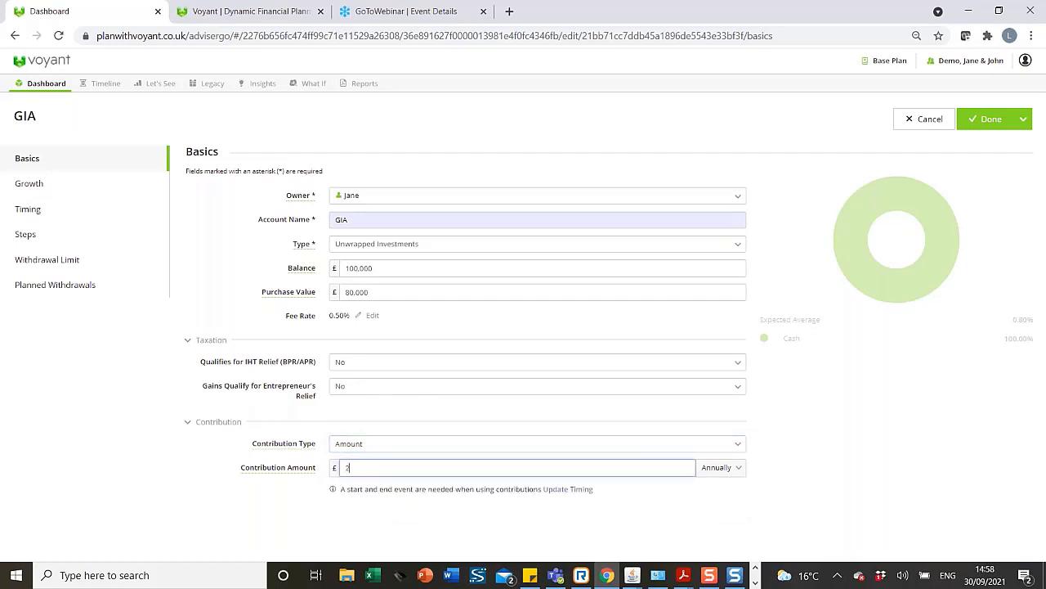
type("50")
left_click(739, 469)
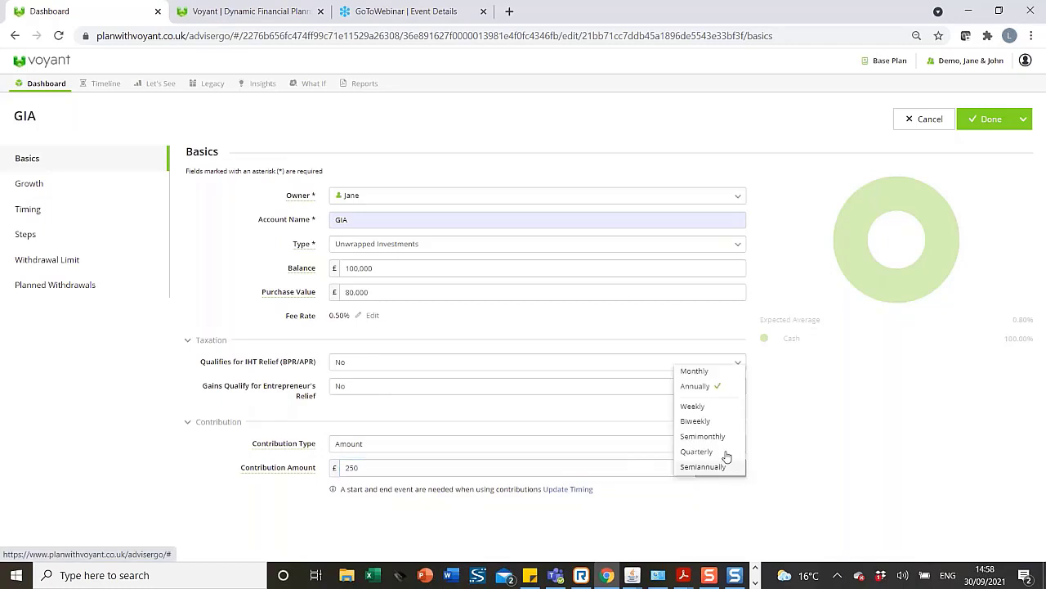
left_click(694, 370)
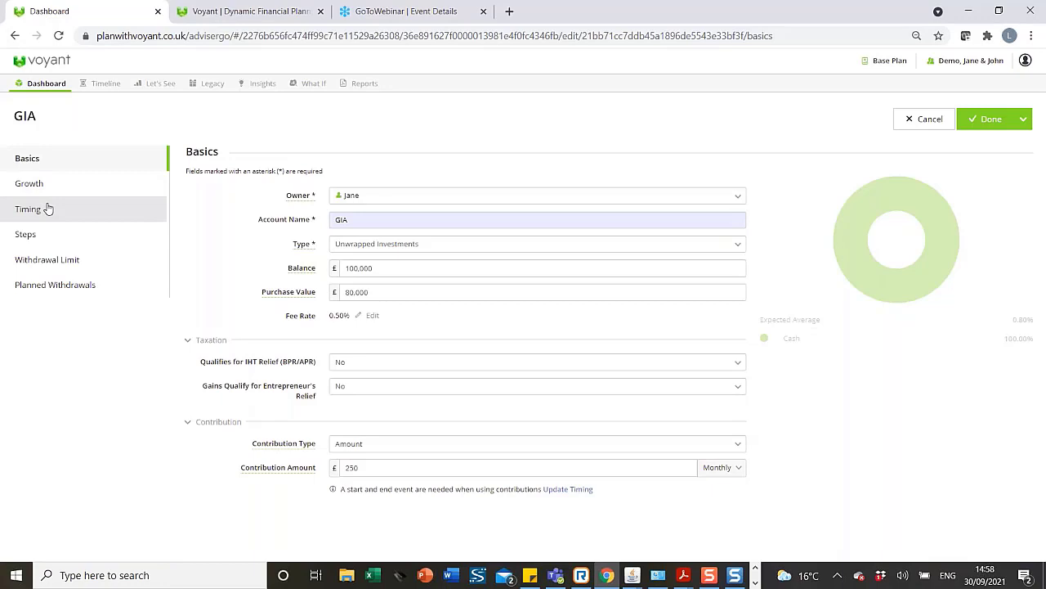
Step: Set the GIA contributions to start at Plan Start and end at the first client's Retirement event
left_click(578, 489)
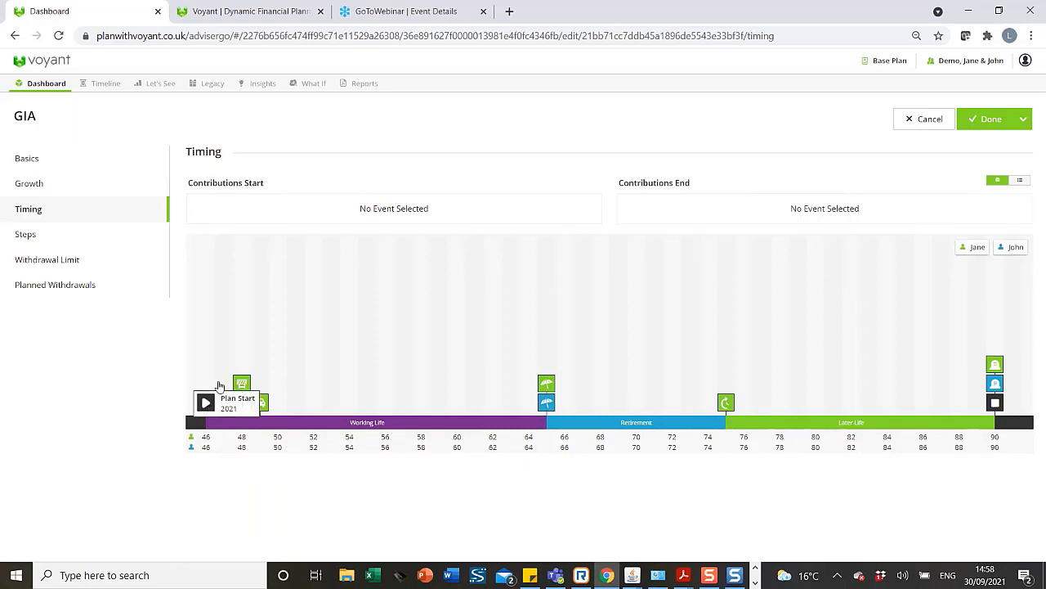
left_click_drag(220, 386, 240, 210)
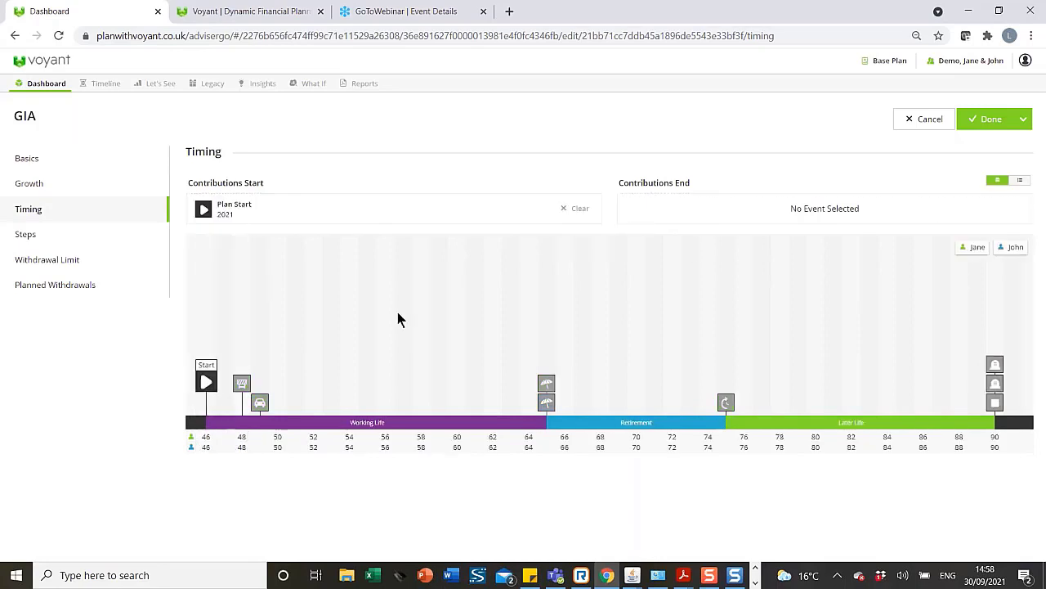
left_click_drag(546, 387, 671, 217)
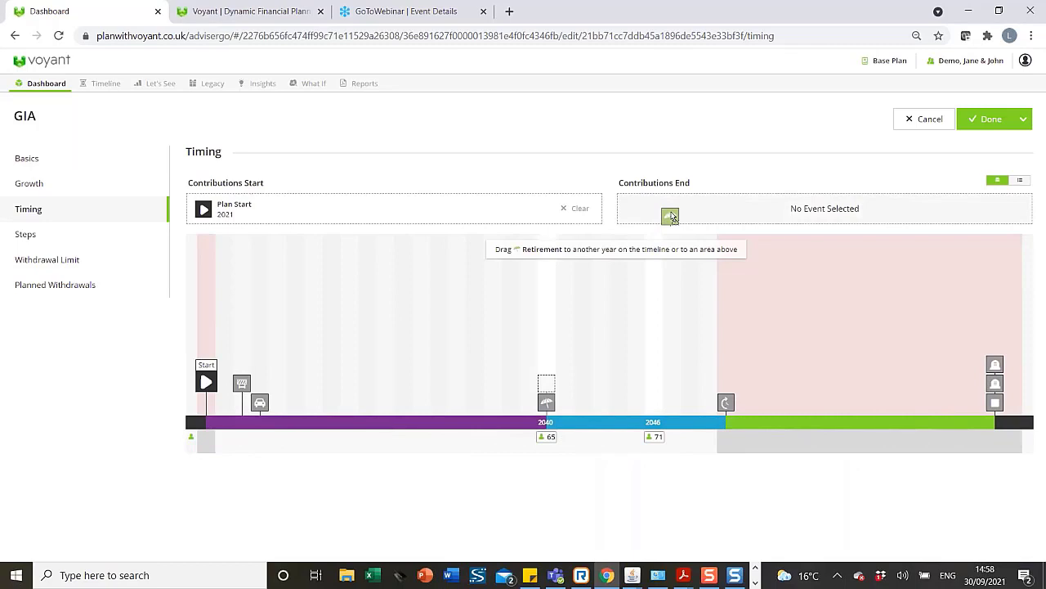
Step: Assign the first client's Retirement event as the end of the GIA contributions and save the GIA
left_click_drag(670, 216, 760, 201)
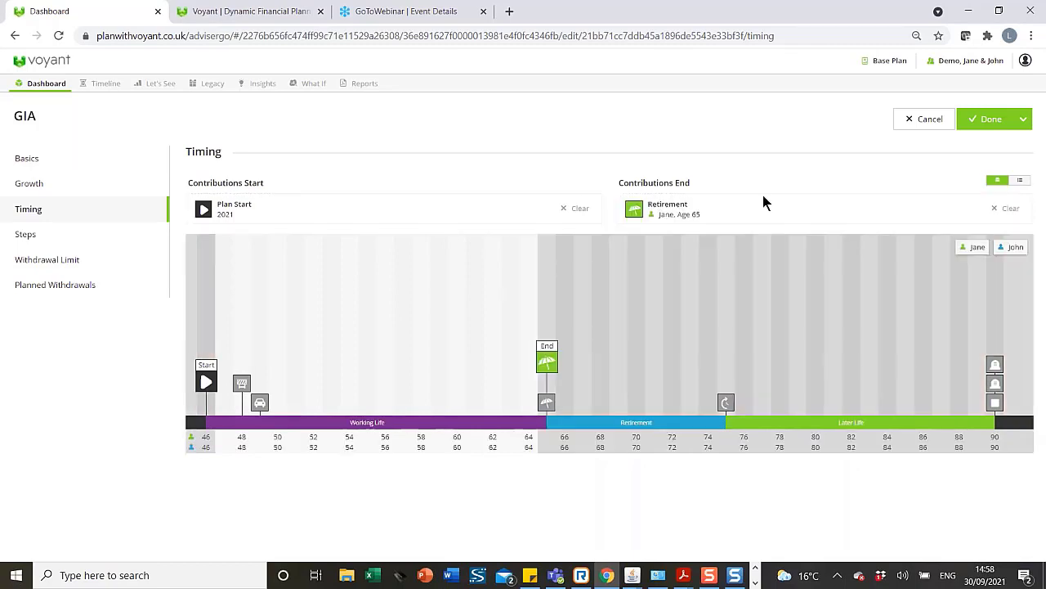
left_click(973, 121)
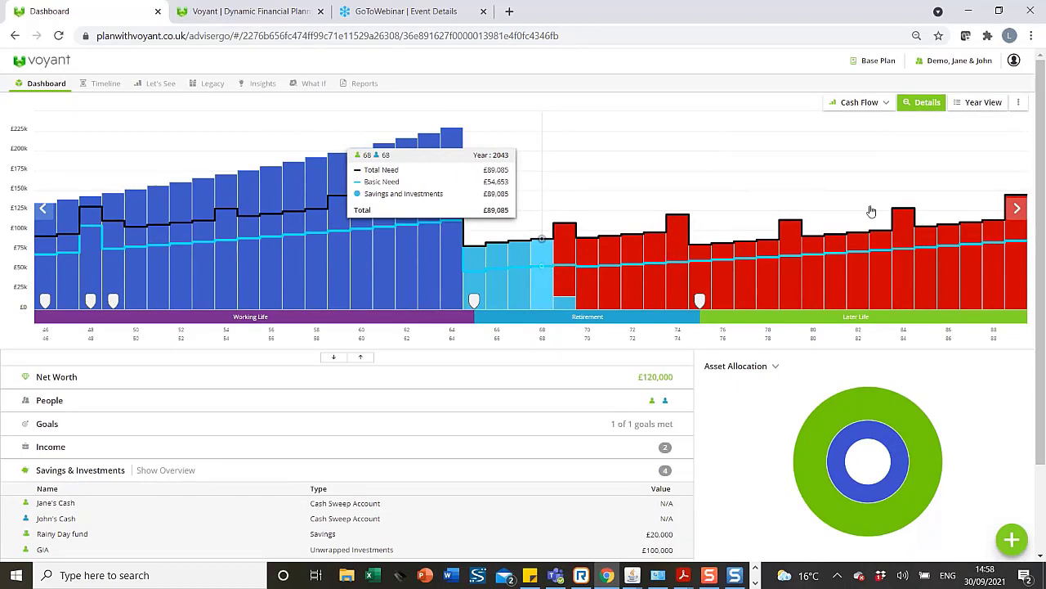
Step: Examine the GIA's balance, growth and contribution breakdown among the 2021 investments in the year view, and return to the dashboard chart
left_click(976, 106)
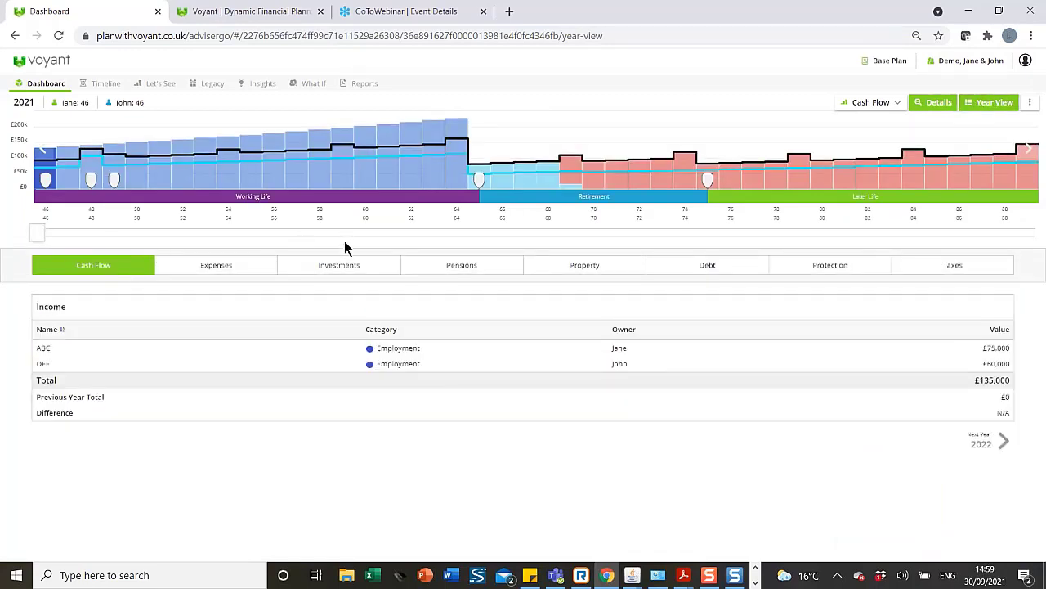
left_click(346, 266)
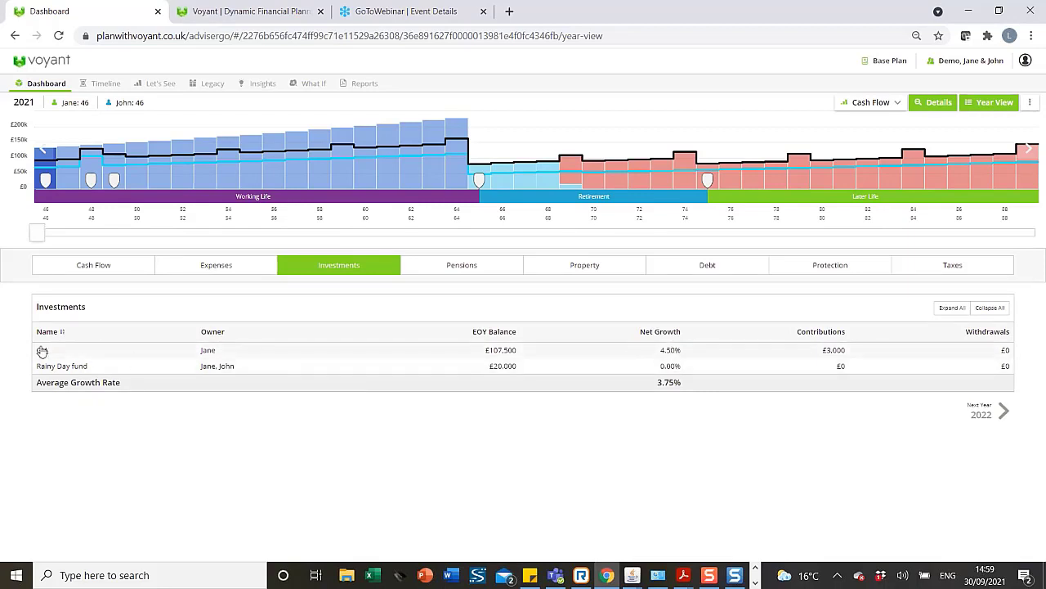
left_click(597, 352)
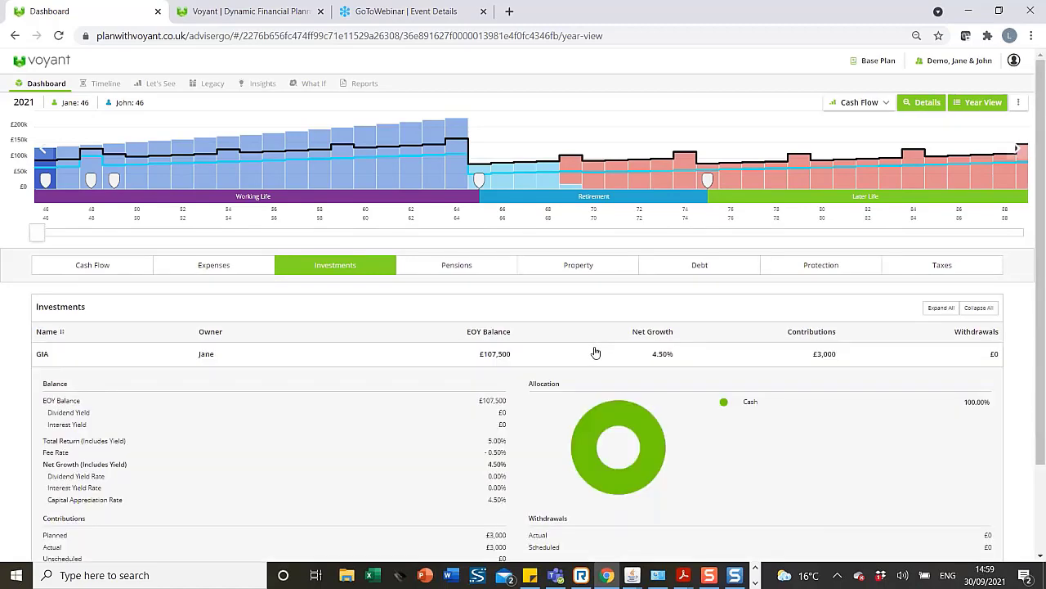
scroll(596, 351, "down", 3)
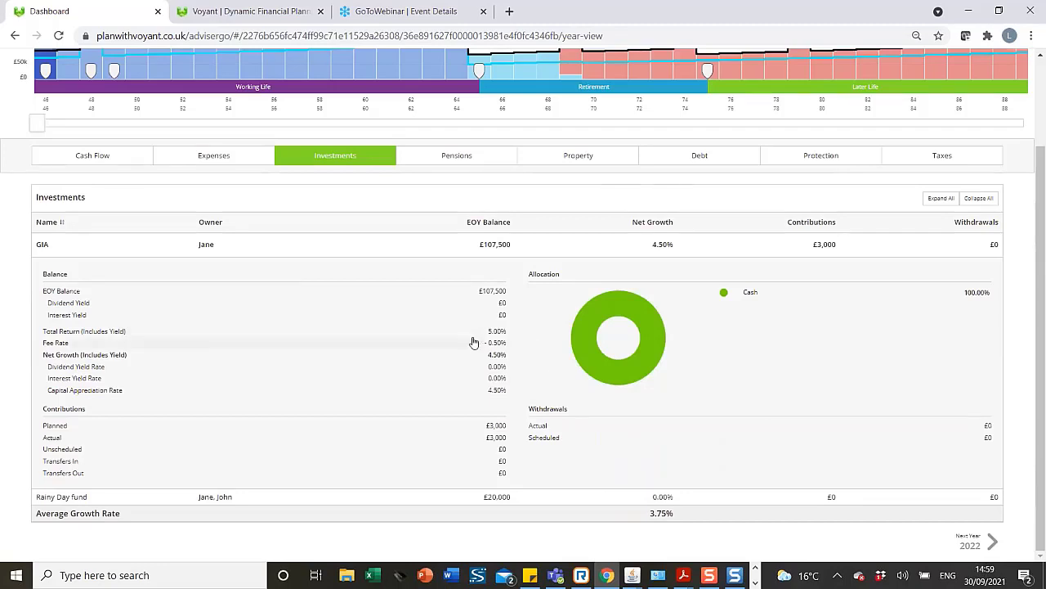
left_click(609, 244)
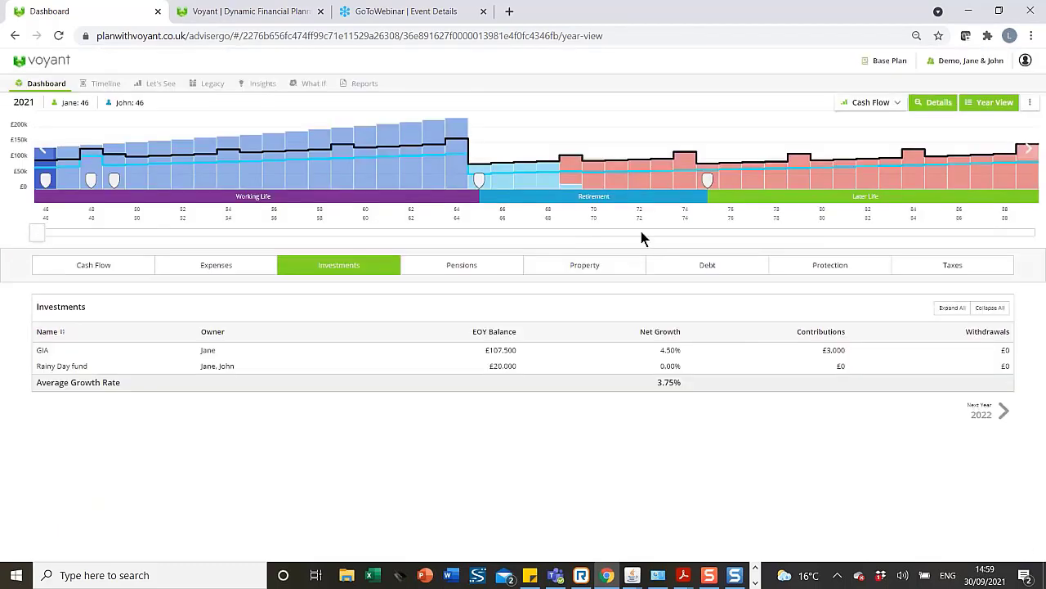
left_click(992, 111)
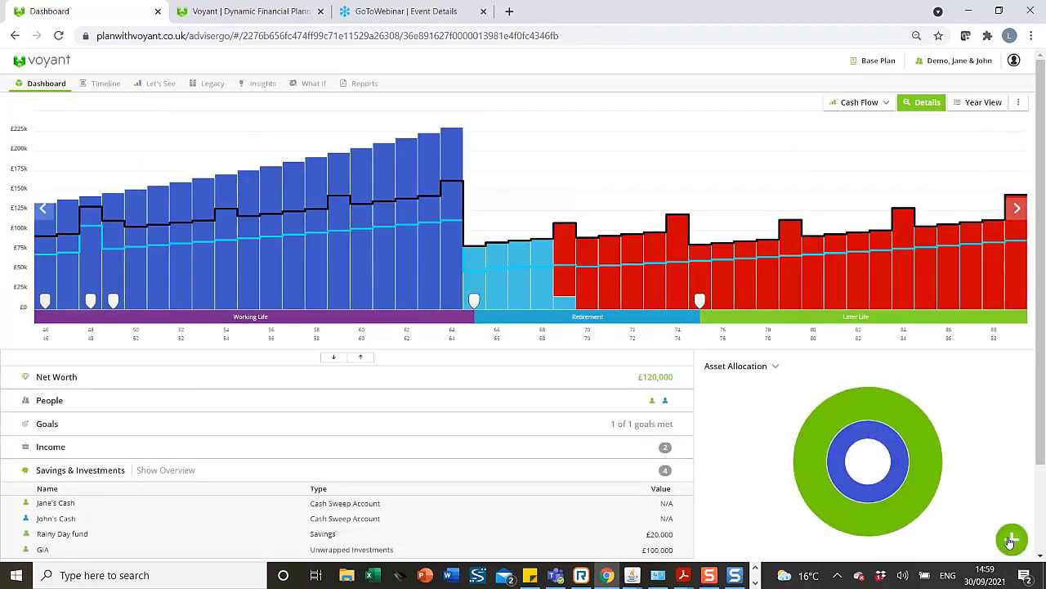
Step: Add a Money Purchase pension for the first client, named PP plus the client's first name, with a balance of £200,000
left_click(1011, 541)
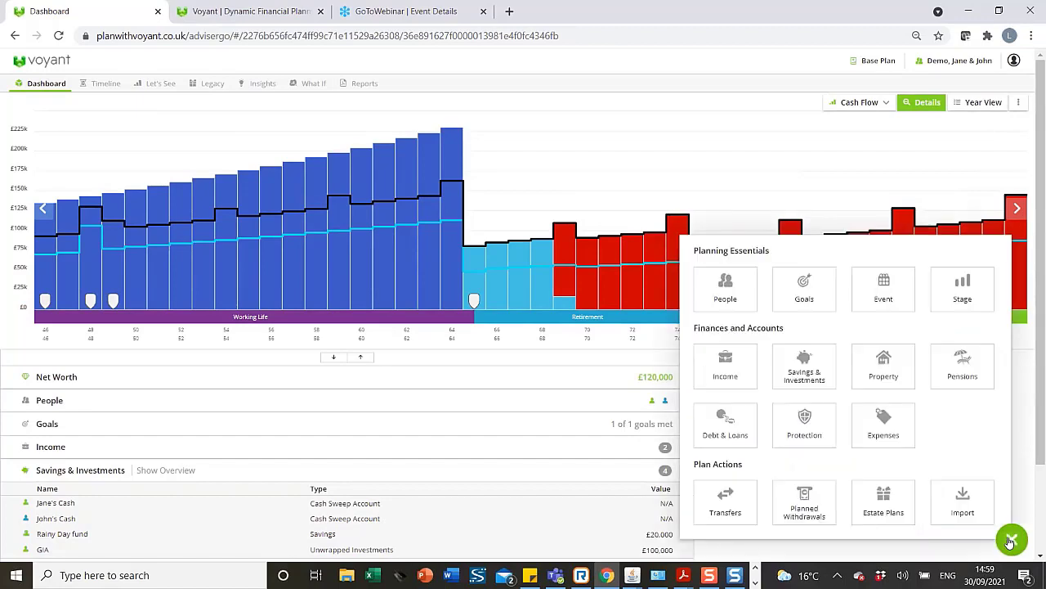
left_click(963, 363)
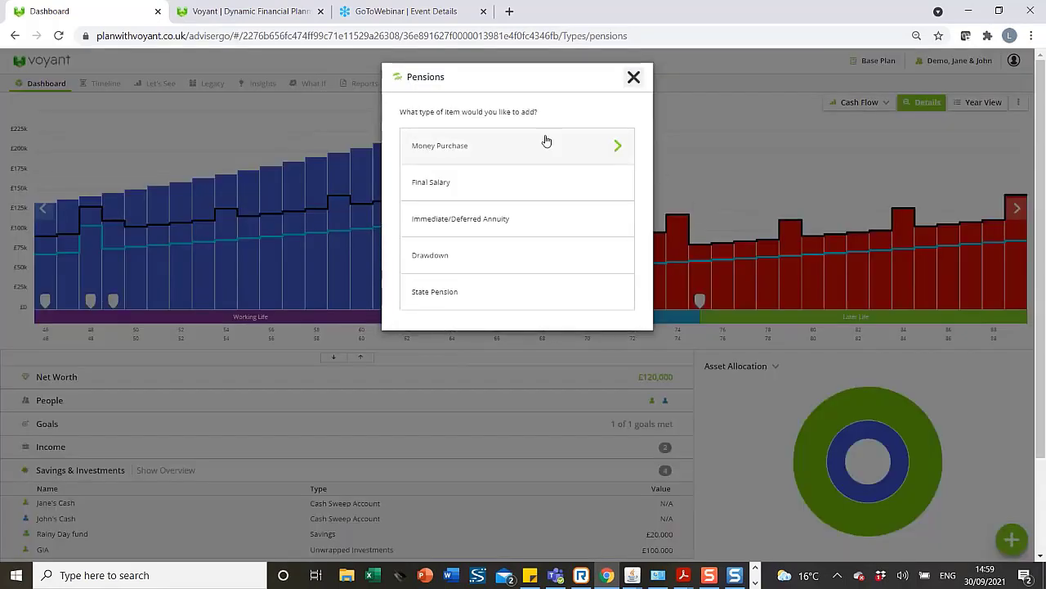
left_click(546, 145)
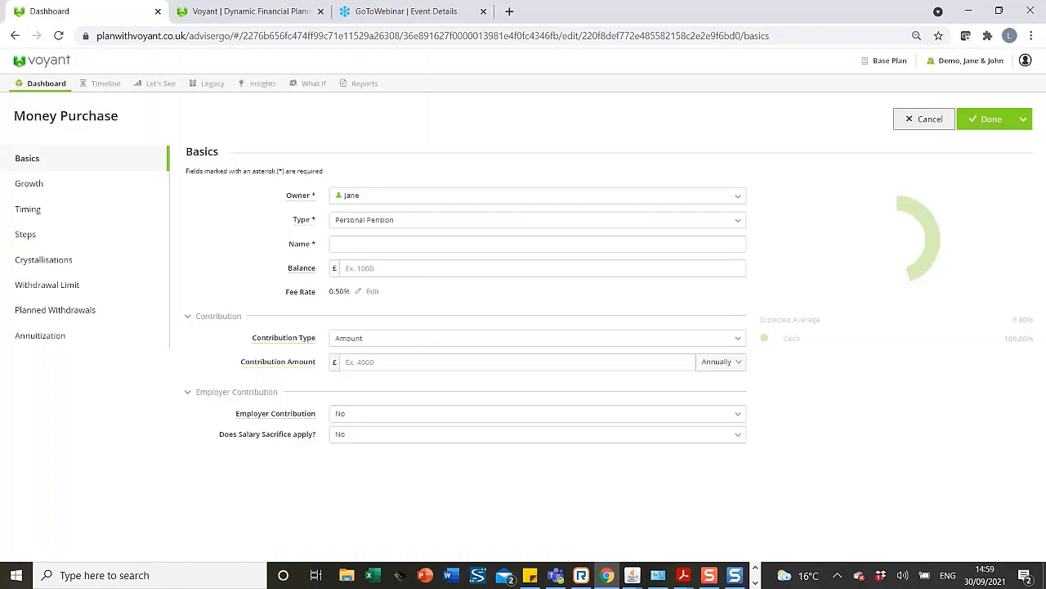
left_click(389, 242)
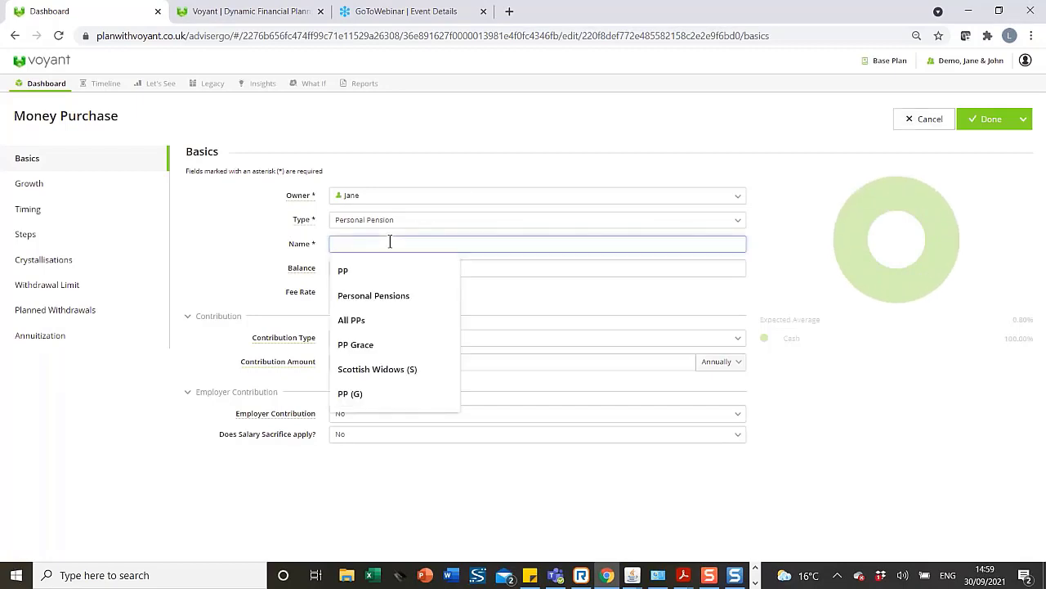
type("PP Jane")
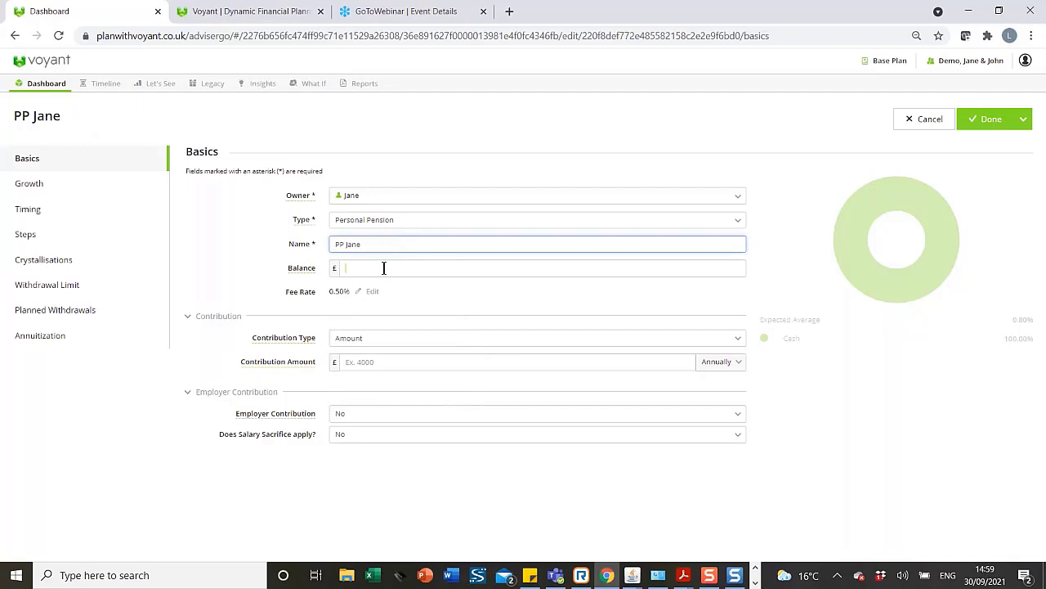
left_click(383, 267)
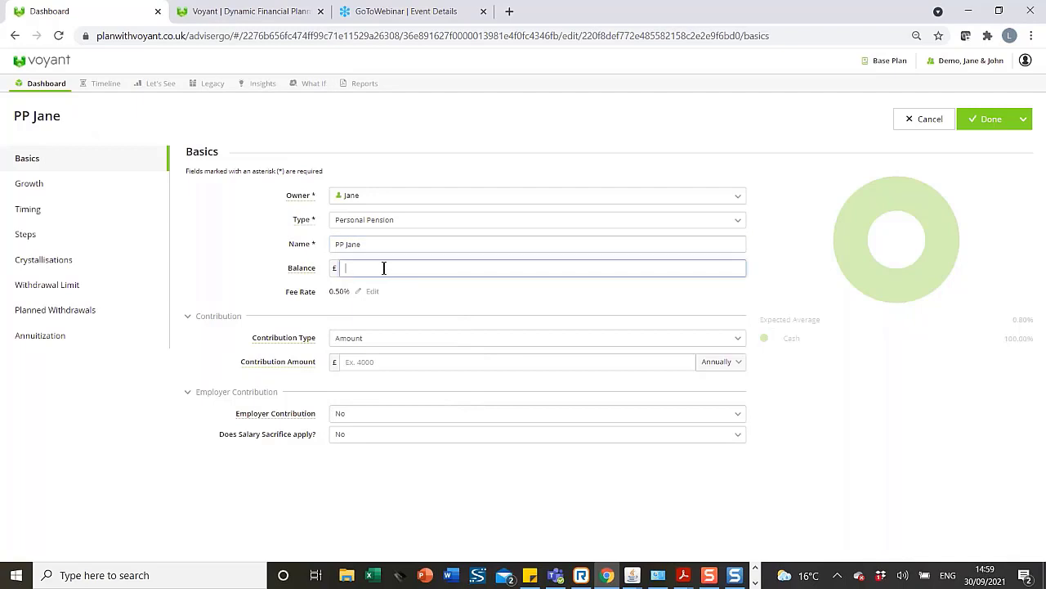
type("200,000")
Step: Set the first client's pension contribution type to Percent of Income at 5% of salary
left_click(733, 339)
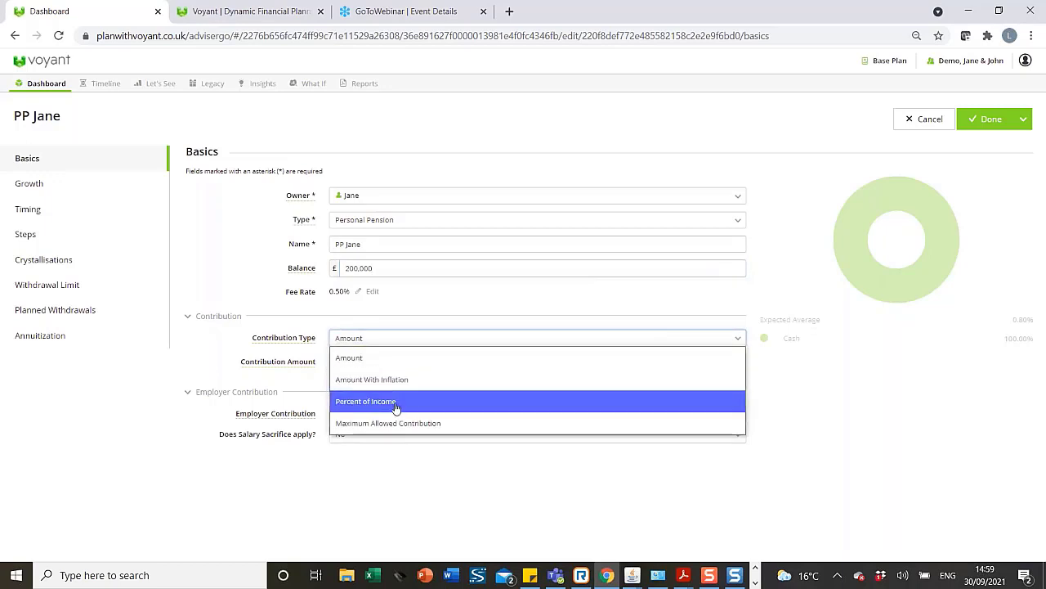
left_click(393, 402)
left_click(359, 362)
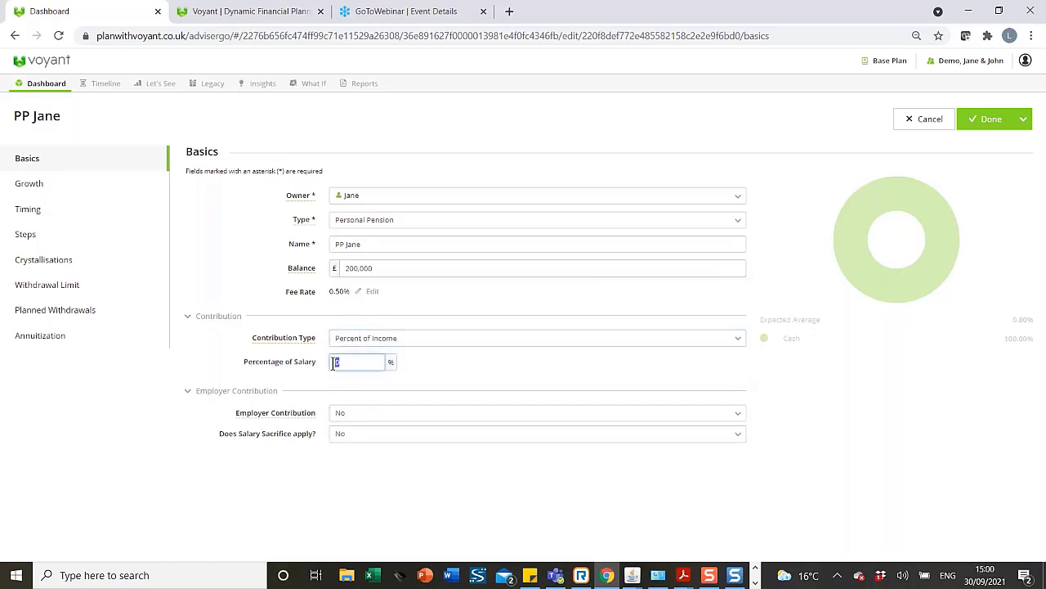
type("5")
Step: Enable a Matching employer contribution on the first client's pension, save it and start another Money Purchase pension
left_click(741, 416)
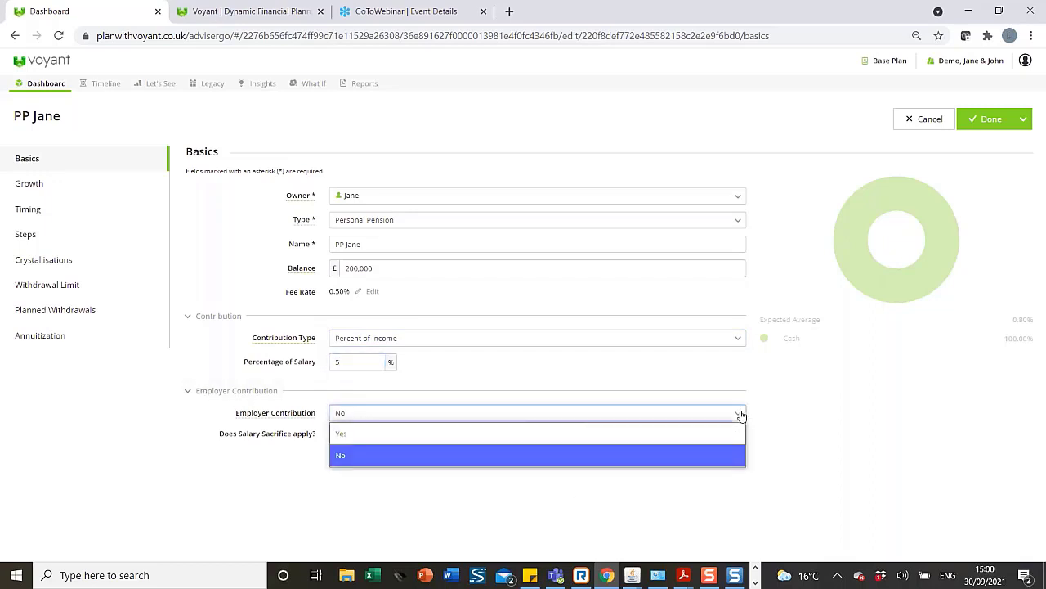
left_click(522, 442)
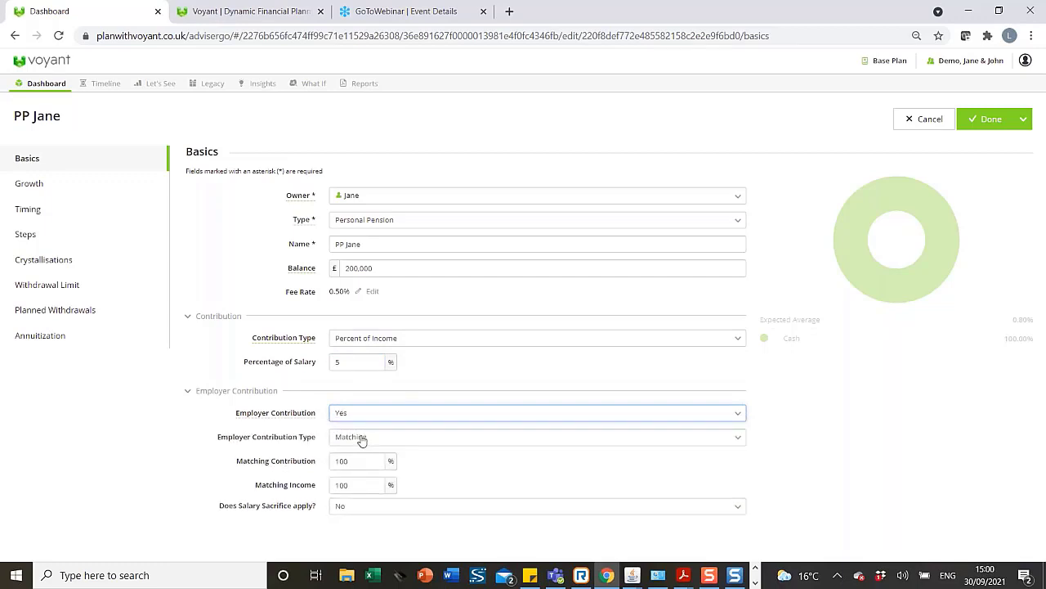
left_click(738, 440)
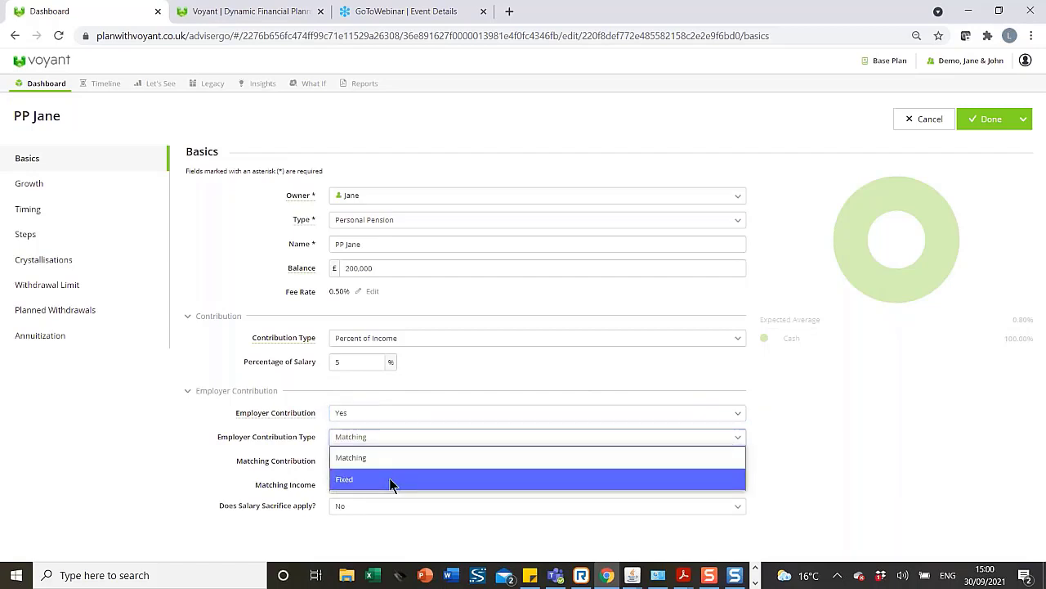
left_click(371, 458)
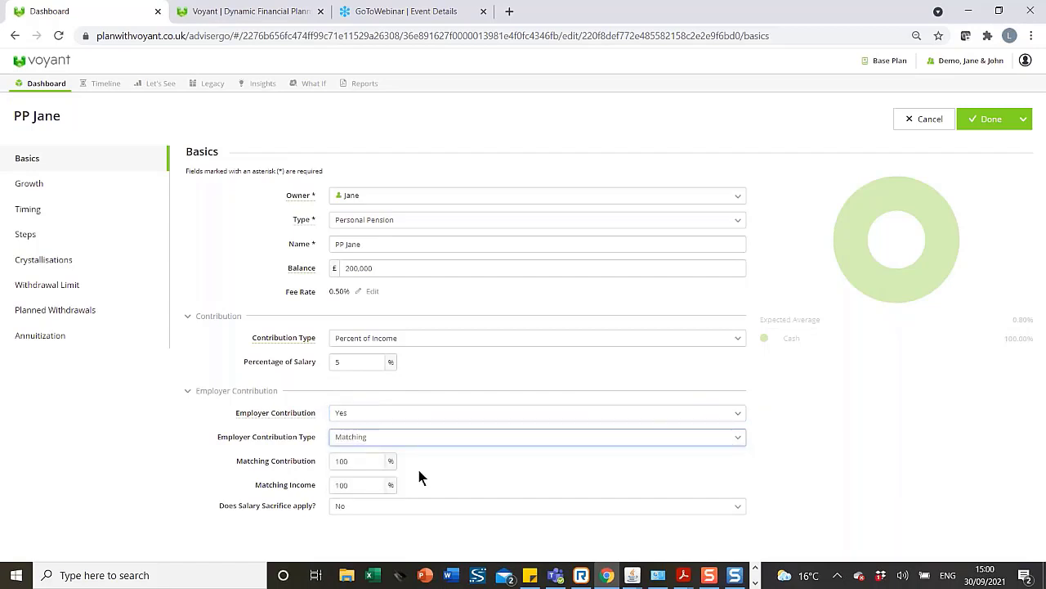
left_click(1022, 119)
left_click(995, 145)
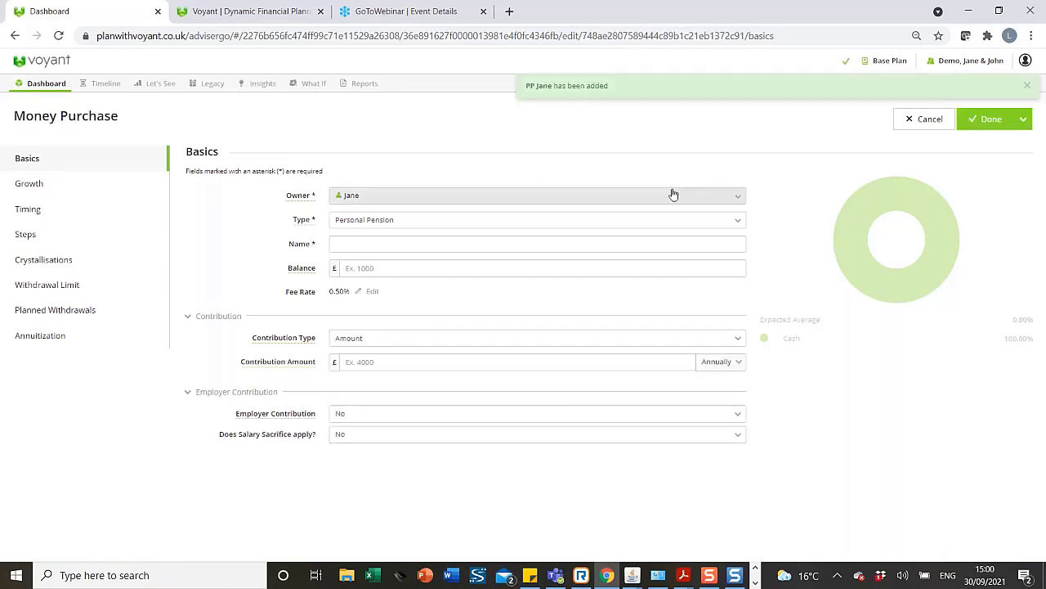
Step: Make the second client the new pension's owner, name it PP plus the client's first name, and enter a balance of £300,000
left_click(740, 196)
left_click(405, 229)
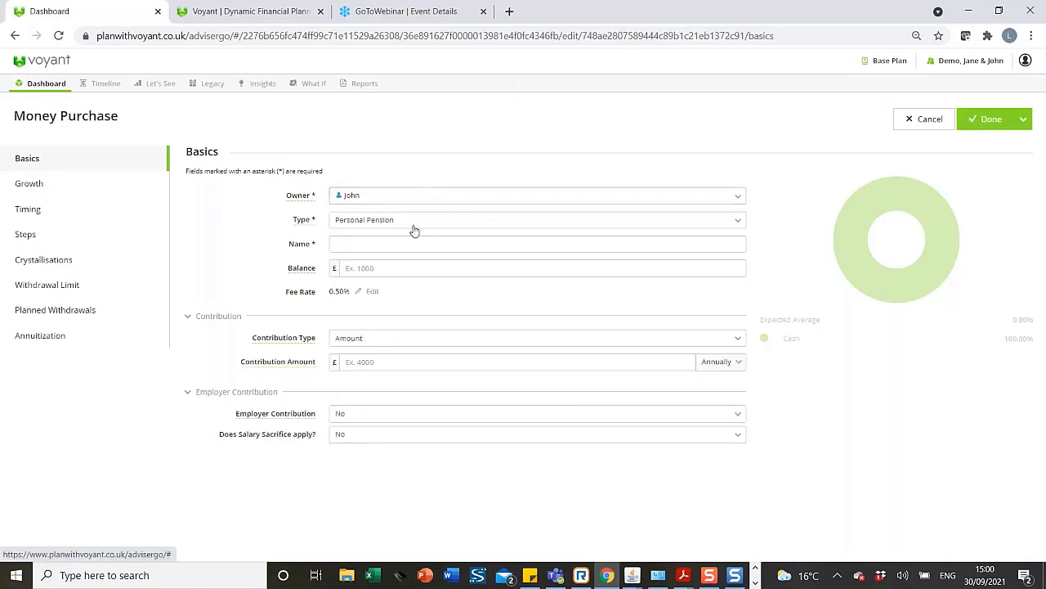
left_click(379, 244)
type("P")
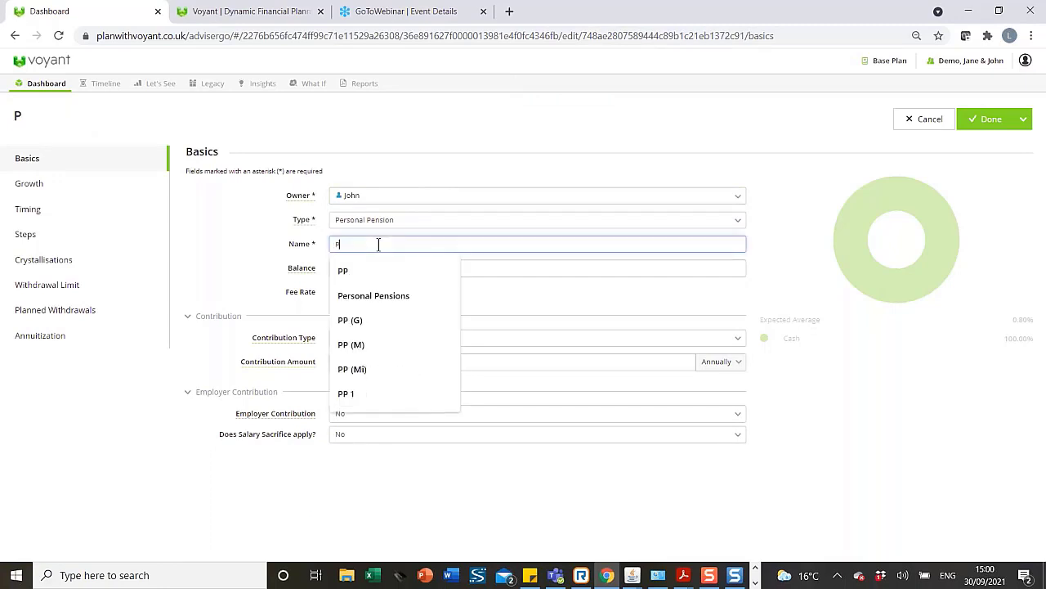
type("P John")
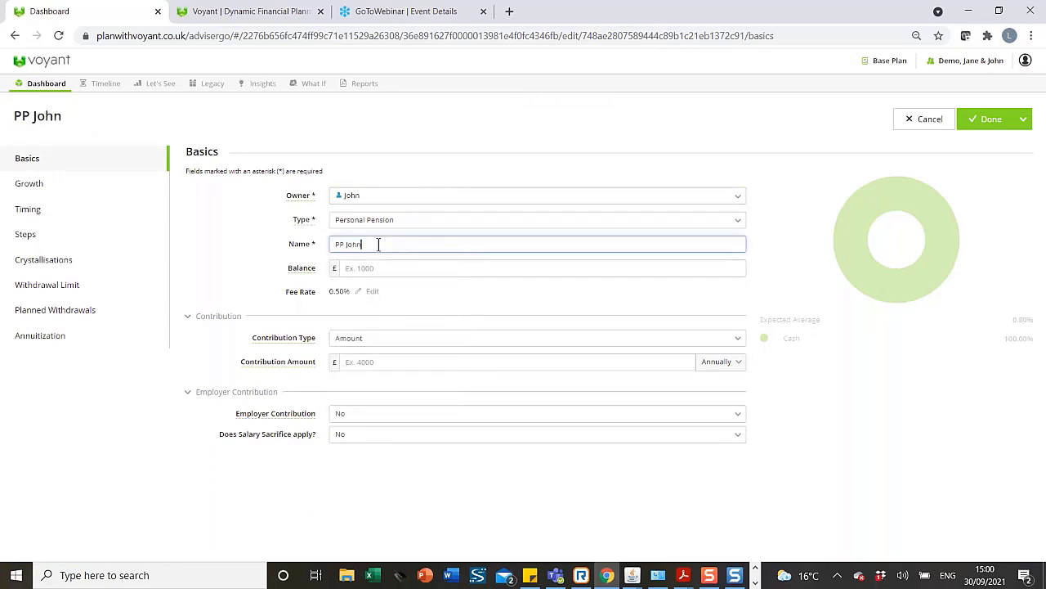
left_click(373, 269)
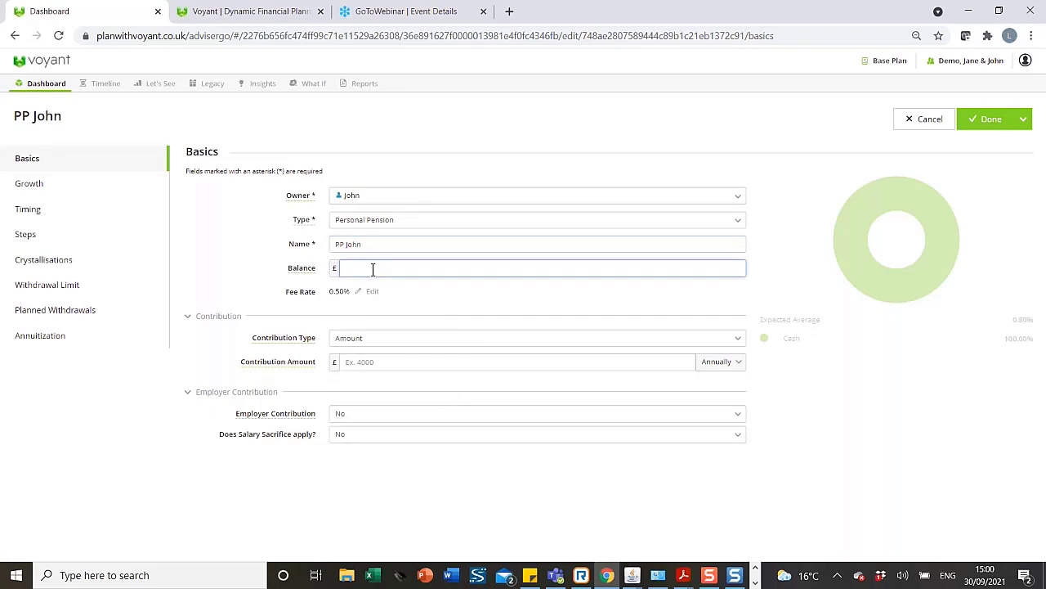
type("300,000")
Step: Set the second client's pension contribution to Percent of Income at 4% of salary and enable the employer contribution
left_click(493, 361)
left_click(731, 340)
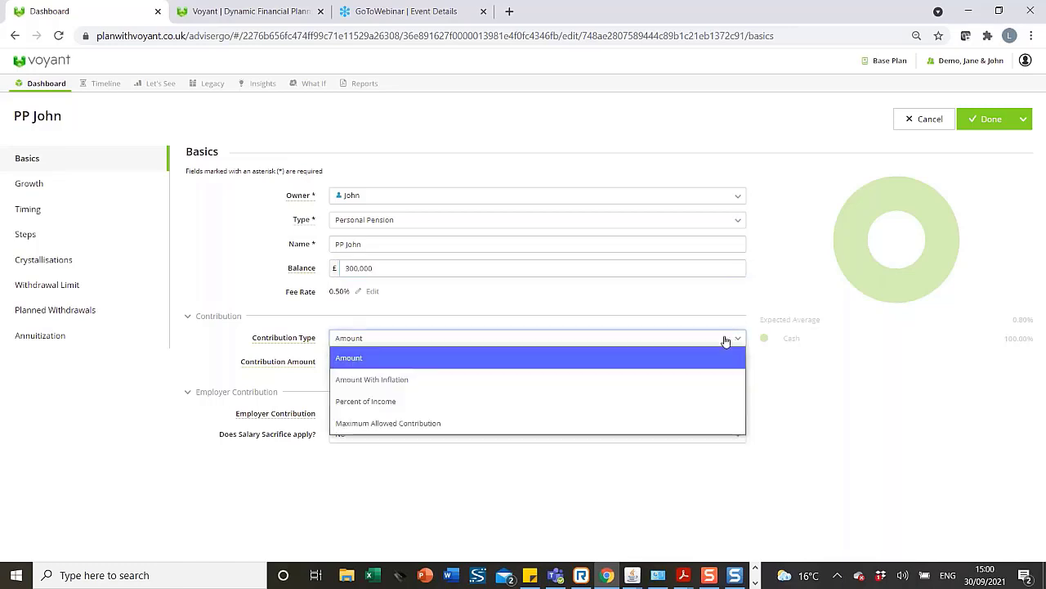
left_click(395, 402)
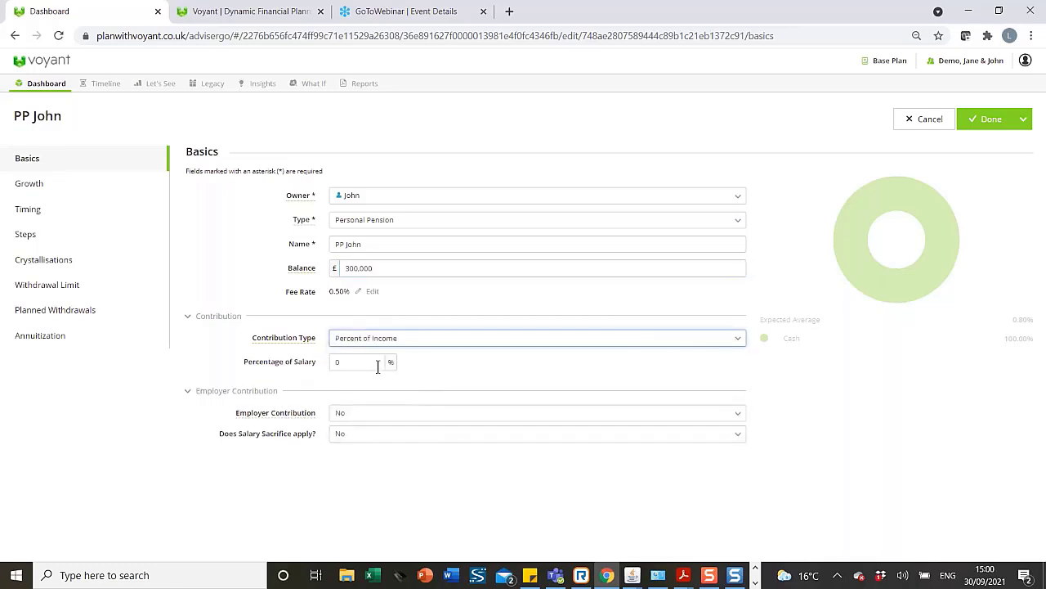
left_click(358, 367)
type("4")
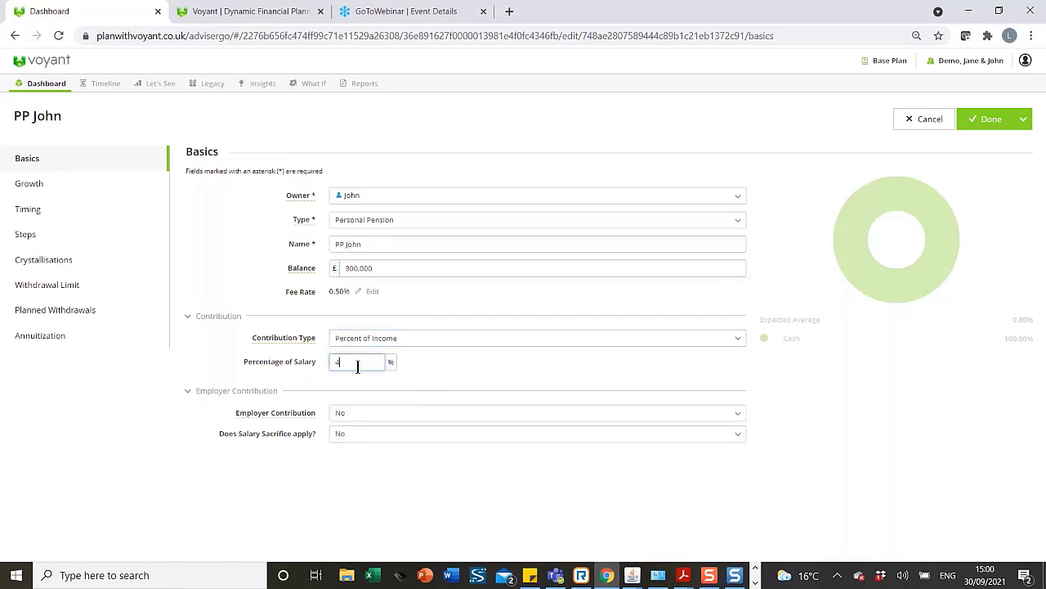
left_click(516, 412)
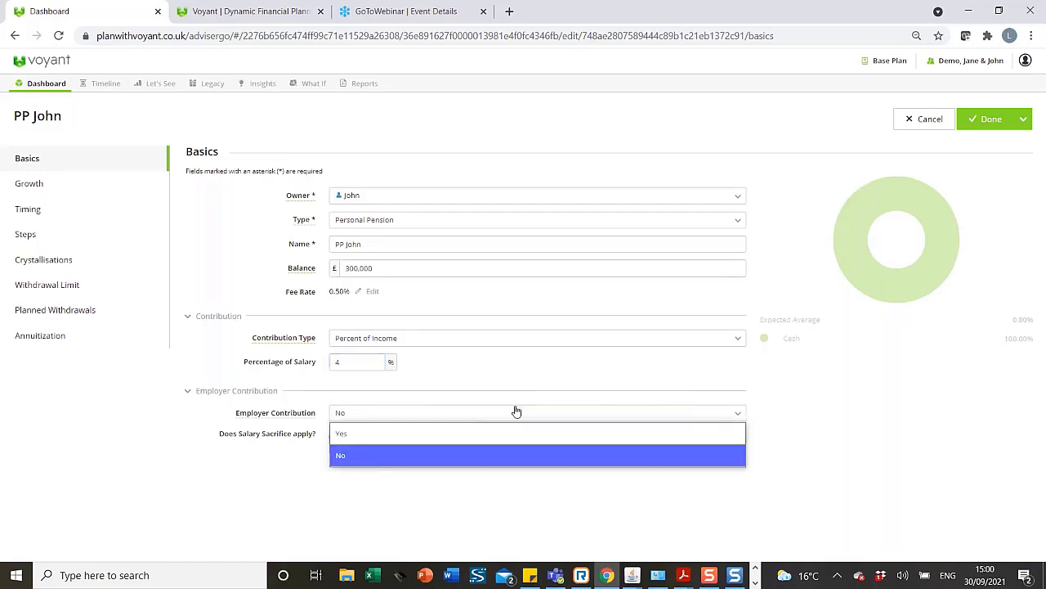
left_click(341, 434)
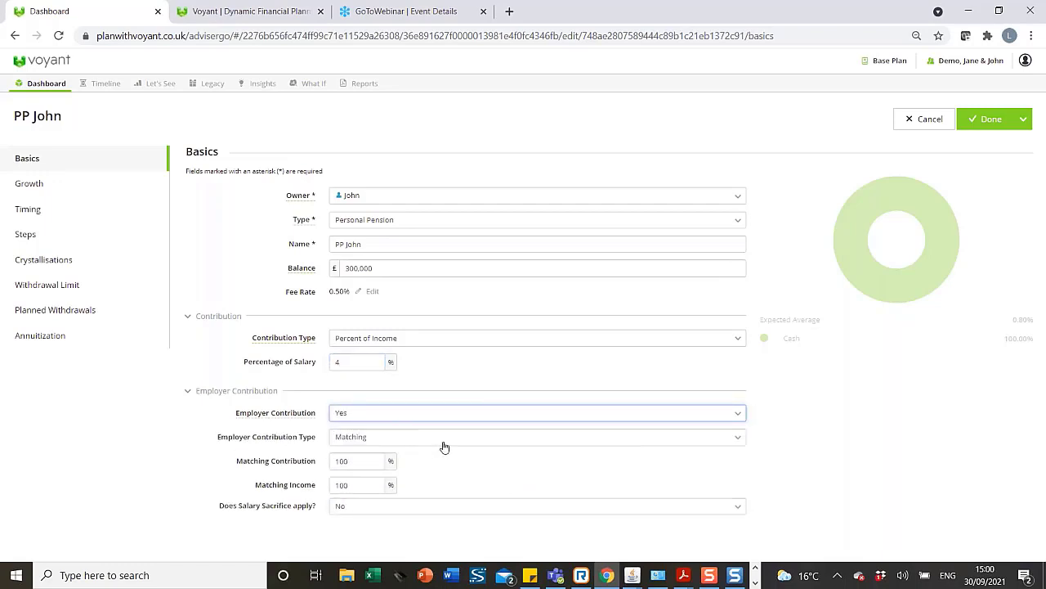
Step: Check the second client's pension contribution timing and growth rate, and save the pension to the plan
left_click(24, 210)
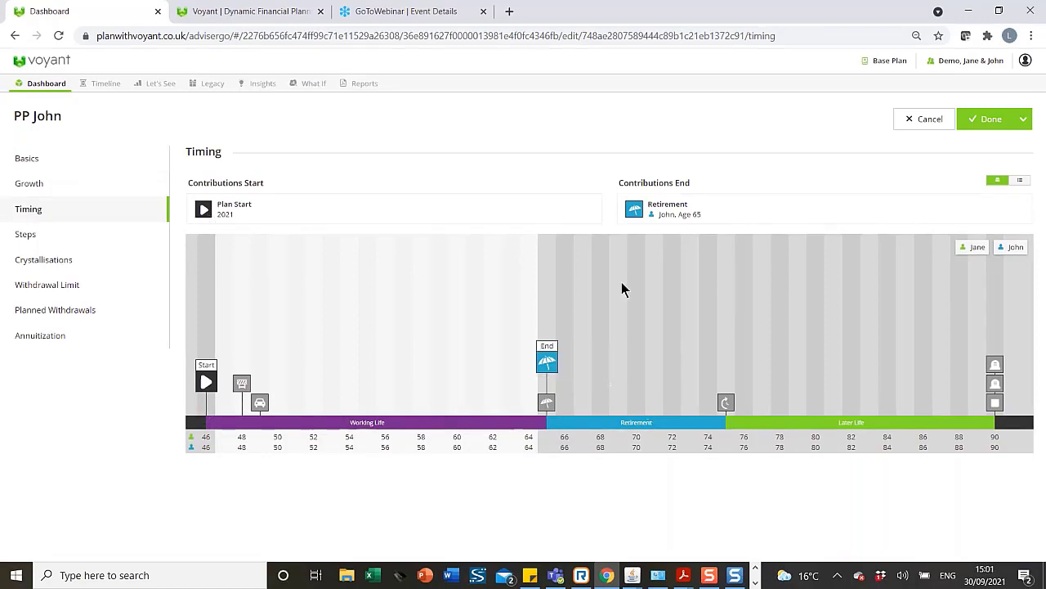
left_click(47, 187)
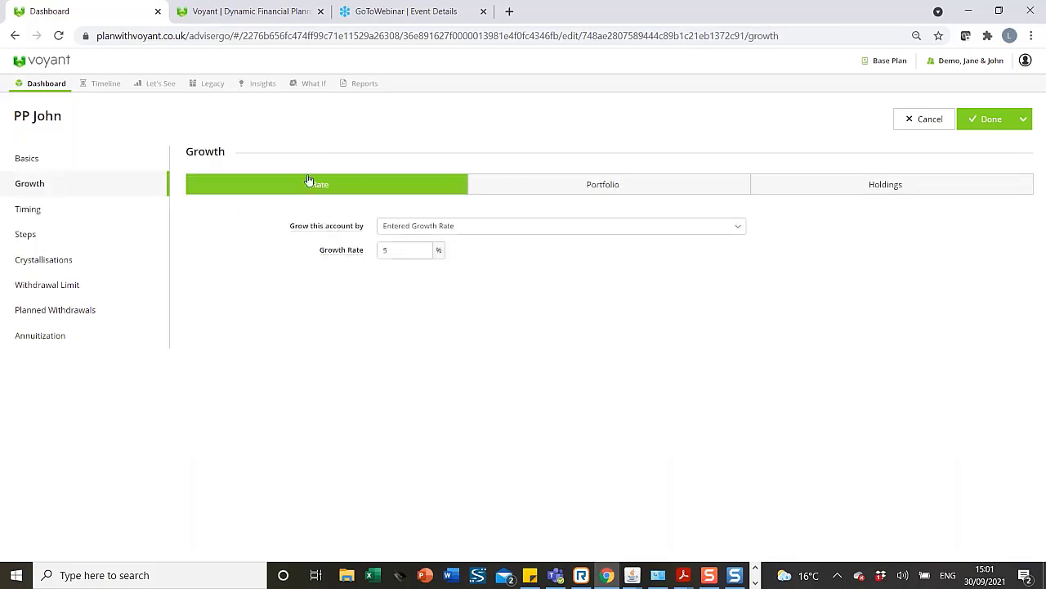
double_click(392, 253)
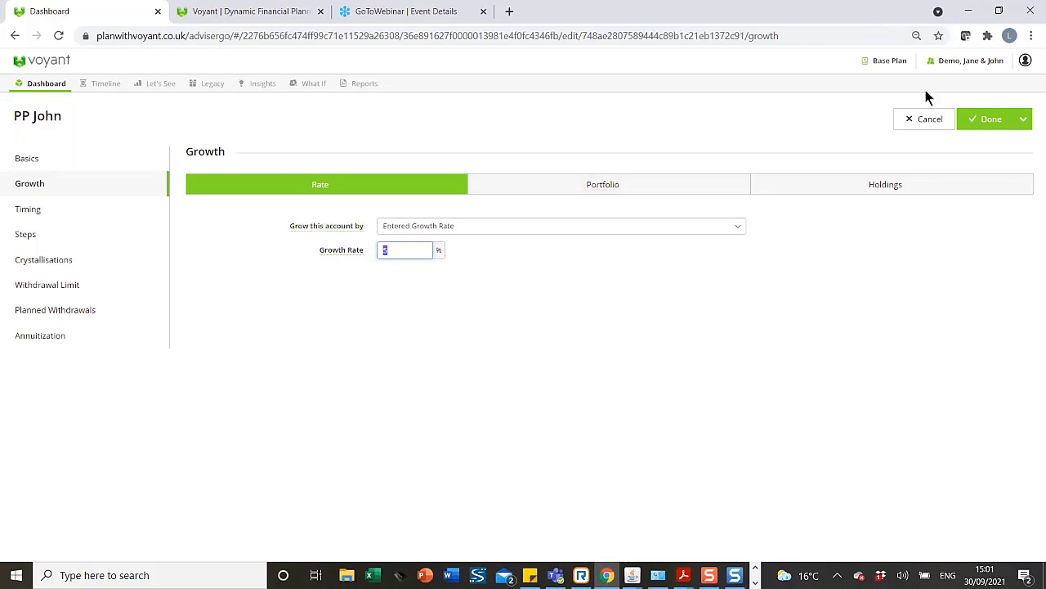
left_click(990, 125)
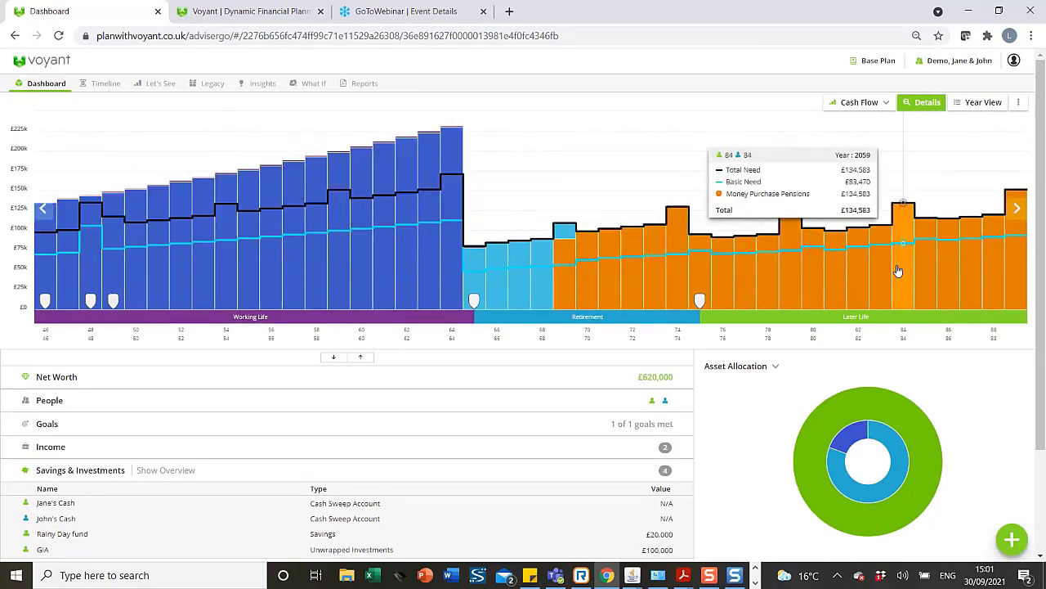
scroll(898, 271, "down", 1)
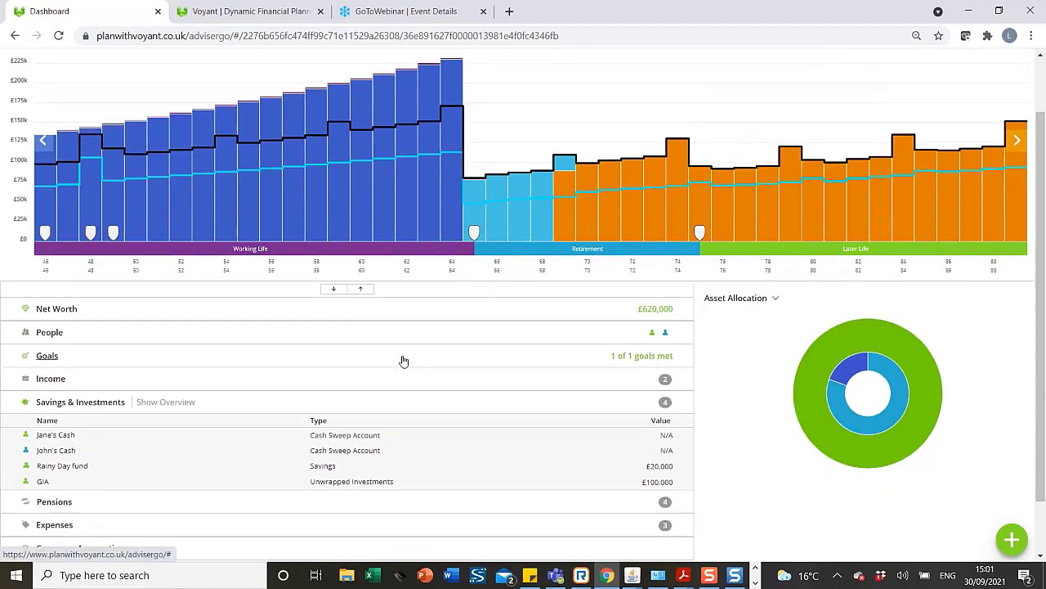
Step: Review the plan's goals, pensions and projected cash flow on the dashboard, and collapse all the summary sections
left_click(402, 360)
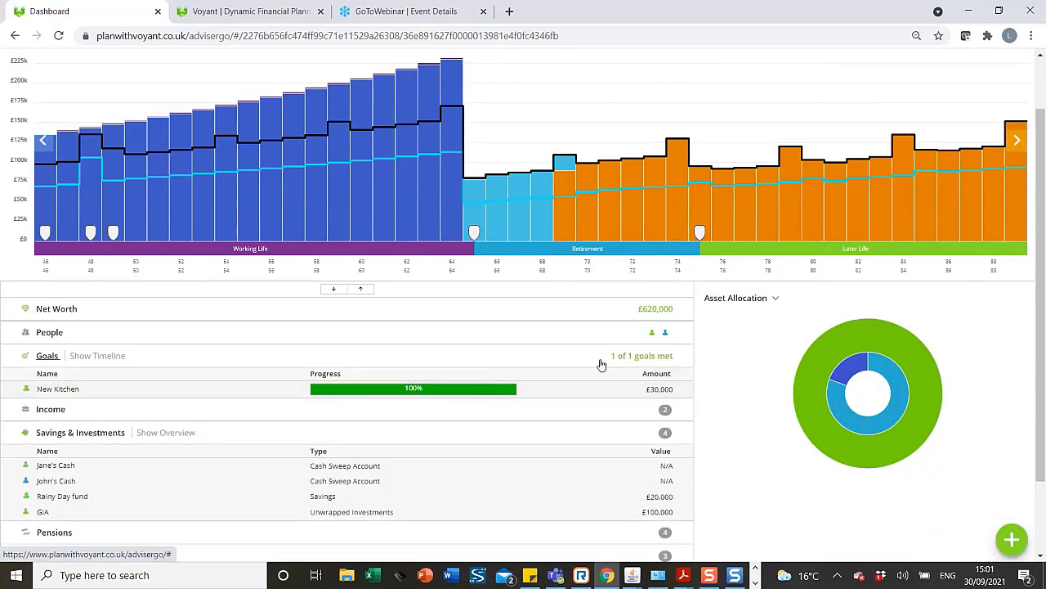
scroll(601, 364, "up", 1)
mouse_move(444, 307)
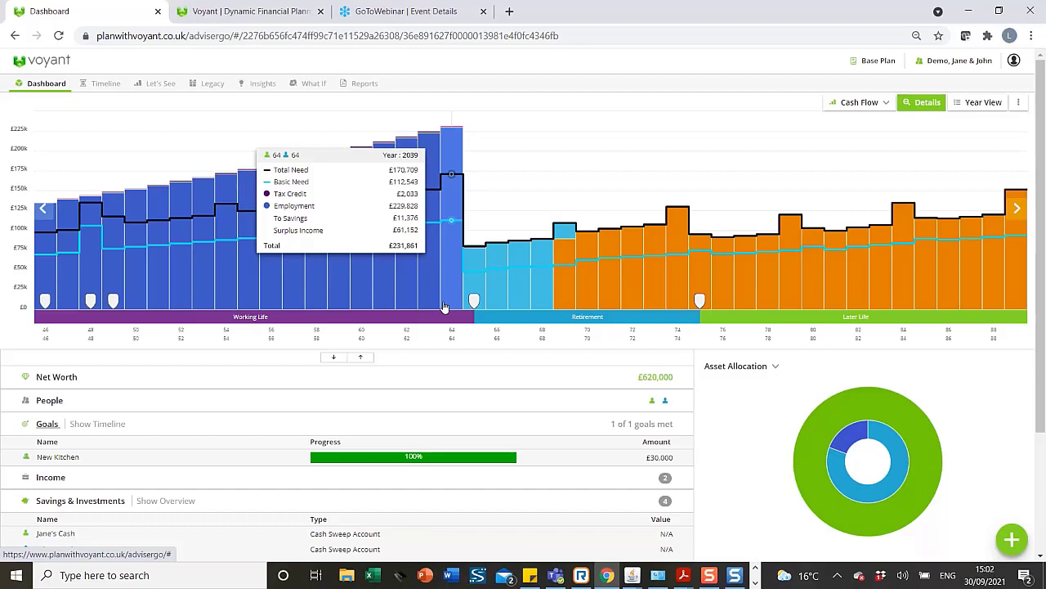
left_click(357, 358)
scroll(352, 398, "down", 1)
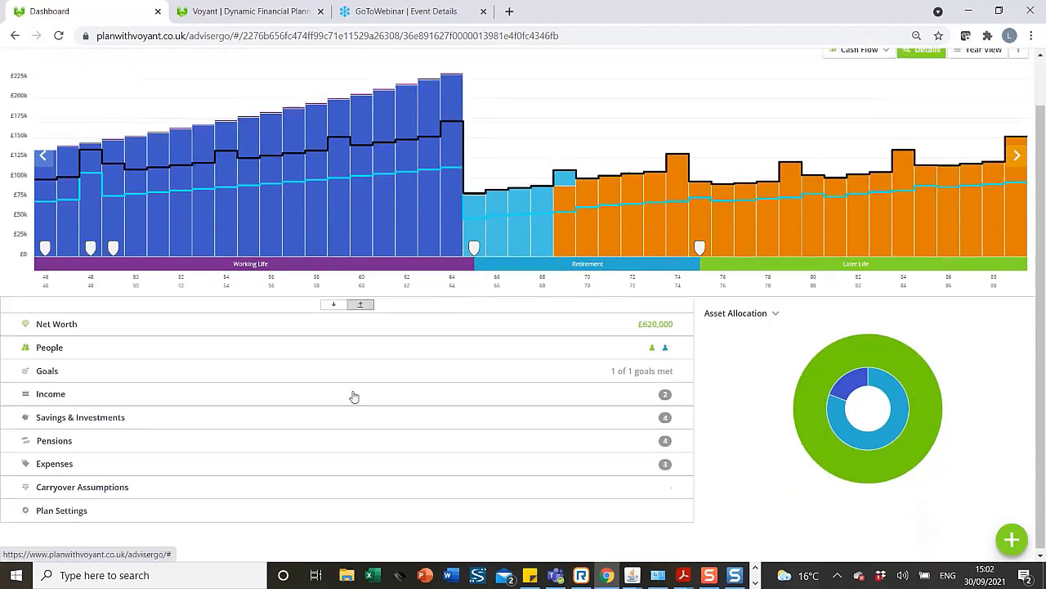
left_click(152, 441)
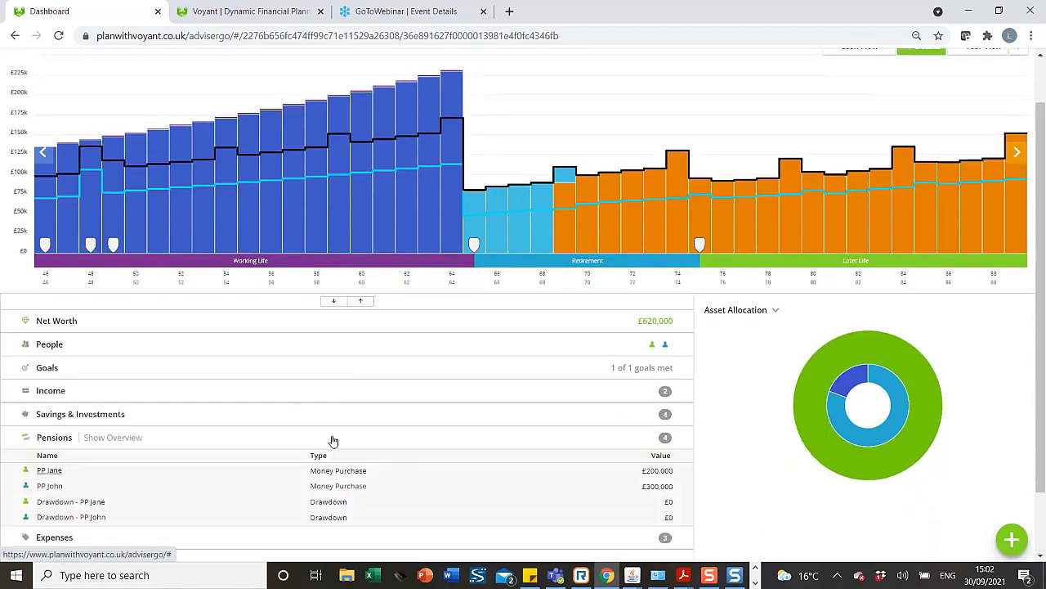
scroll(332, 438, "down", 1)
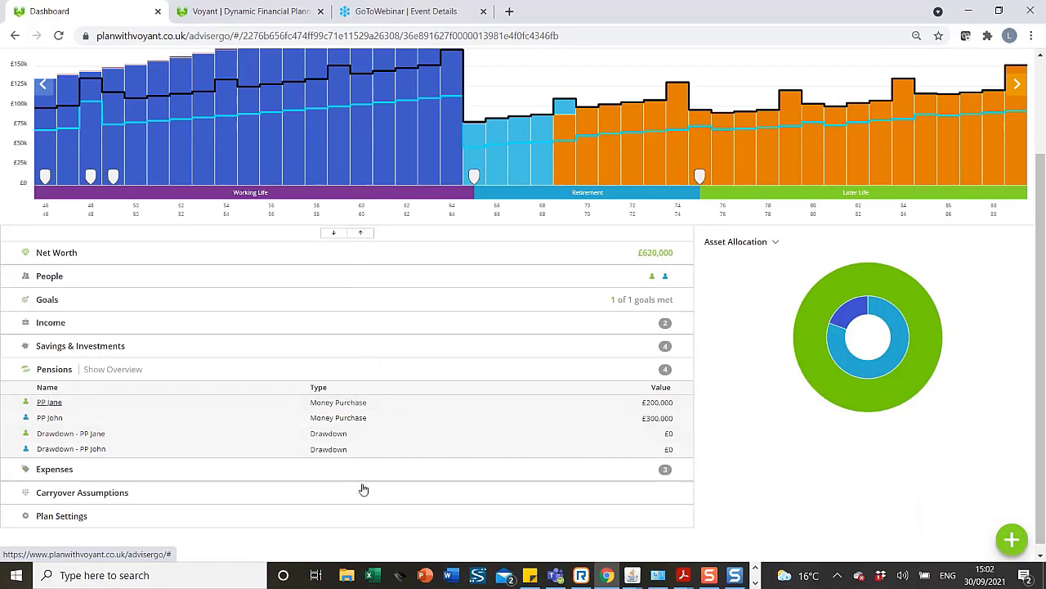
left_click(360, 232)
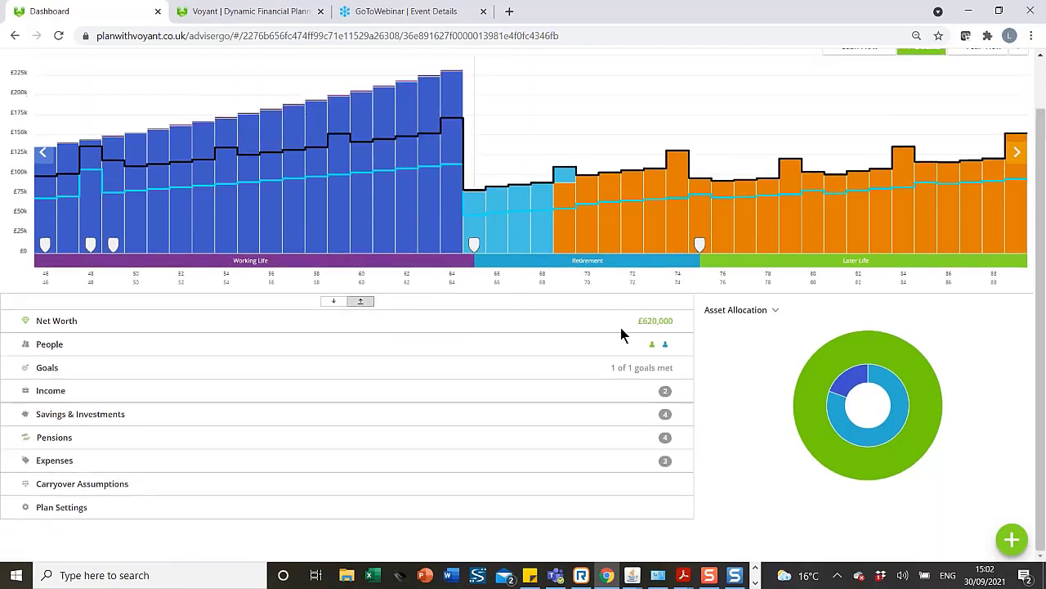
Step: Add a State Pension for the first client with an annual amount of £9,300, save it and start another
left_click(1012, 539)
left_click(965, 370)
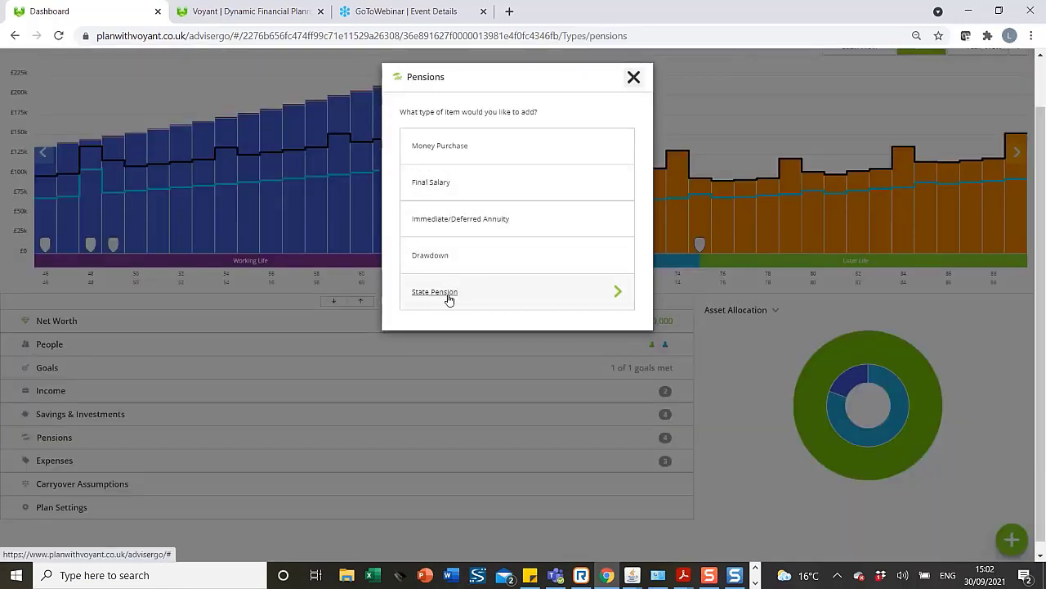
left_click(619, 292)
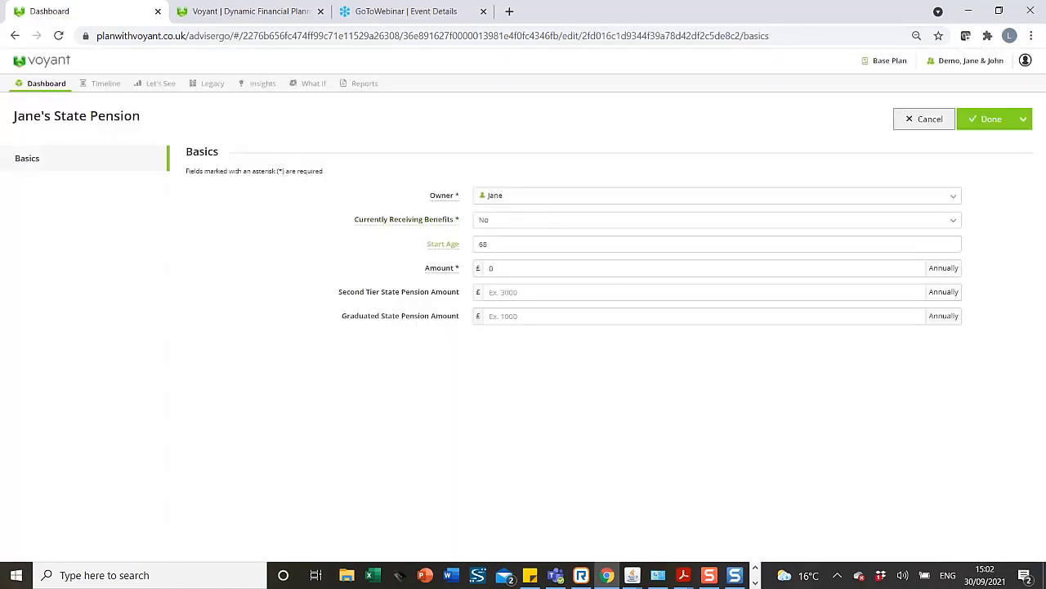
left_click(509, 269)
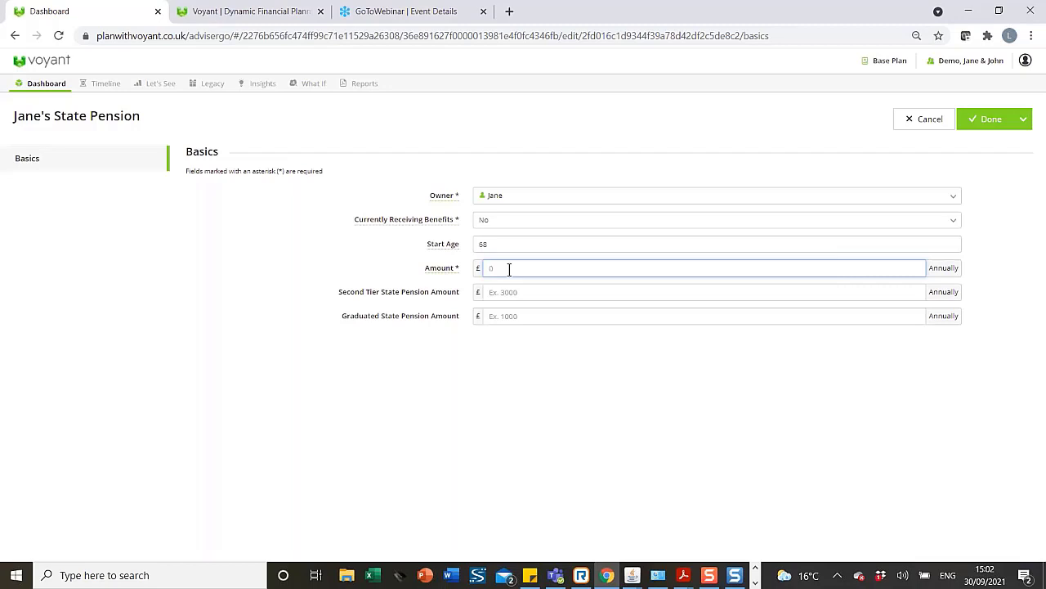
type("9,300")
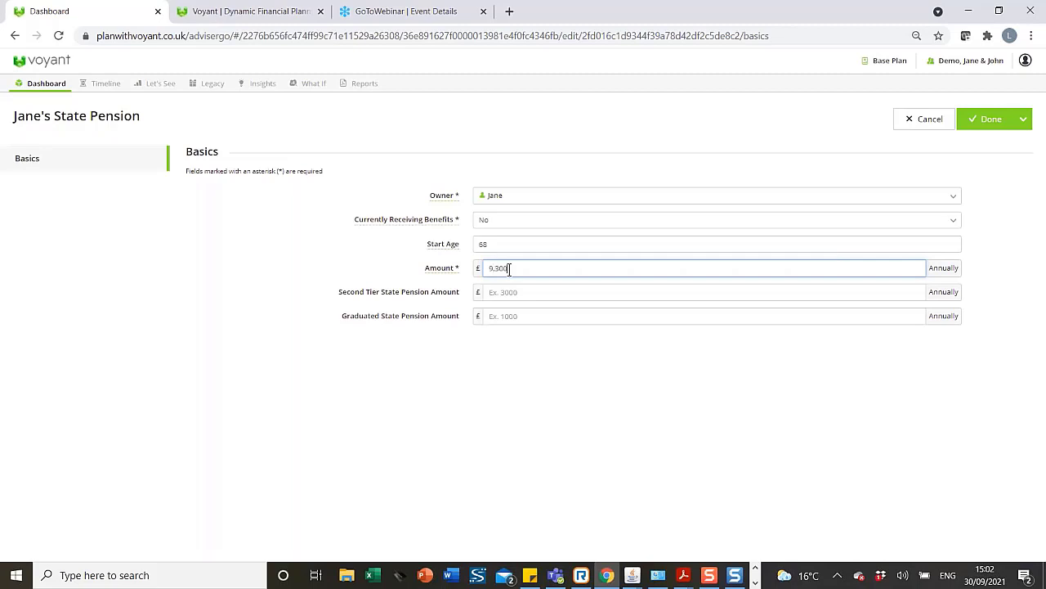
left_click(1022, 122)
left_click(1002, 141)
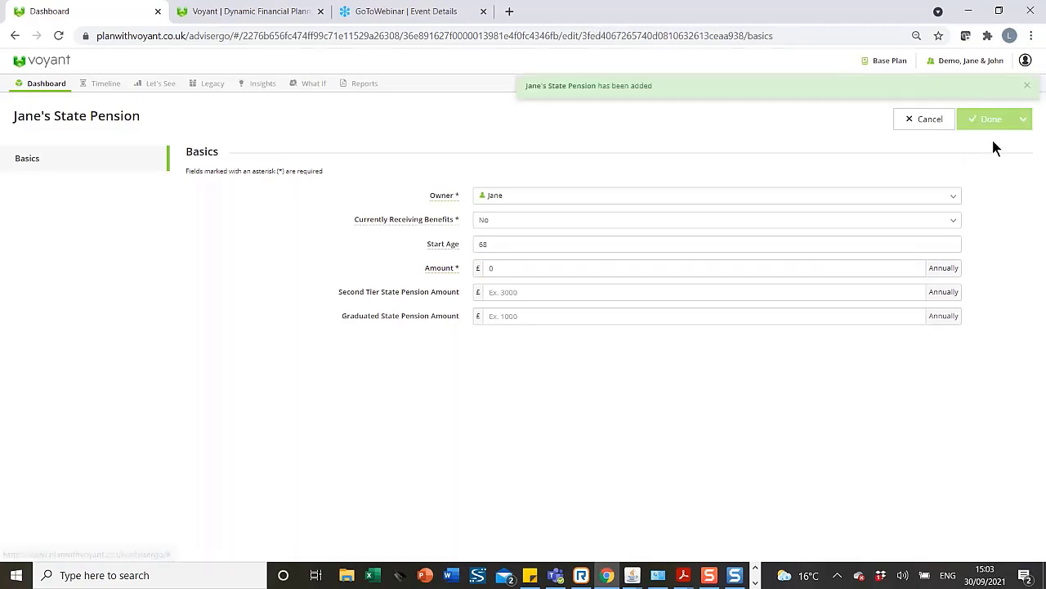
Step: Make the second client the new State Pension's owner, set its annual amount to £9,300 and save it
left_click(951, 196)
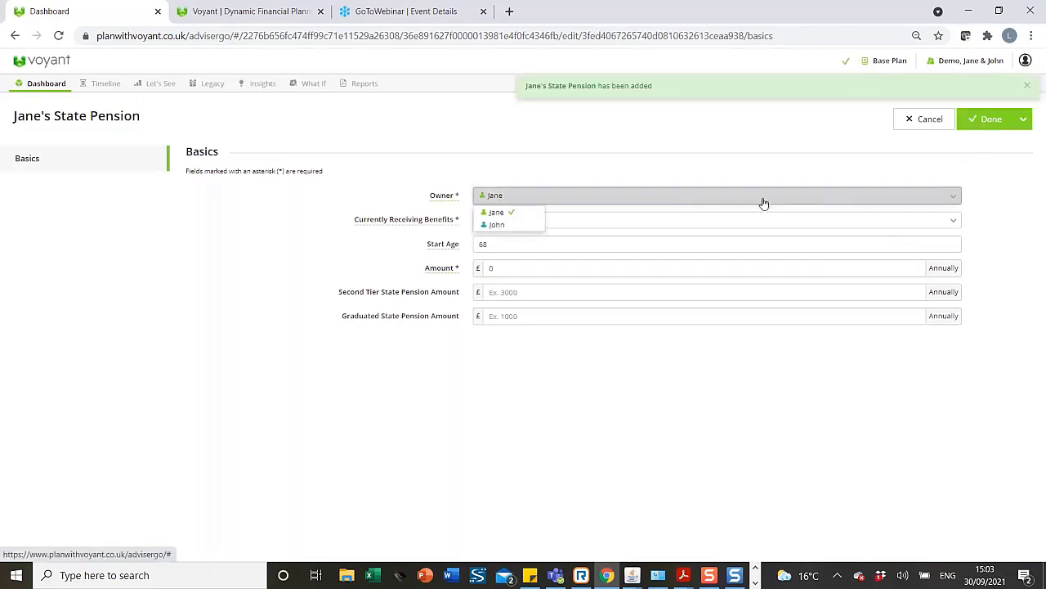
left_click(497, 225)
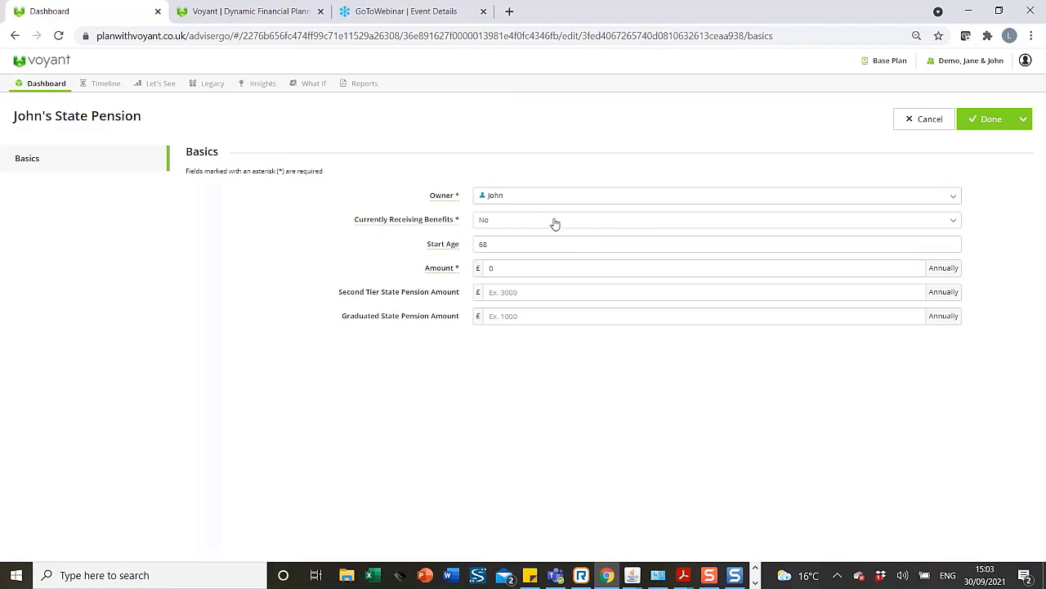
left_click(691, 270)
type("9")
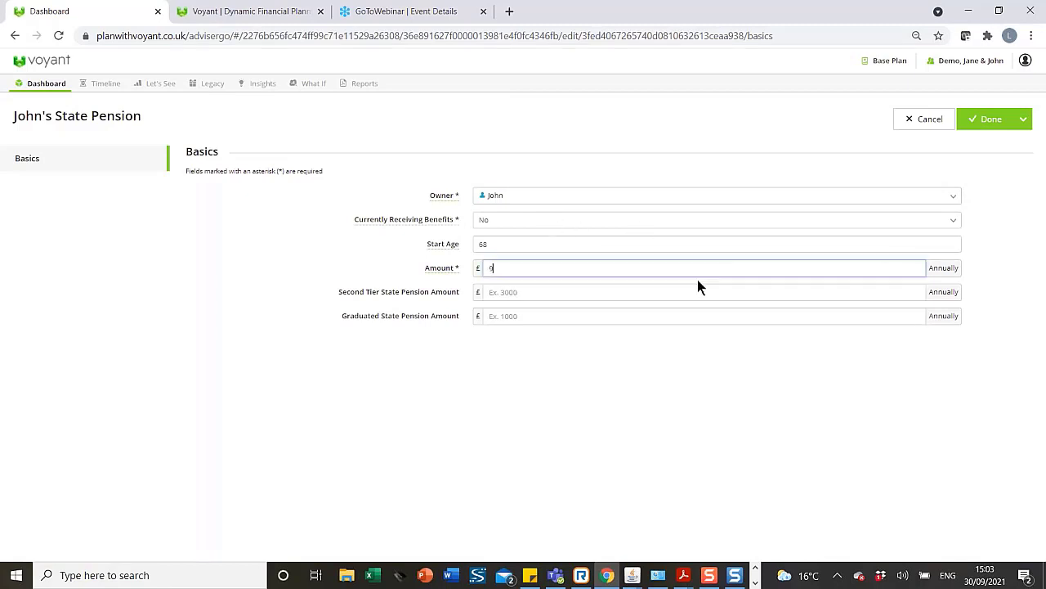
type(",300")
left_click(988, 122)
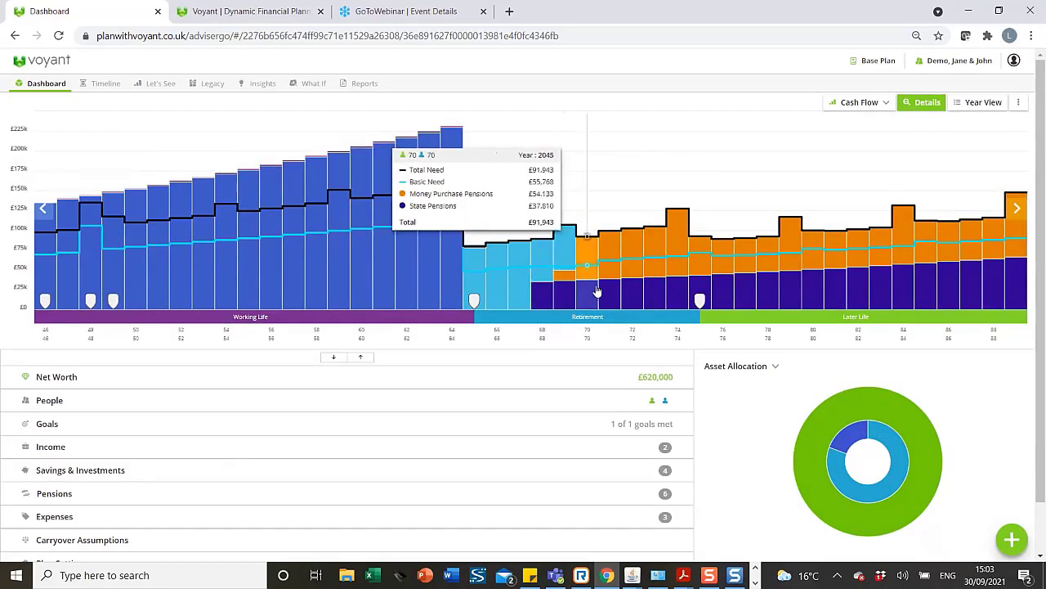
Step: Show the legend on the cash flow chart
left_click(1018, 104)
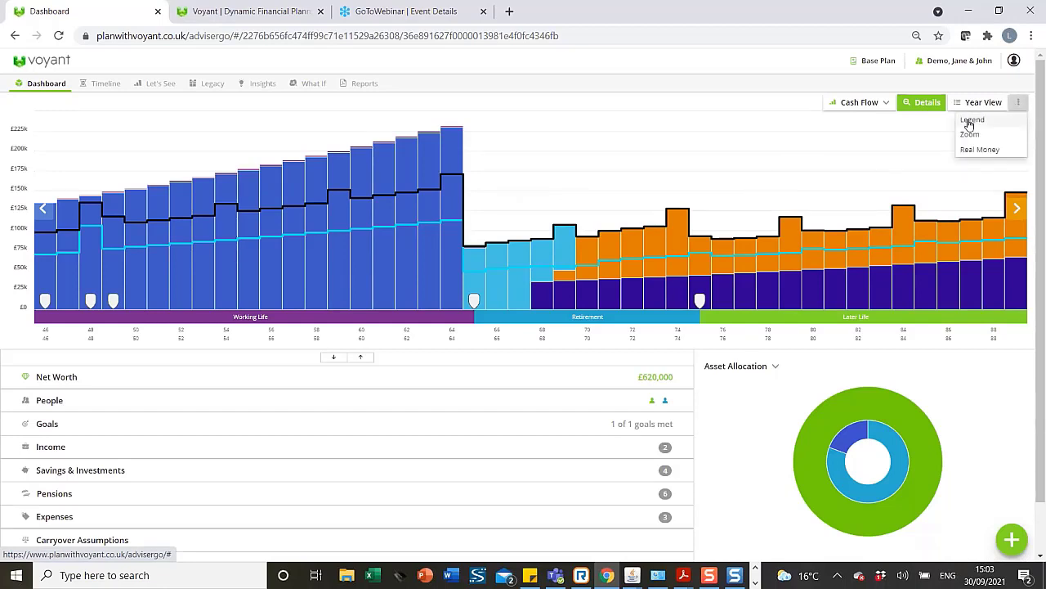
left_click(970, 123)
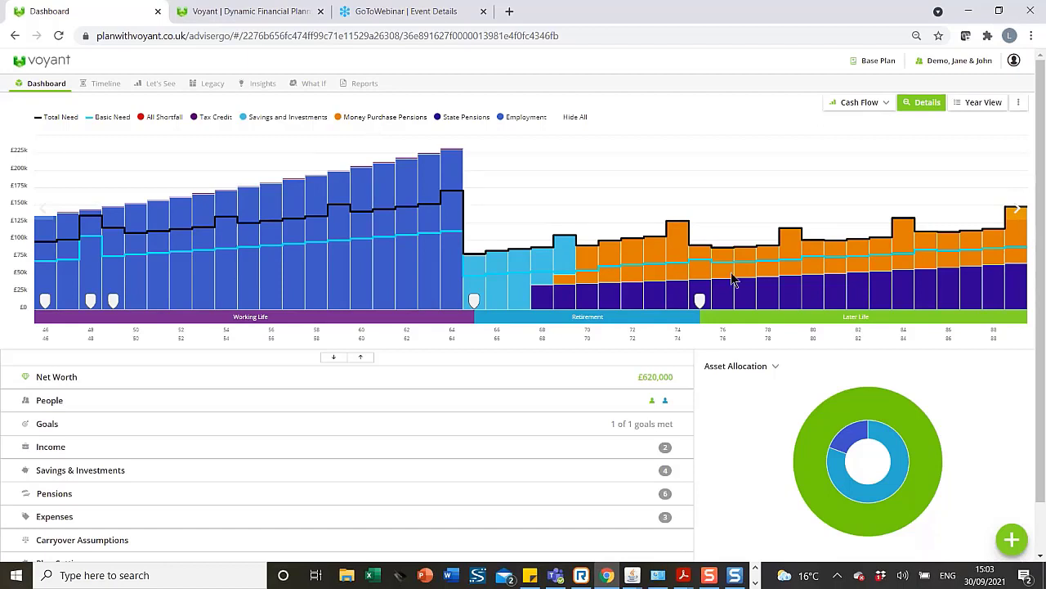
Step: Add a jointly owned property named Home with a market value of £600,000
left_click(1011, 539)
left_click(891, 373)
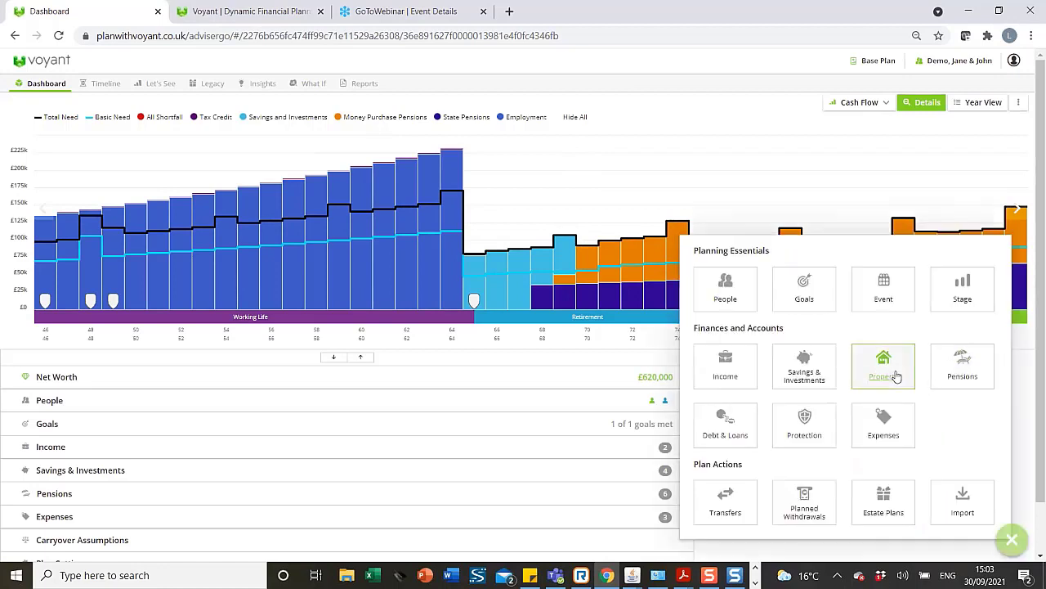
left_click(462, 219)
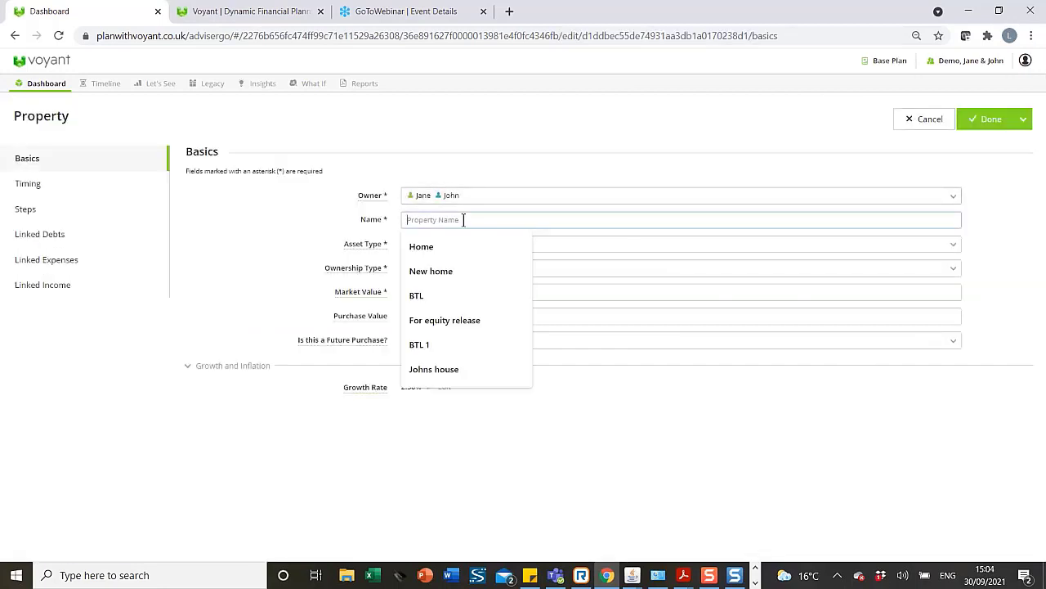
left_click(445, 246)
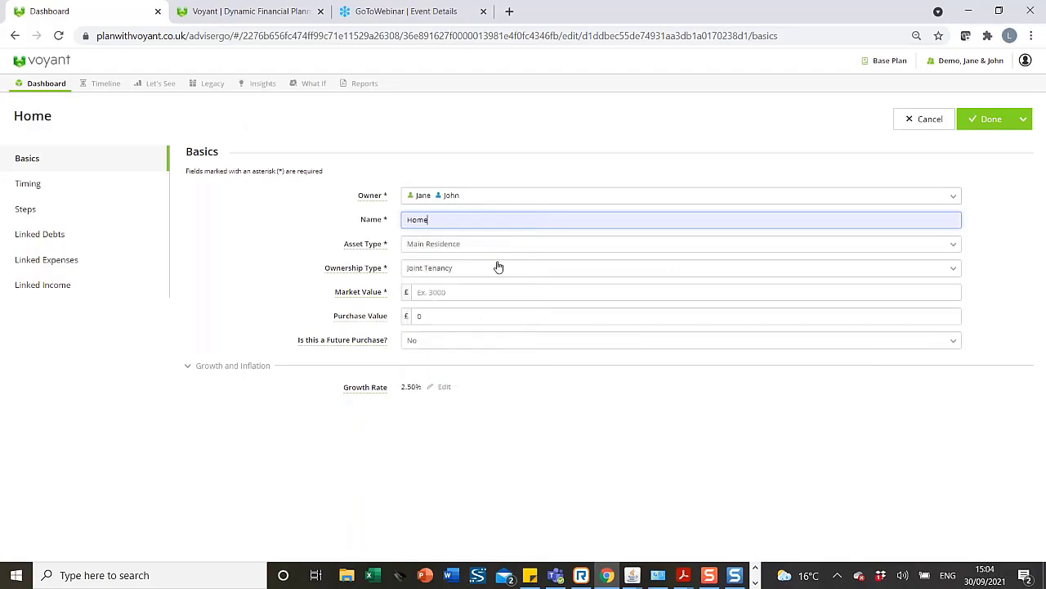
left_click(454, 291)
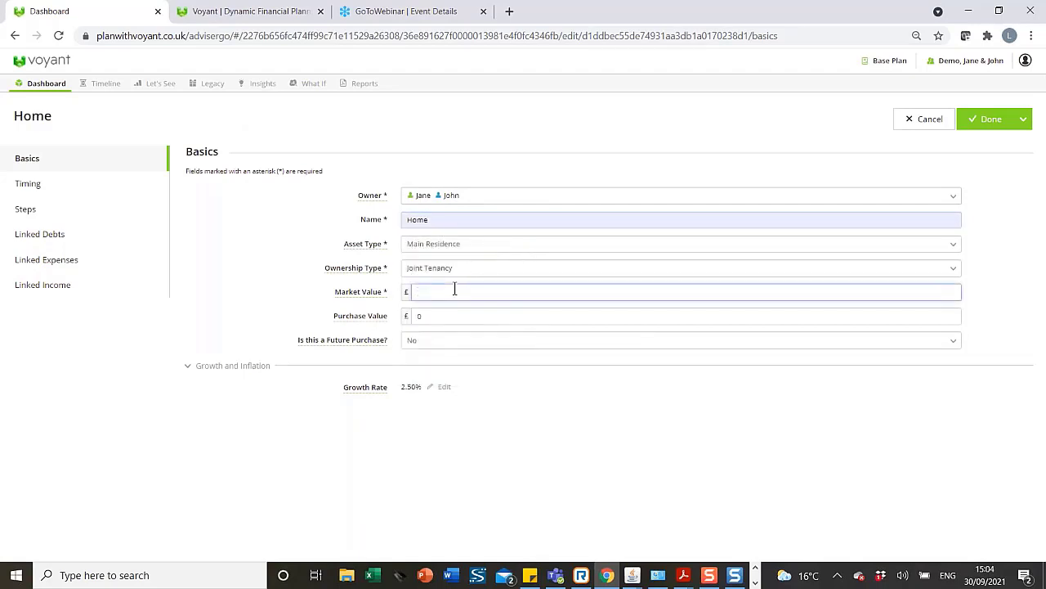
type("6000000")
Step: Create a new debt linked to the Home property and name it Mortgage
left_click(41, 235)
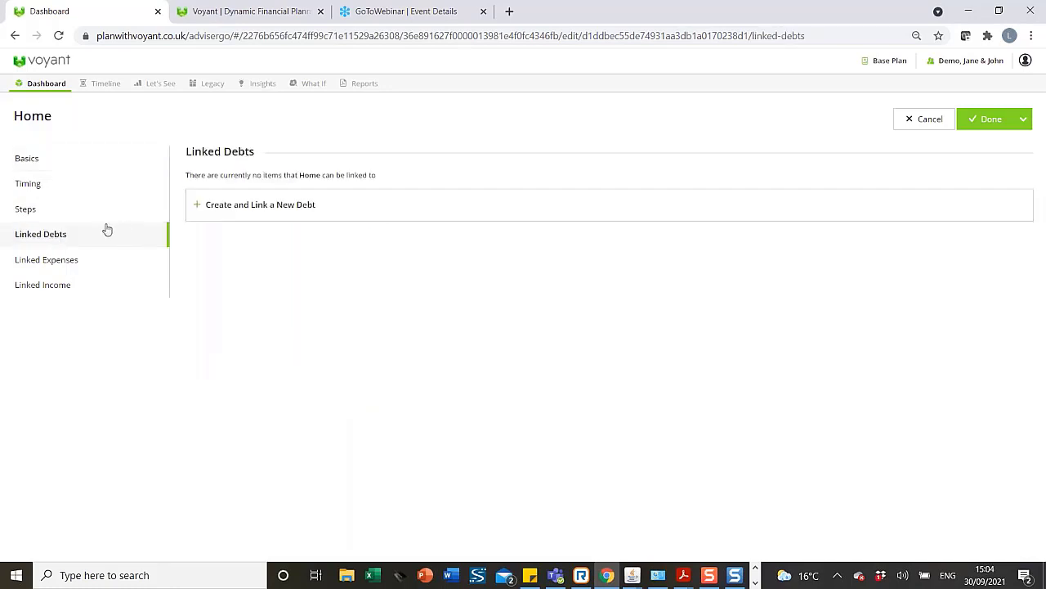
left_click(305, 206)
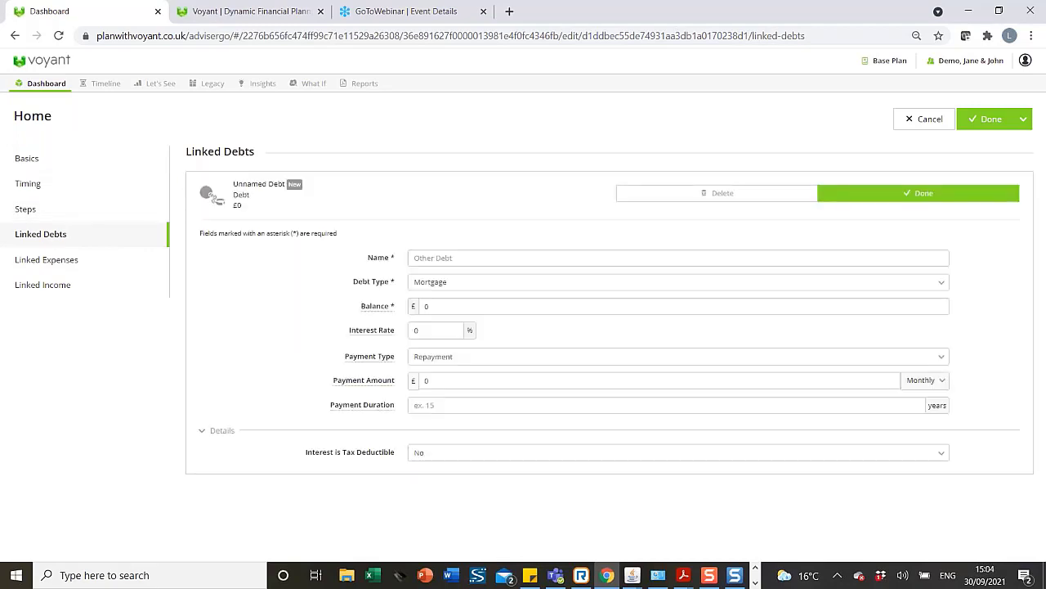
left_click(458, 257)
type("Mortgg")
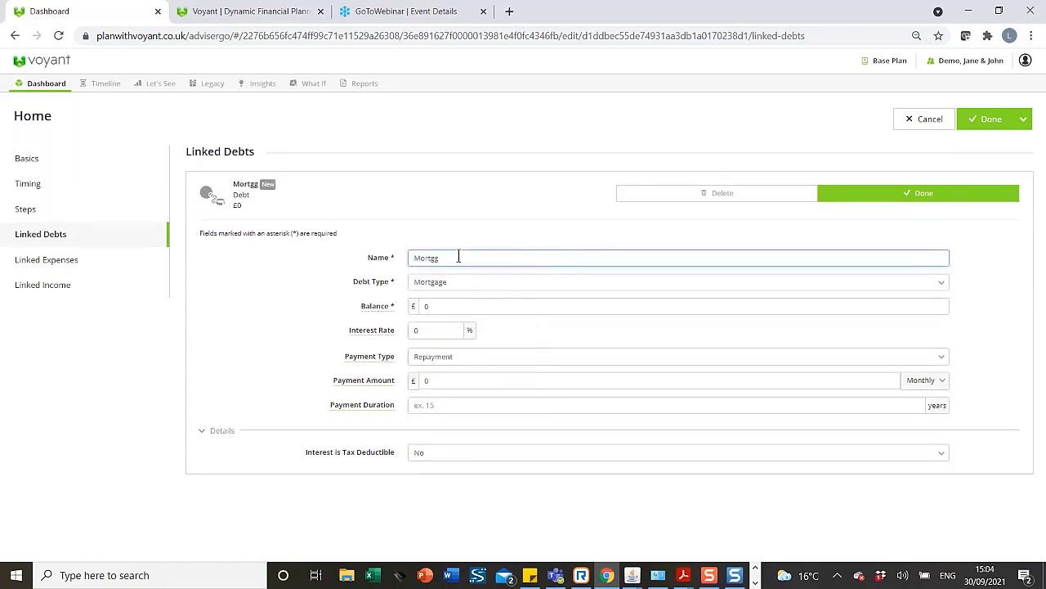
key("BackSpace")
type("age")
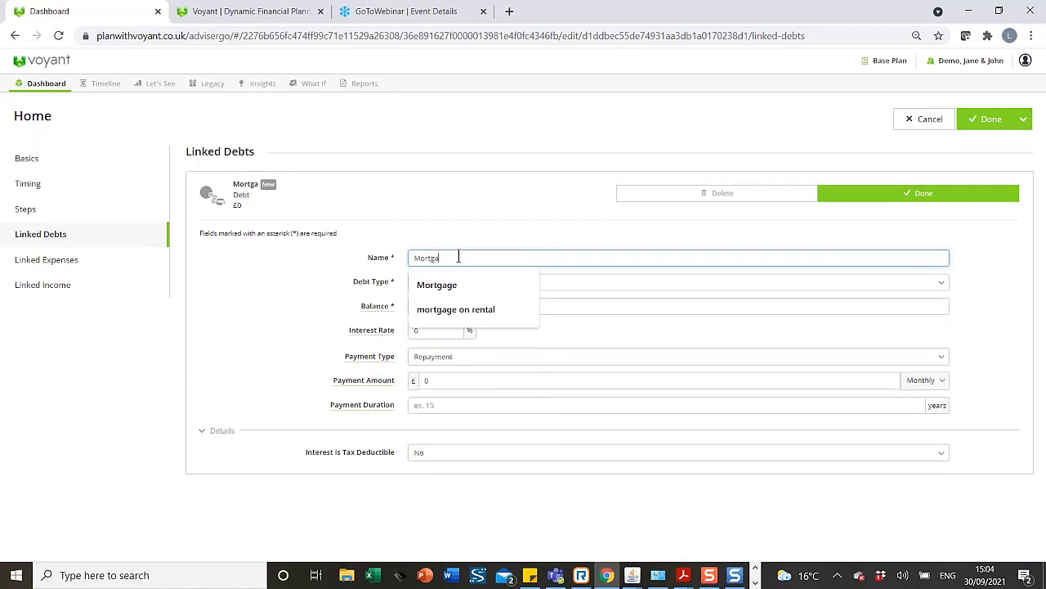
left_click(521, 291)
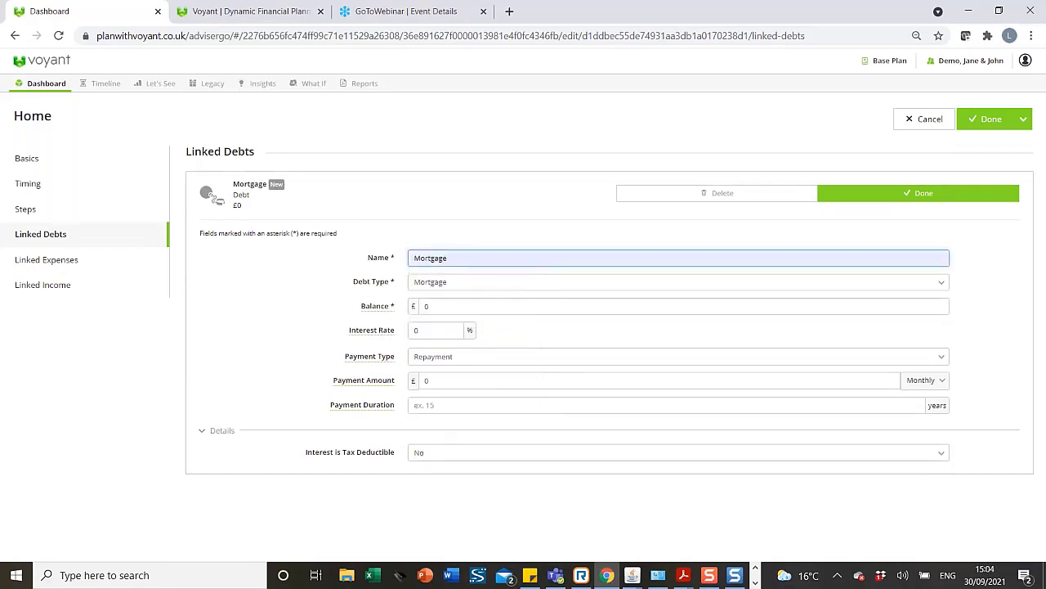
Step: Set the mortgage's balance to £367,000 and its interest rate to 1.50%
left_click(522, 306)
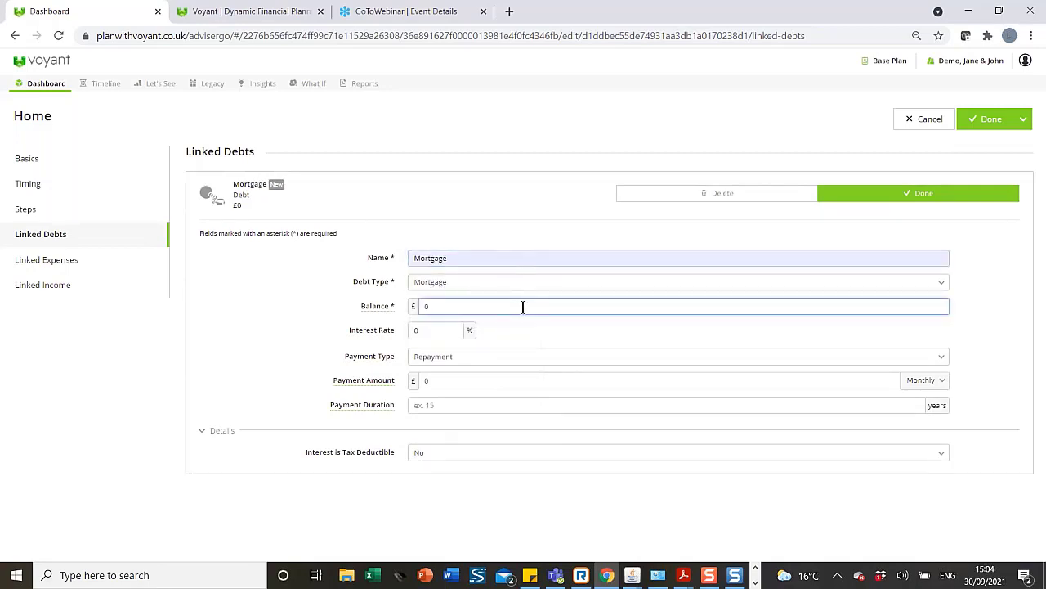
type("367,000")
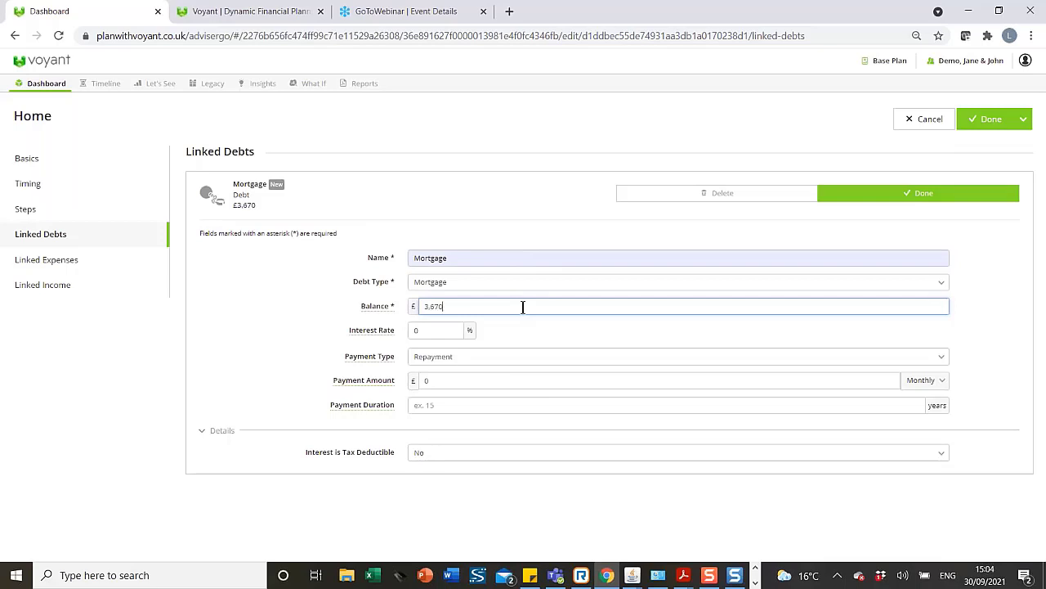
left_click(438, 330)
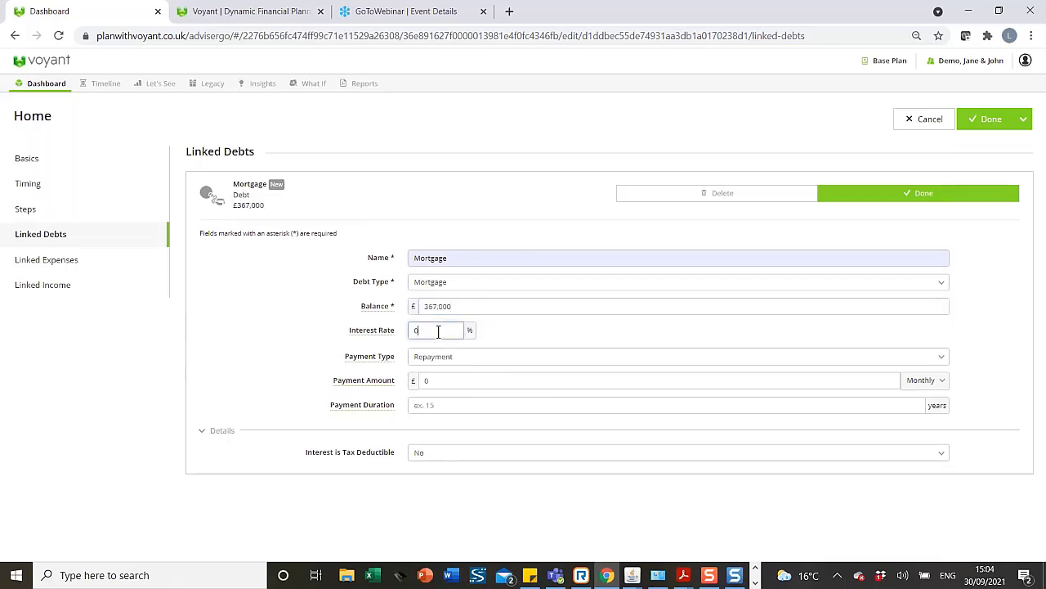
type("1.50")
Step: Set the mortgage's monthly payment to £1,000, and save the linked debt and the Home property
left_click(443, 404)
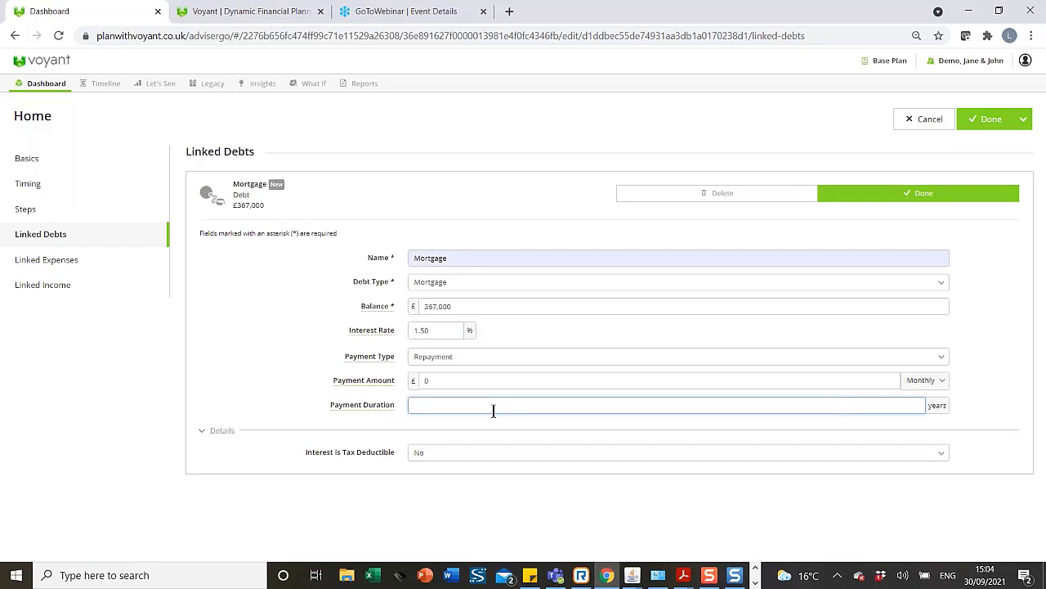
left_click(466, 382)
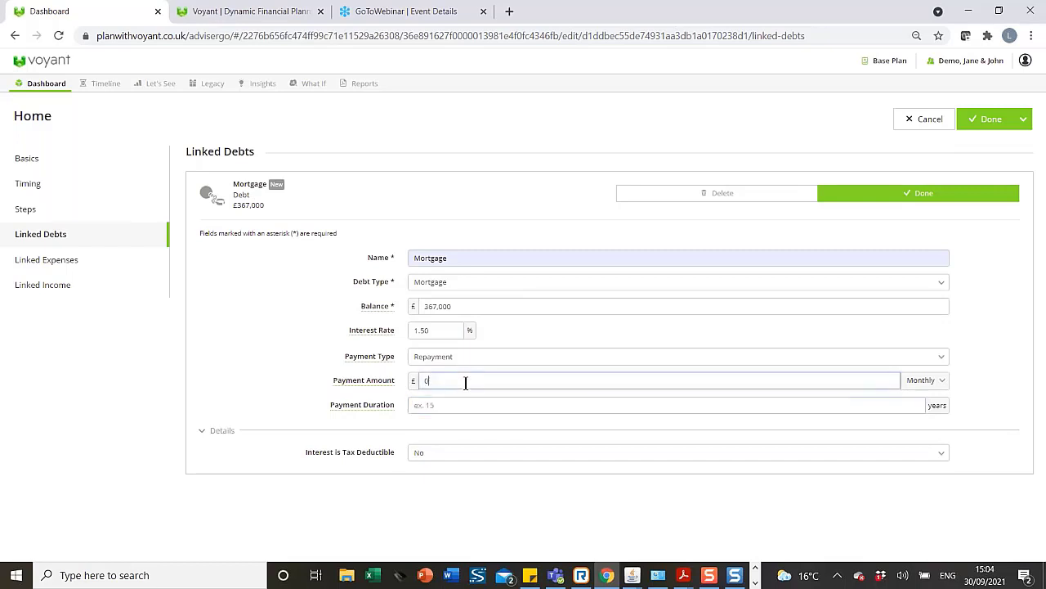
type("1000")
left_click(465, 405)
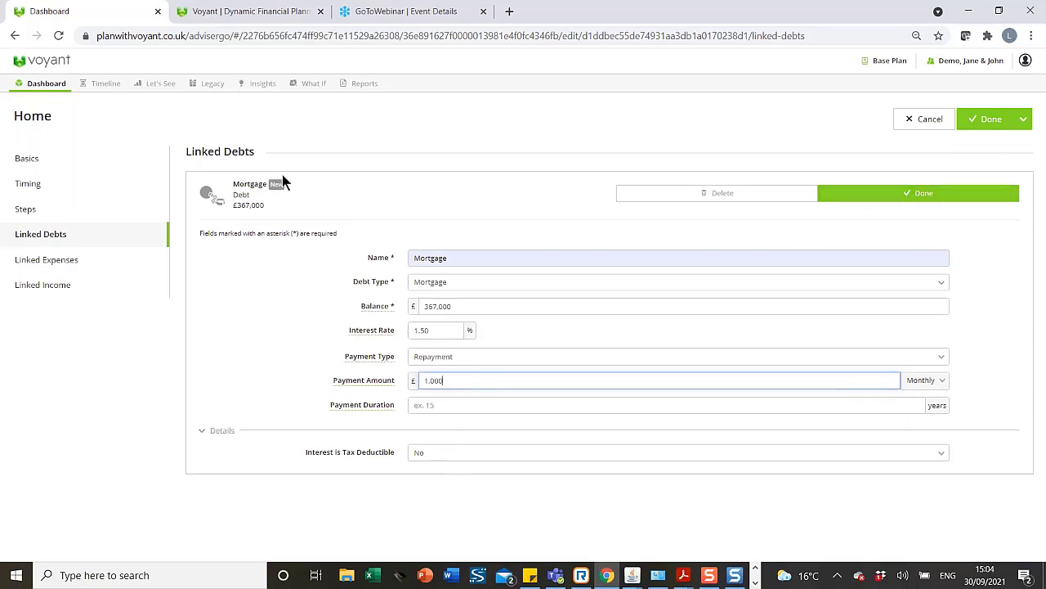
left_click(921, 194)
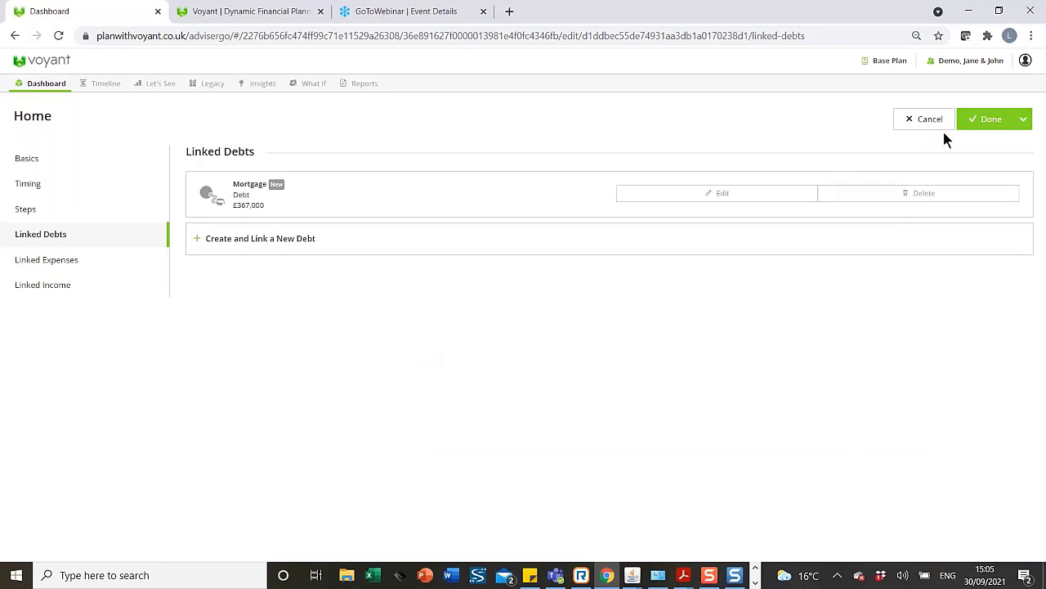
left_click(989, 125)
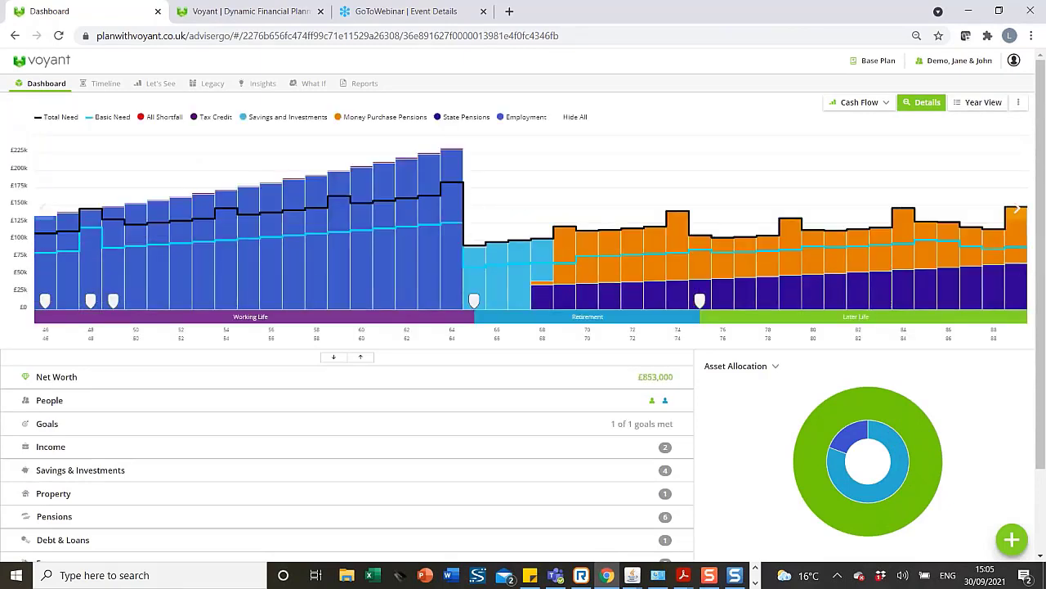
Step: Open the Year View of the plan's cash flow
left_click(986, 102)
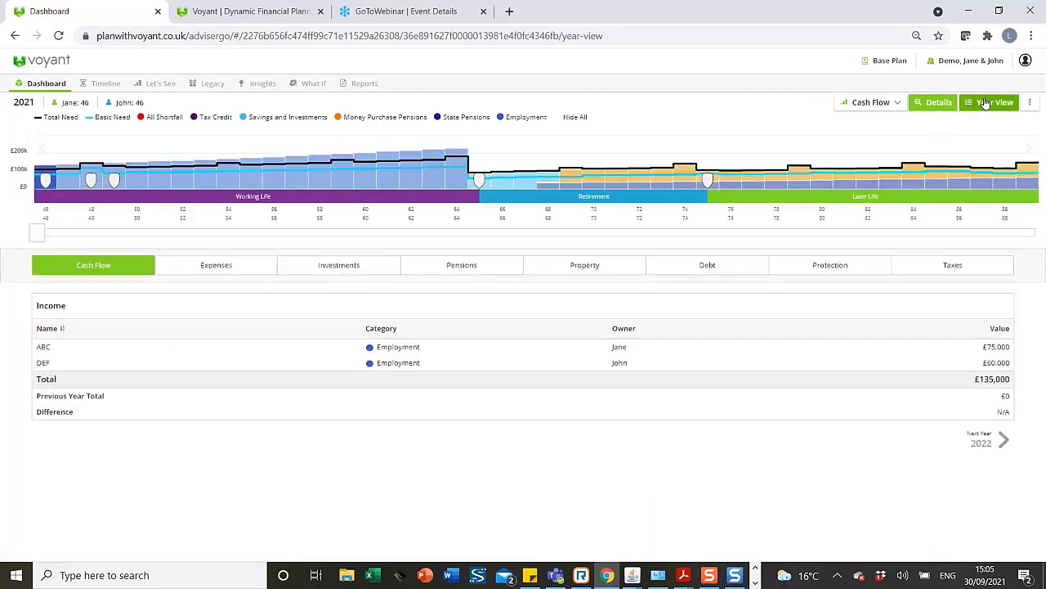
Step: Review the 2021 property, debt and expense figures in the Year View, and close it
left_click(618, 266)
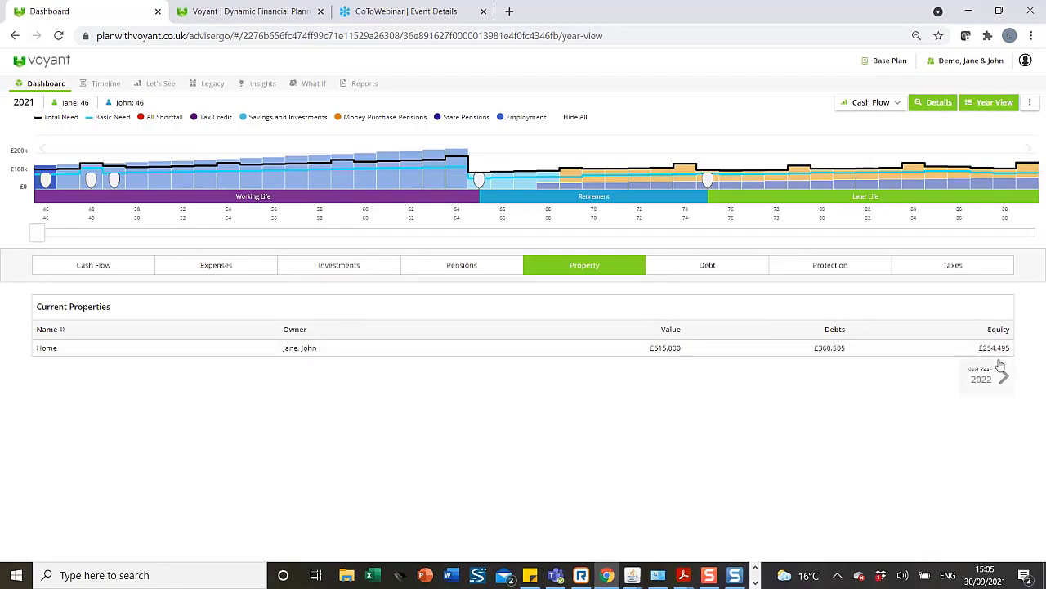
left_click(706, 268)
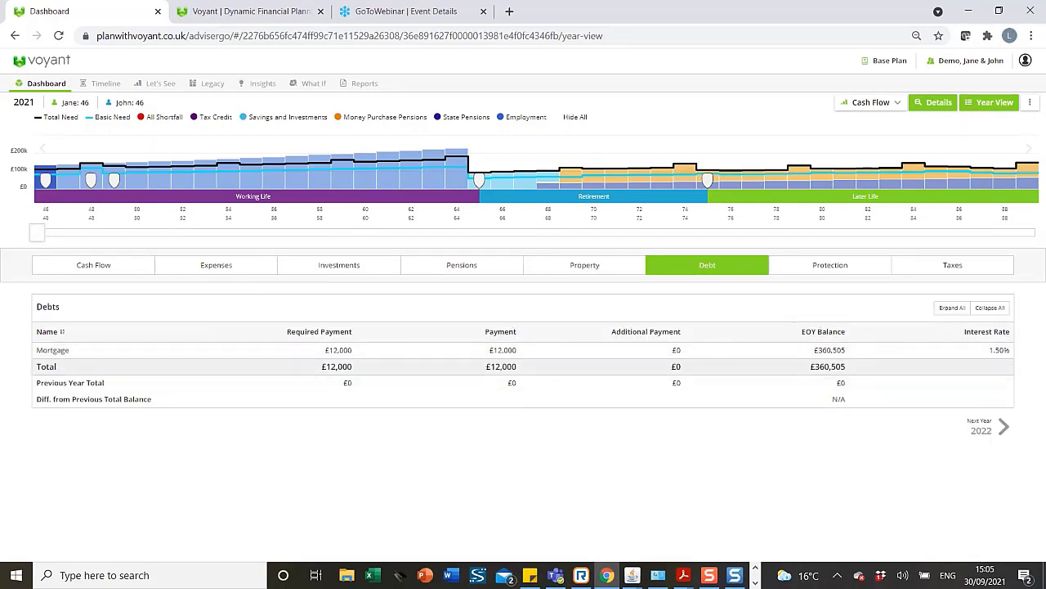
left_click(221, 270)
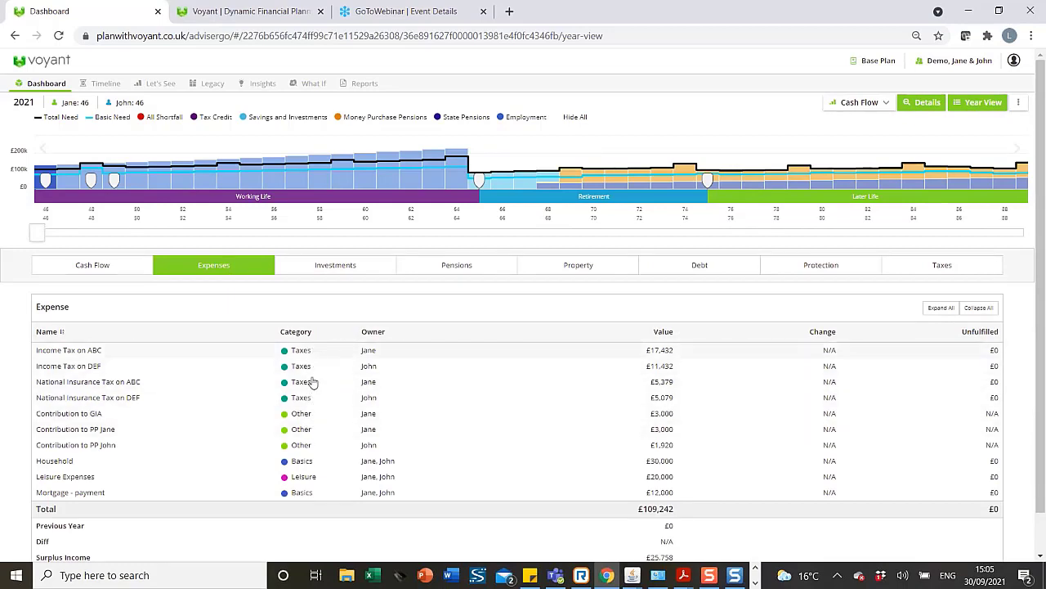
scroll(311, 382, "down", 1)
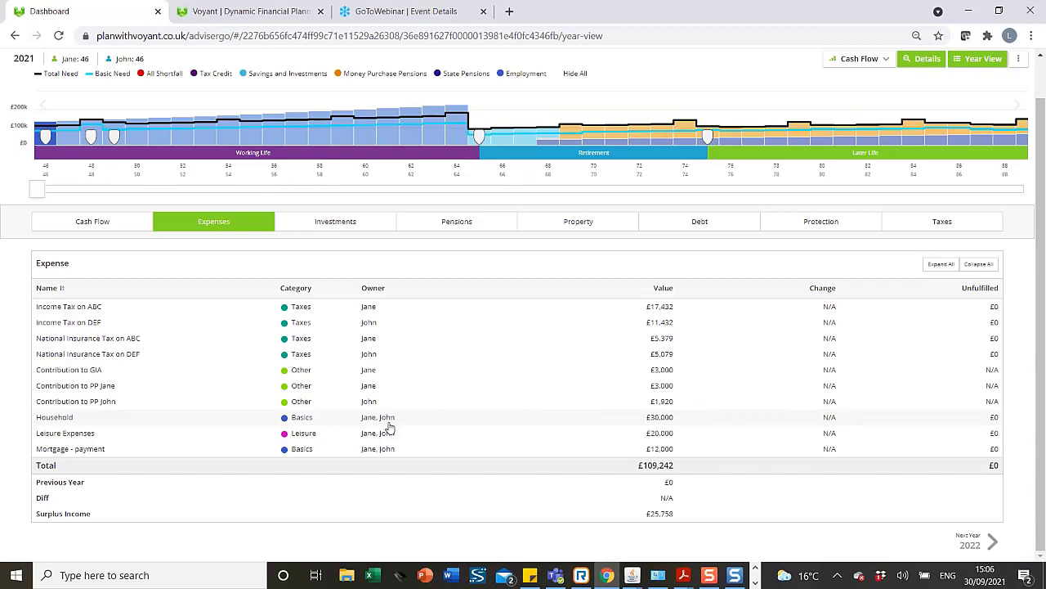
scroll(981, 98, "up", 1)
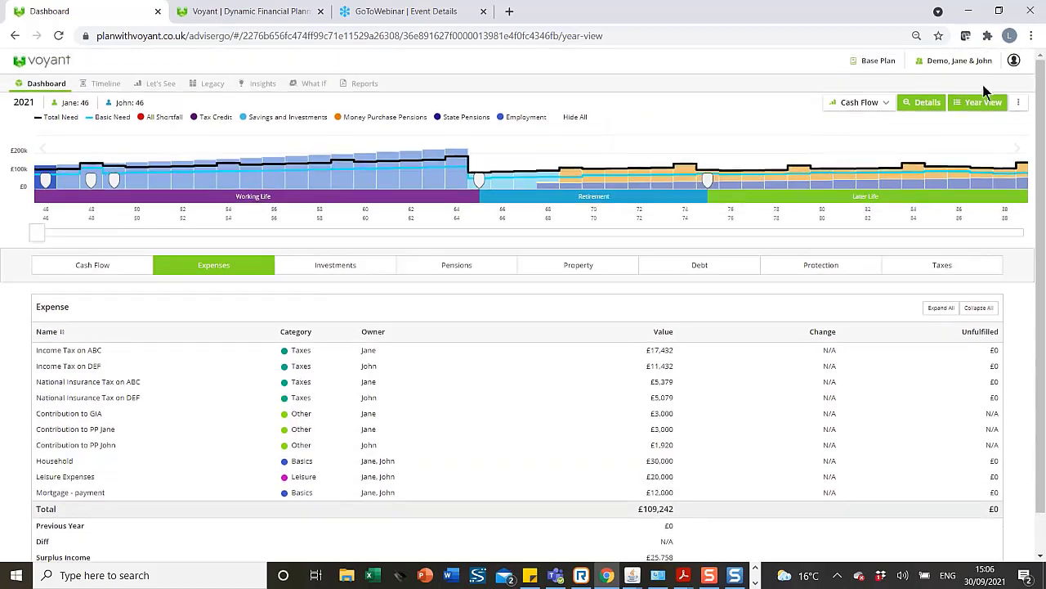
left_click(977, 108)
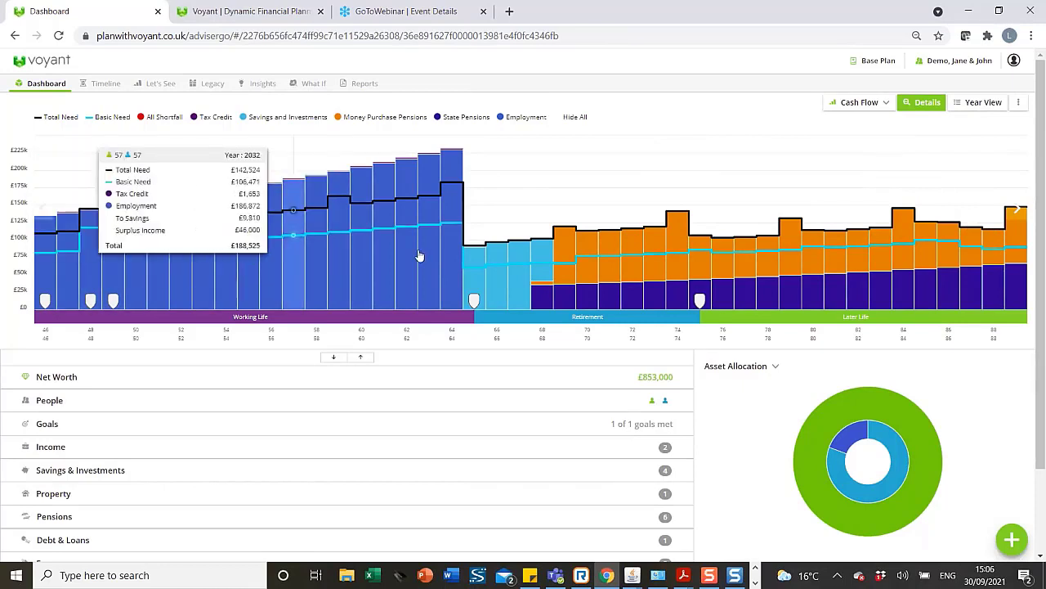
Step: Open the Let's See single chart of the plan's cash flow and hide all its series
left_click(159, 86)
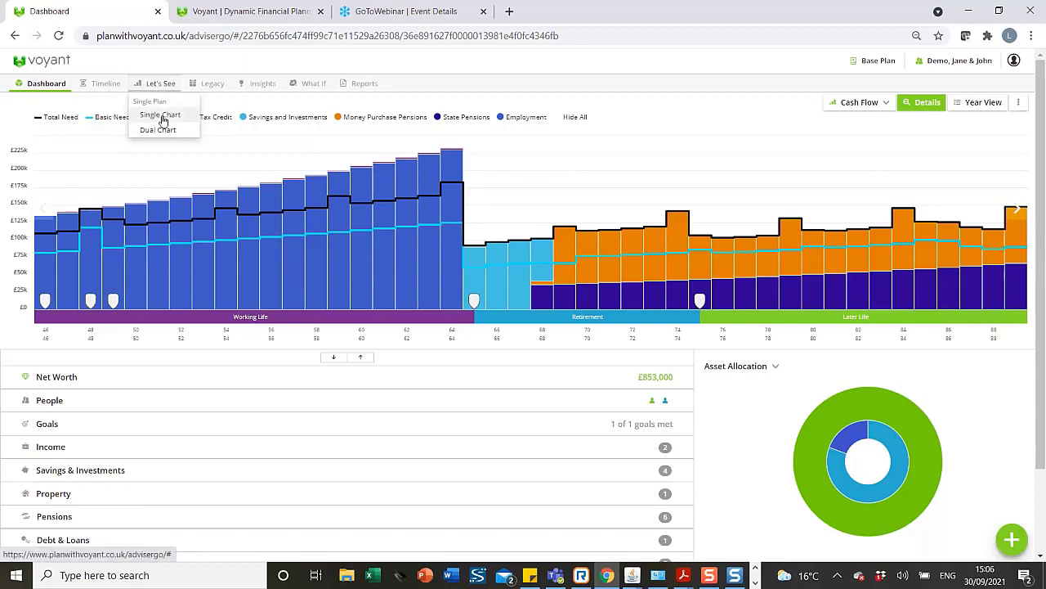
left_click(163, 119)
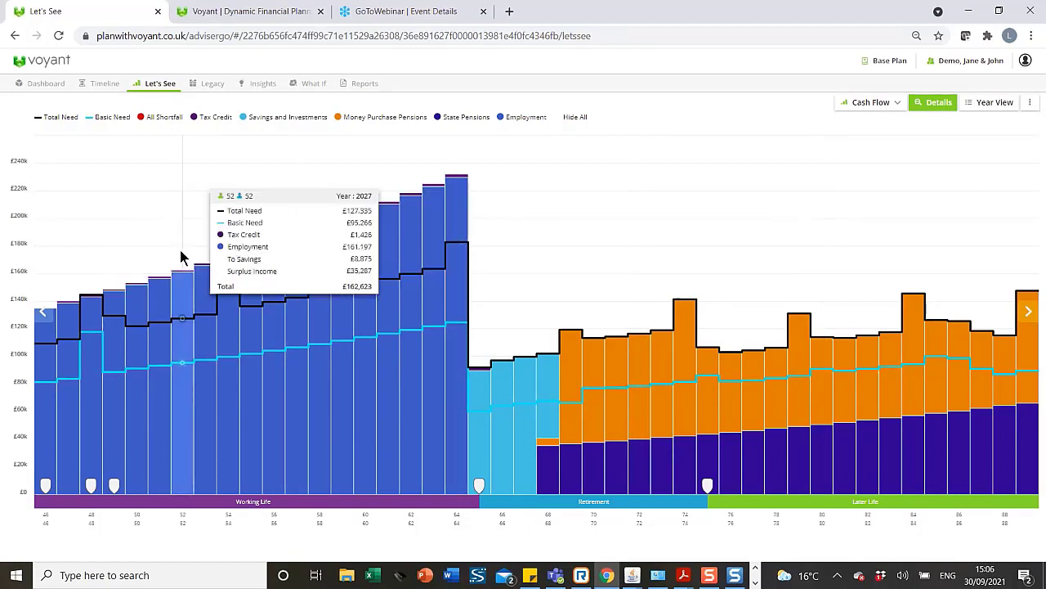
left_click(576, 117)
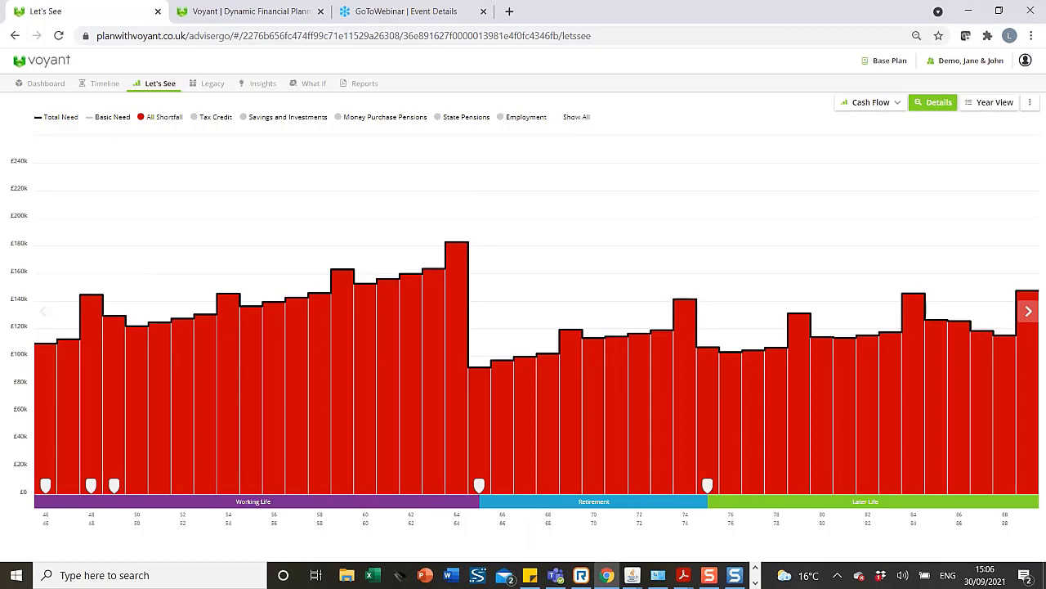
Step: Show Employment, Savings and Investments, State Pensions, Money Purchase Pensions, Tax Credit and Basic Need again, one series at a time
left_click(502, 118)
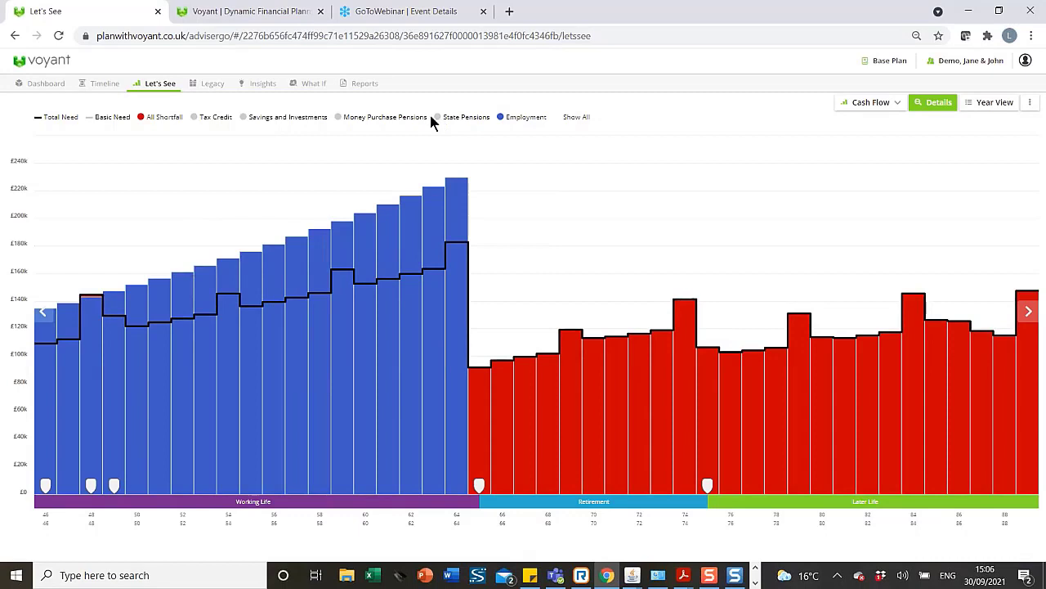
left_click(254, 119)
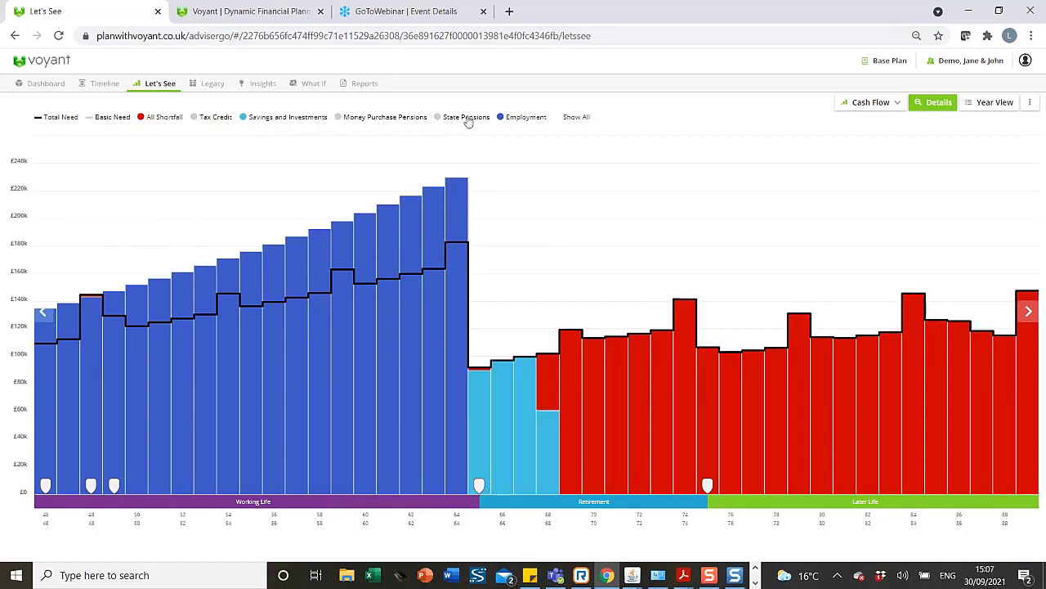
left_click(452, 118)
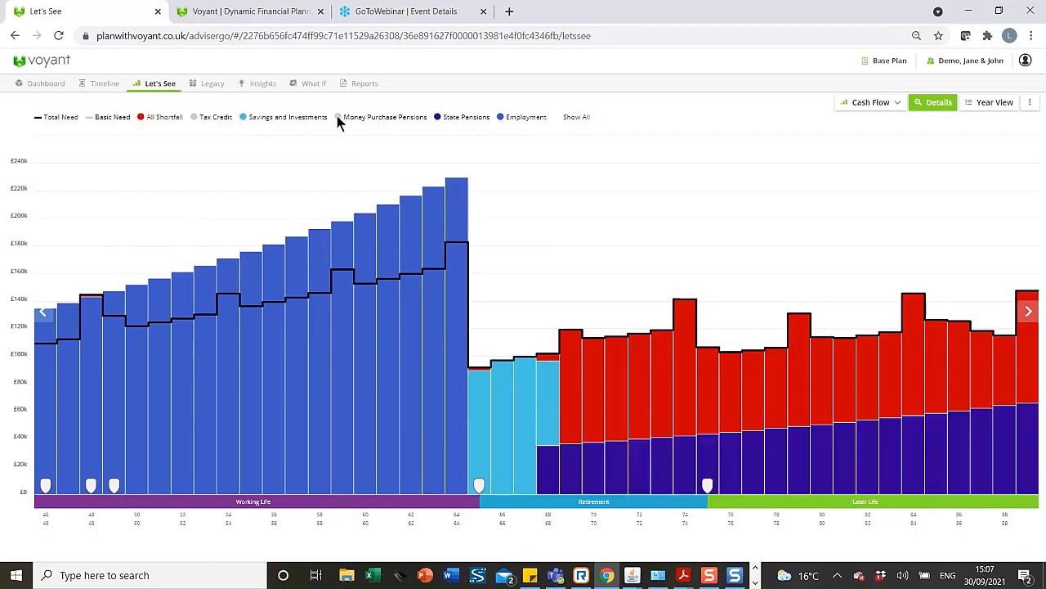
left_click(340, 119)
left_click(210, 119)
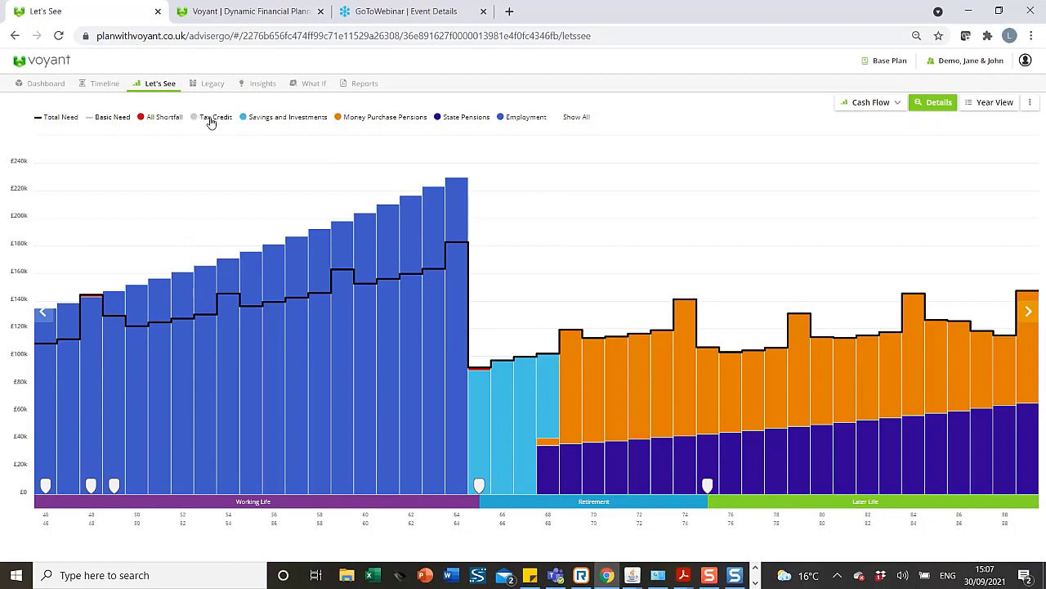
left_click(112, 118)
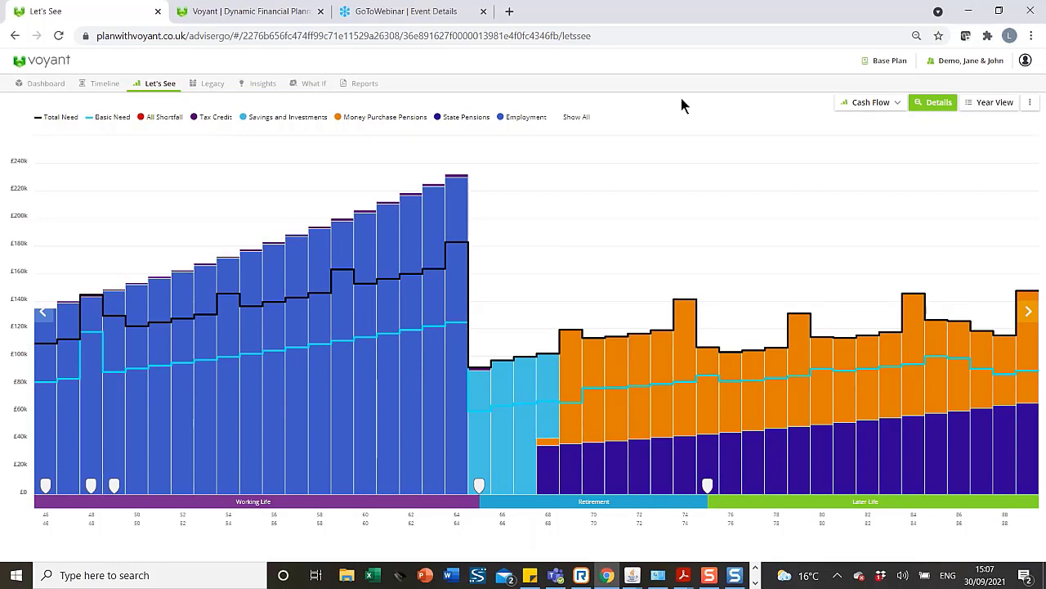
Step: Switch the single chart to Assets, examine how they develop through the final years, and return to Cash Flow
left_click(899, 109)
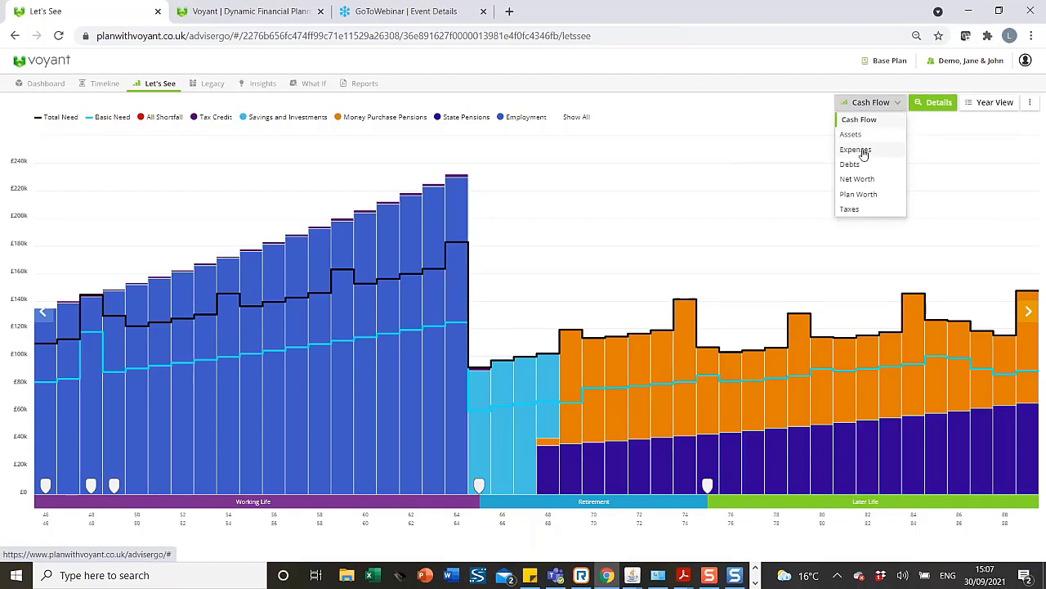
left_click(898, 104)
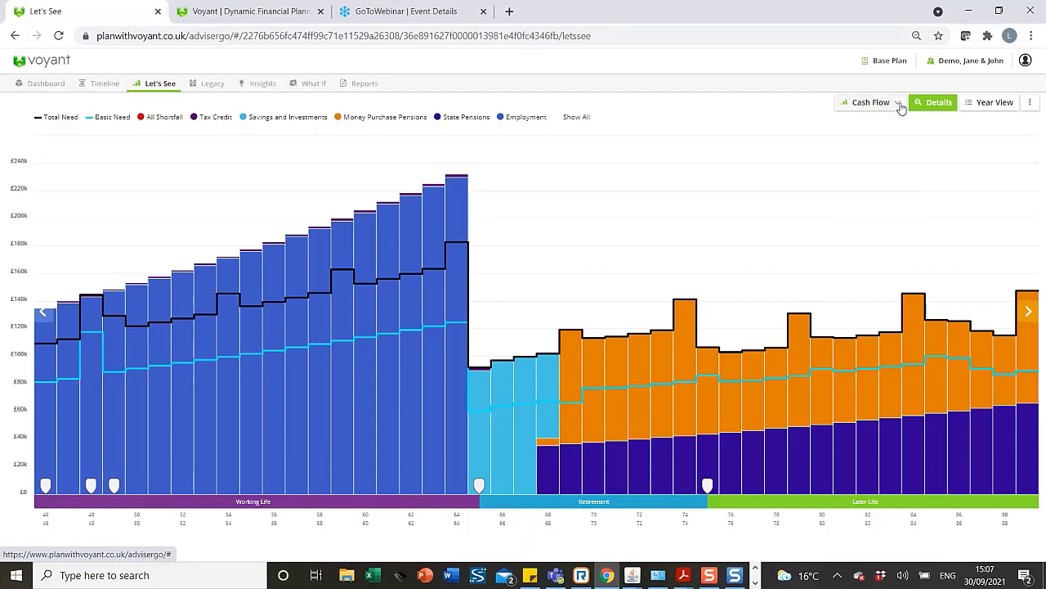
left_click(1030, 314)
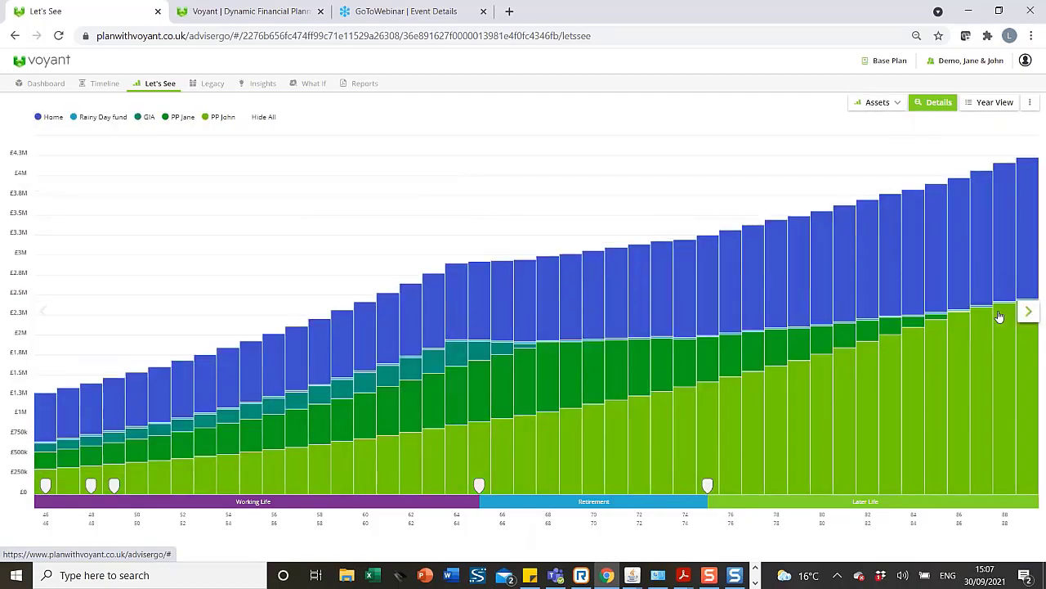
left_click(45, 311)
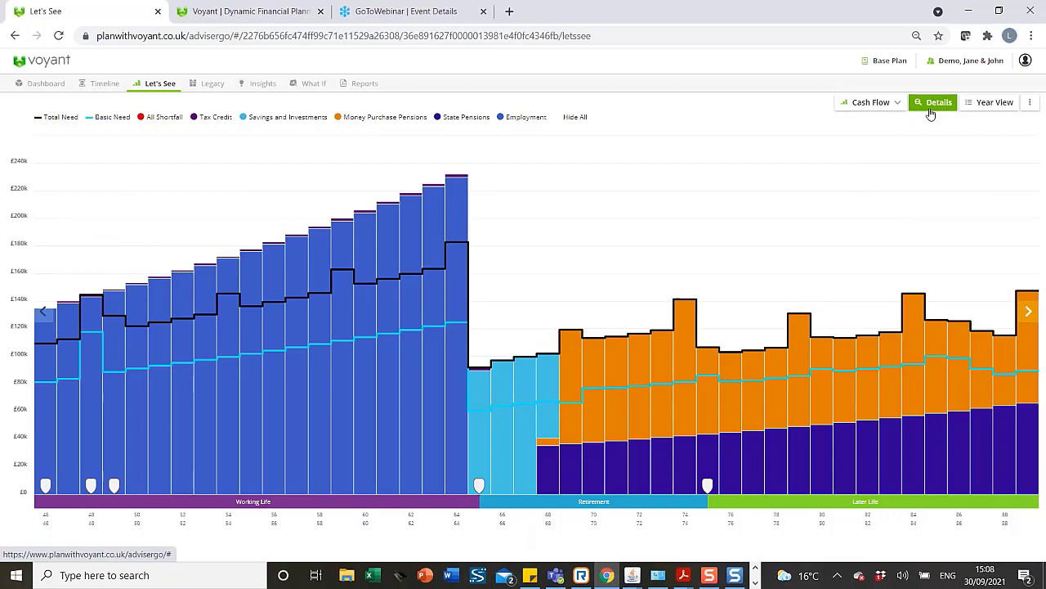
Step: Compare Cash Flow and Assets in the Let's See dual chart, and return to the Dashboard
left_click(169, 85)
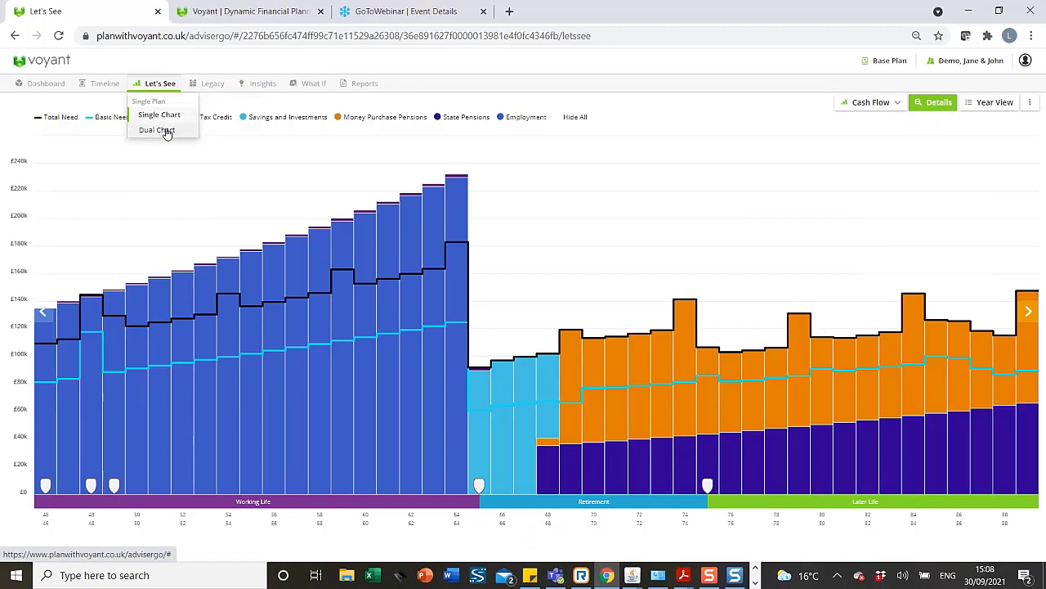
left_click(167, 131)
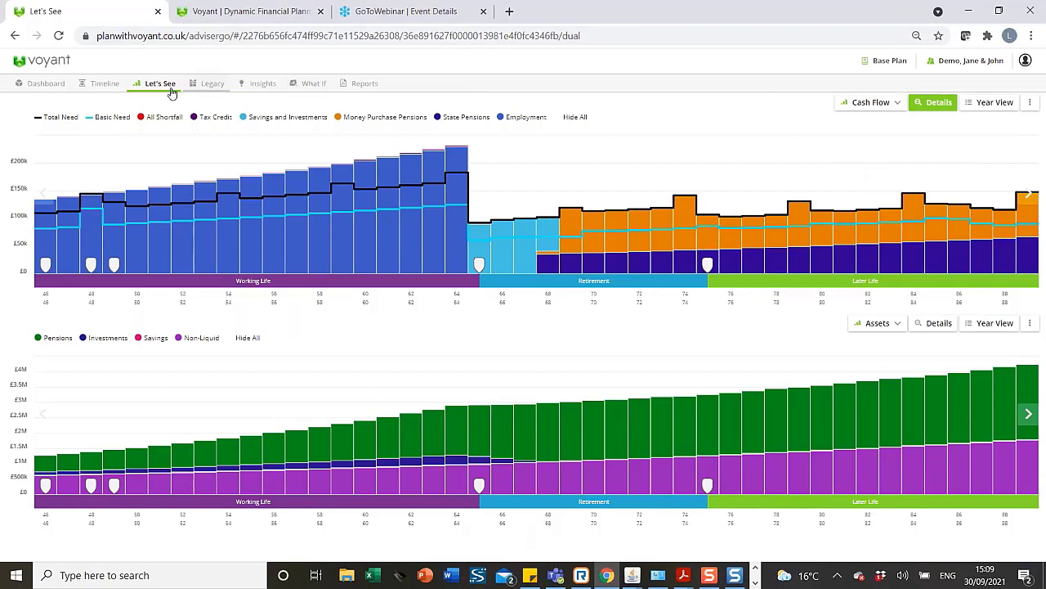
left_click(60, 84)
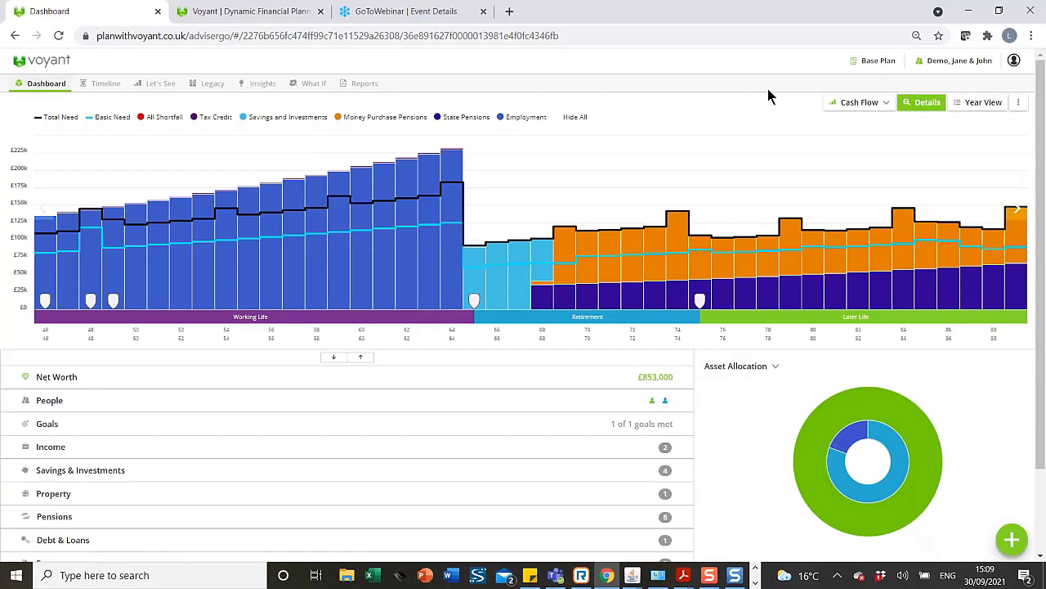
Step: Create a What If plan named "REtire Later" as a copy of the Base Plan
left_click(326, 85)
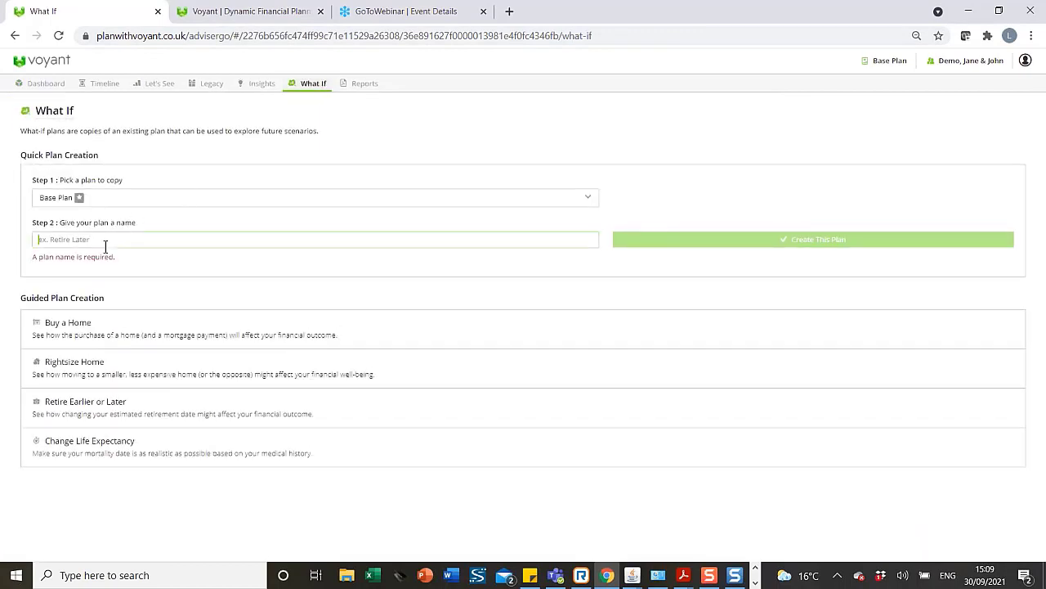
left_click(104, 244)
type("REtire")
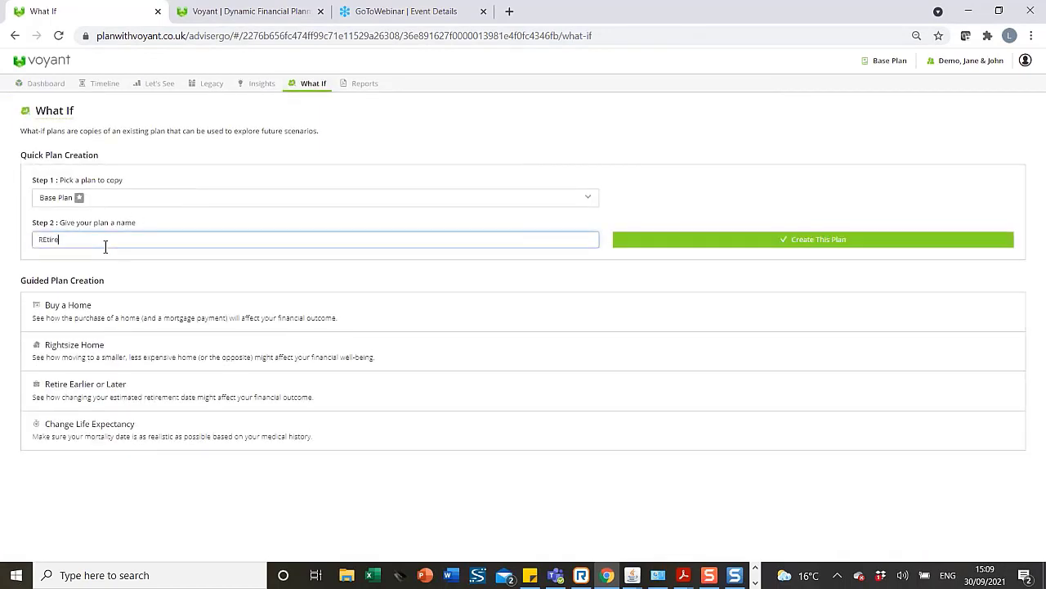
type(" Later")
left_click(763, 242)
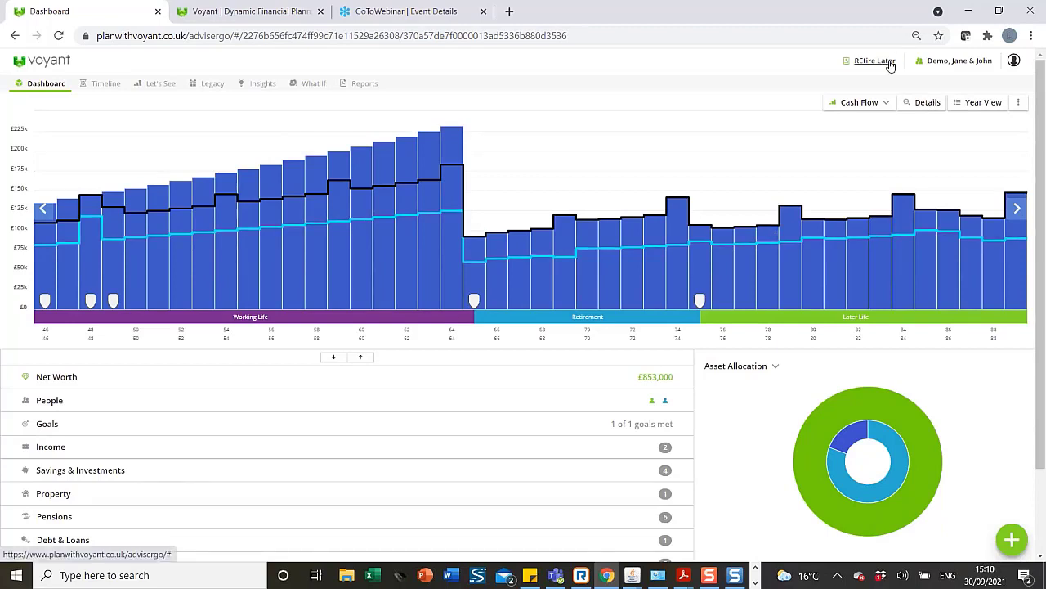
Step: Move the second client's Retirement event on the Timeline to age 60 in 2035, and save it
mouse_move(424, 272)
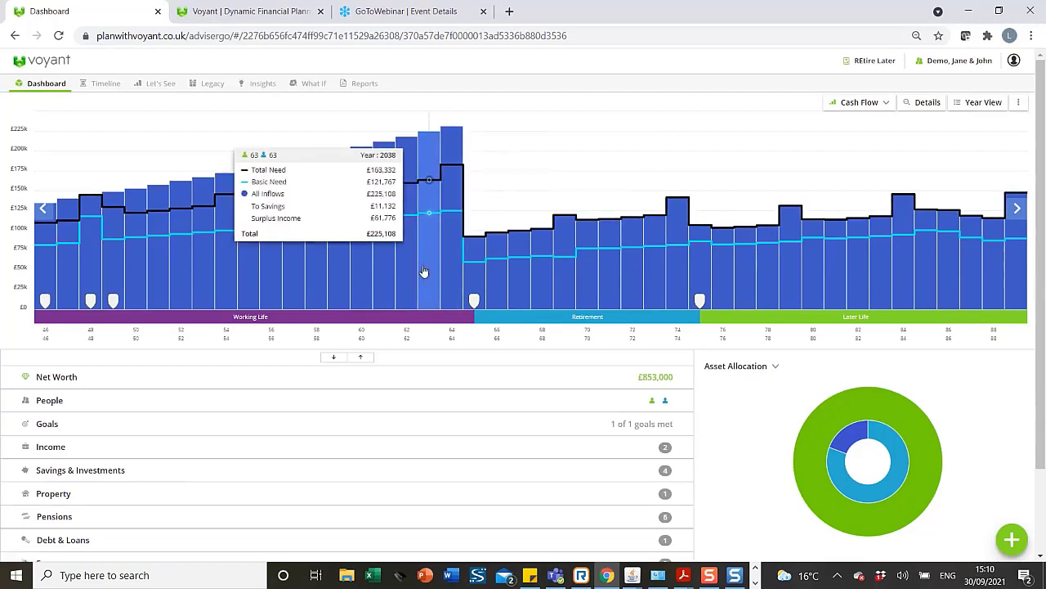
left_click(104, 85)
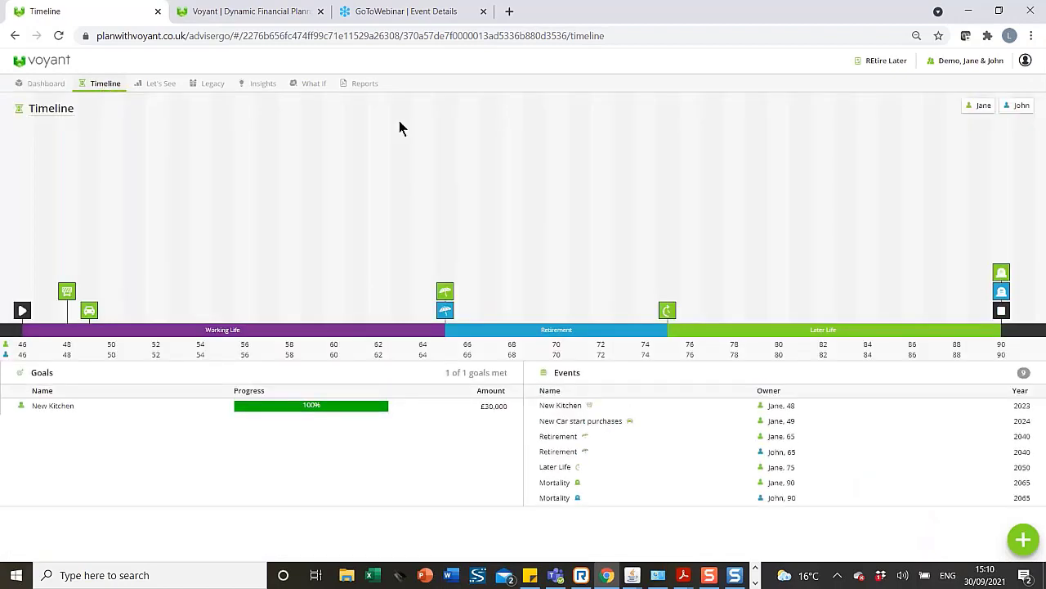
mouse_move(448, 296)
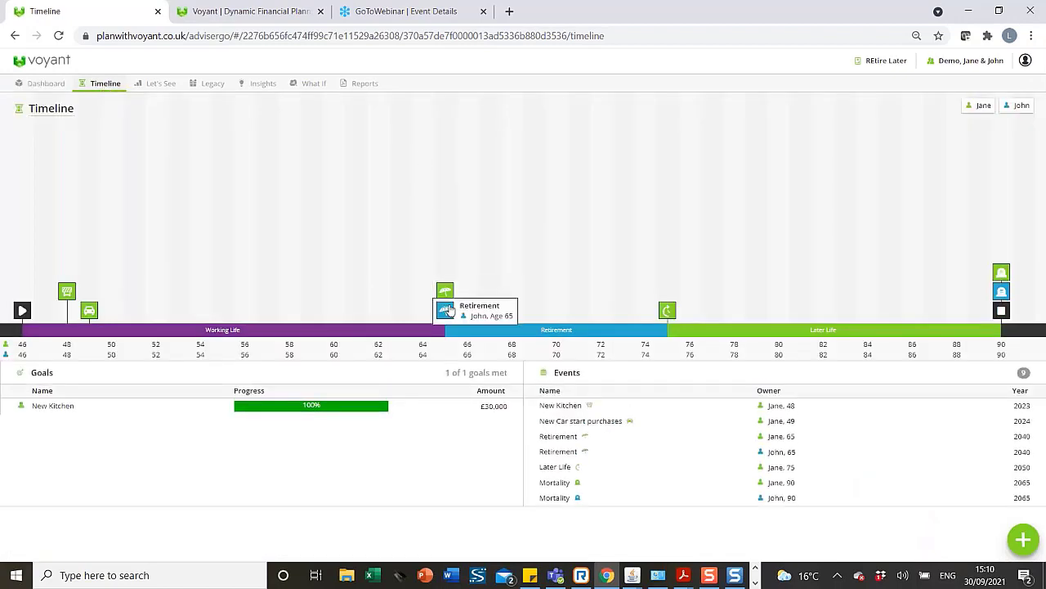
left_click(449, 311)
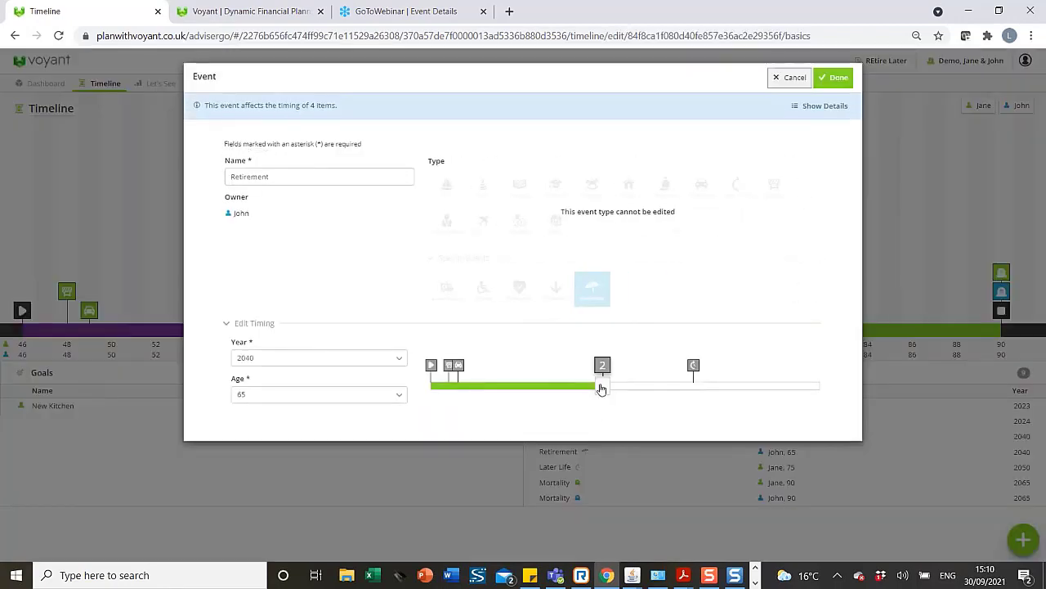
mouse_move(601, 388)
left_mouse_down()
mouse_move(538, 385)
mouse_move(556, 385)
left_mouse_up()
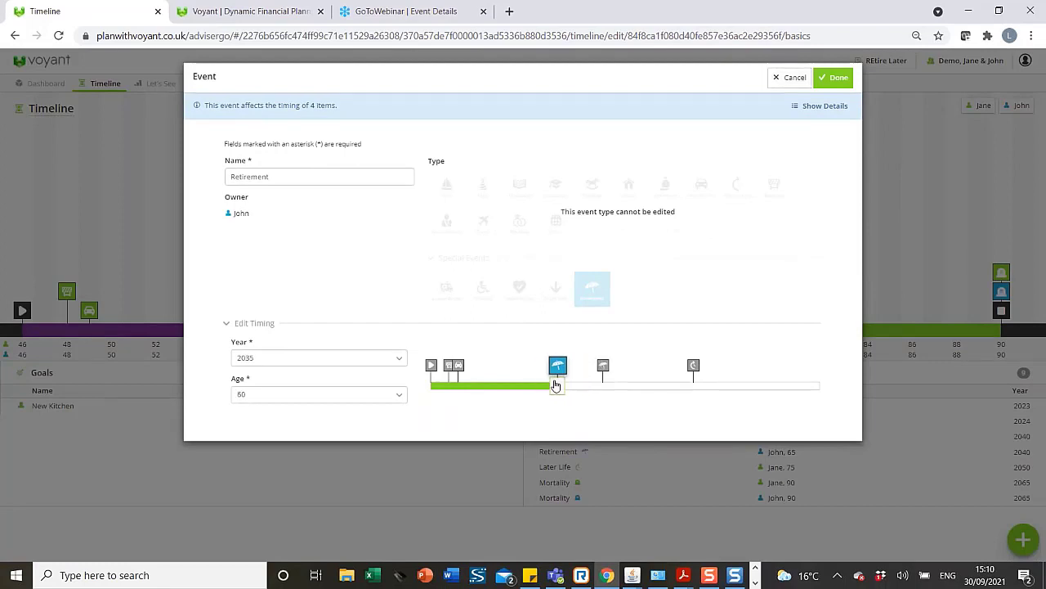
left_click(833, 77)
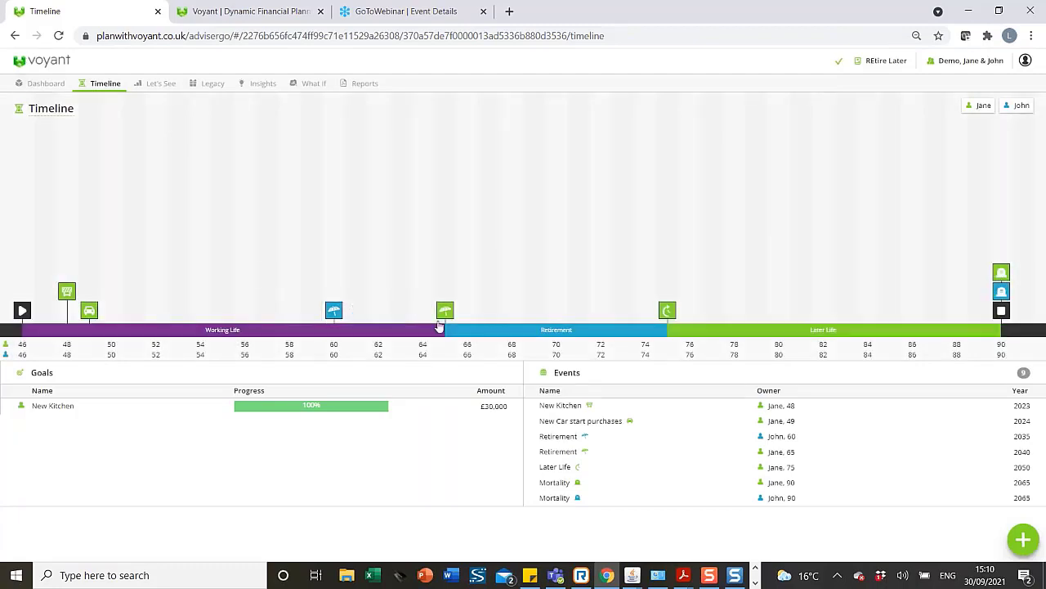
Step: Set the first client's Retirement event to age 60 from the Dashboard chart, and show the cash flow in detail
left_click(34, 86)
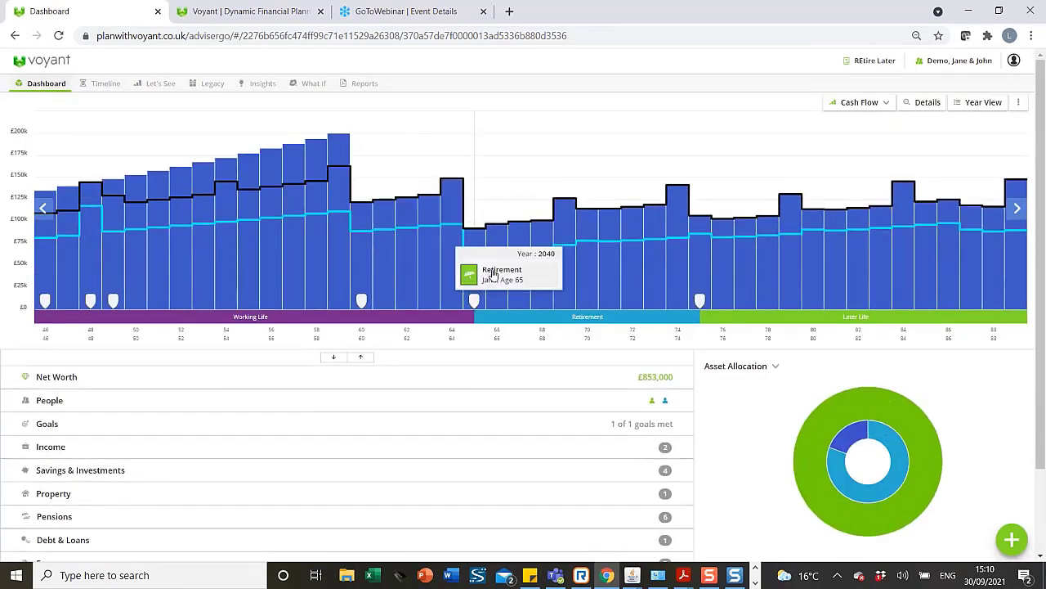
left_click(474, 300)
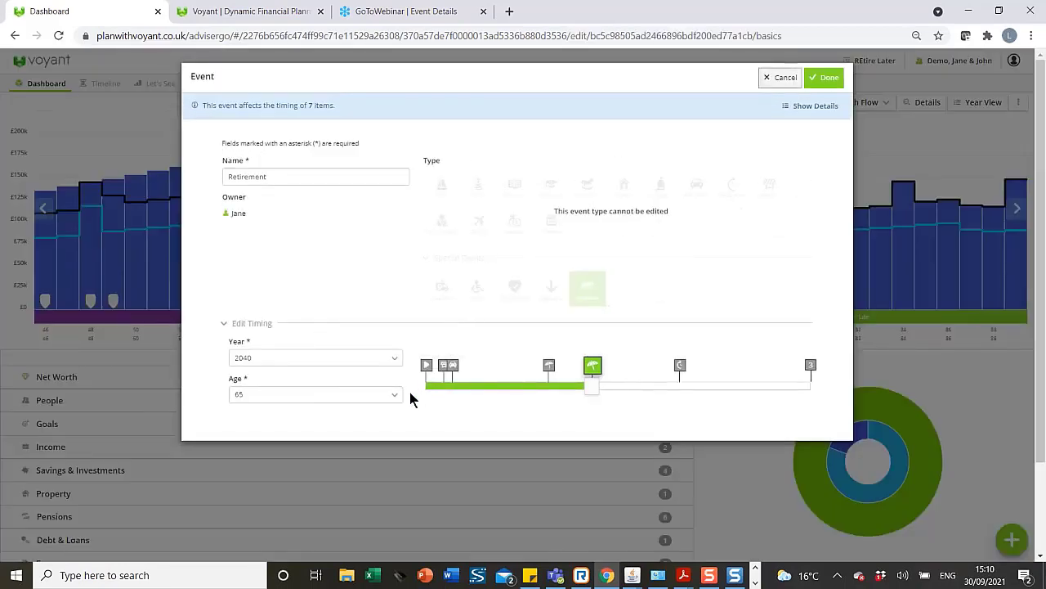
left_click(395, 394)
left_click(252, 266)
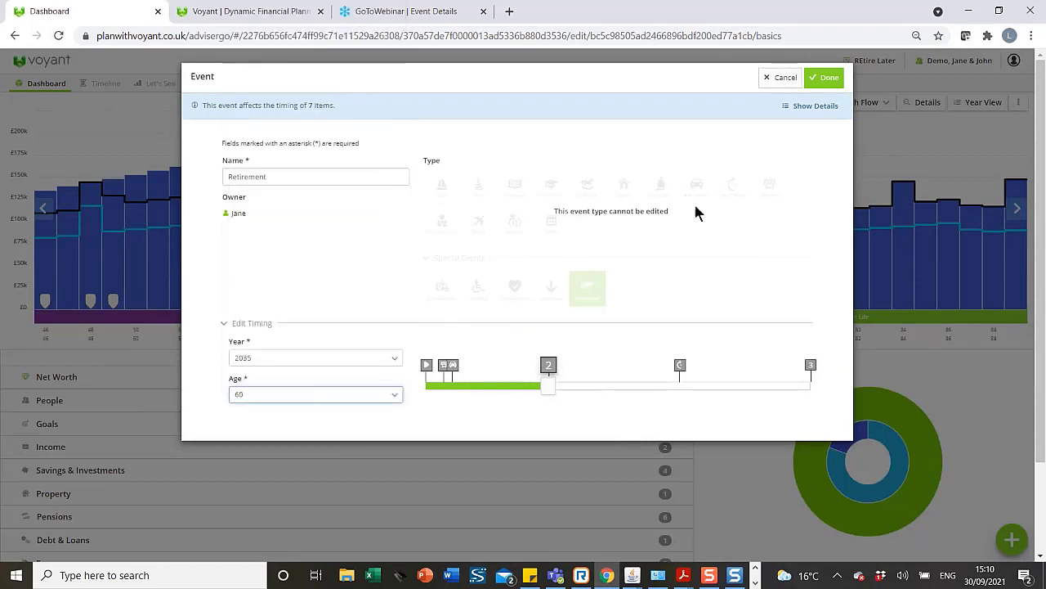
left_click(824, 78)
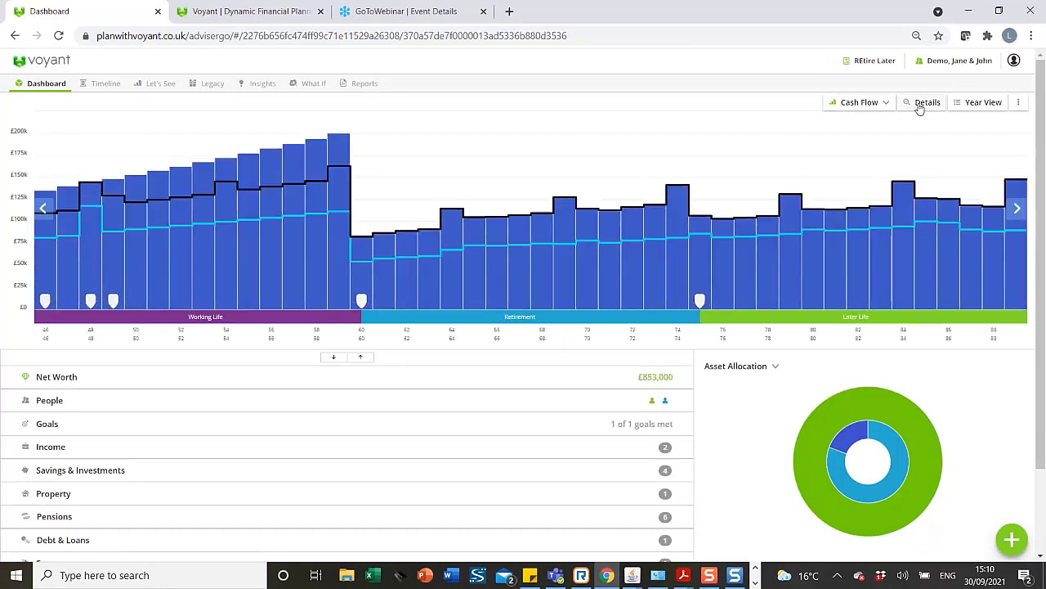
left_click(920, 105)
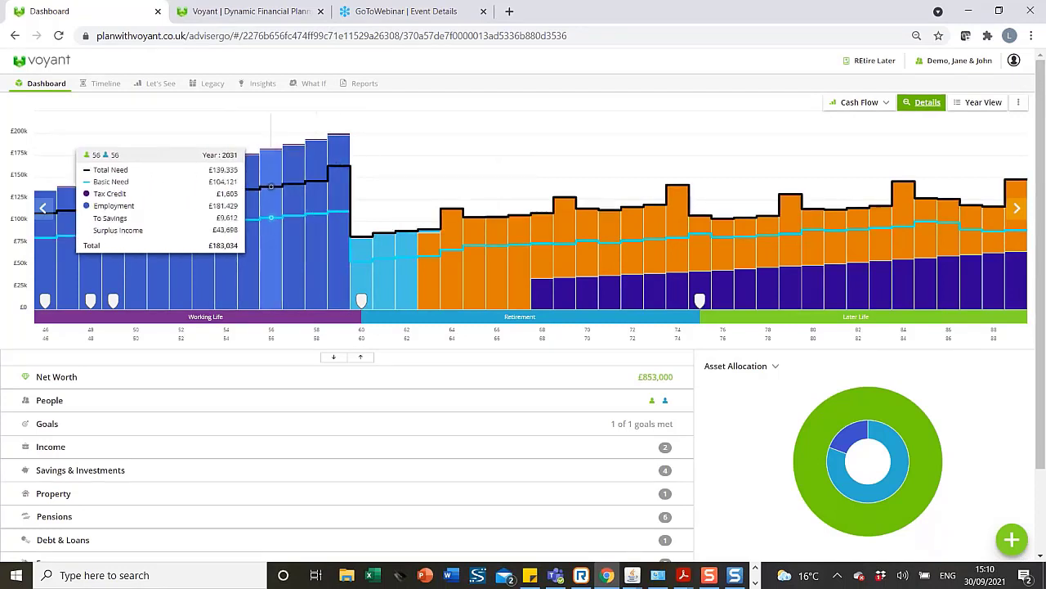
Step: Compare the REtire Later plan with the Base Plan in the Let's See chart view, first by Cash Flow and by Assets
left_click(161, 82)
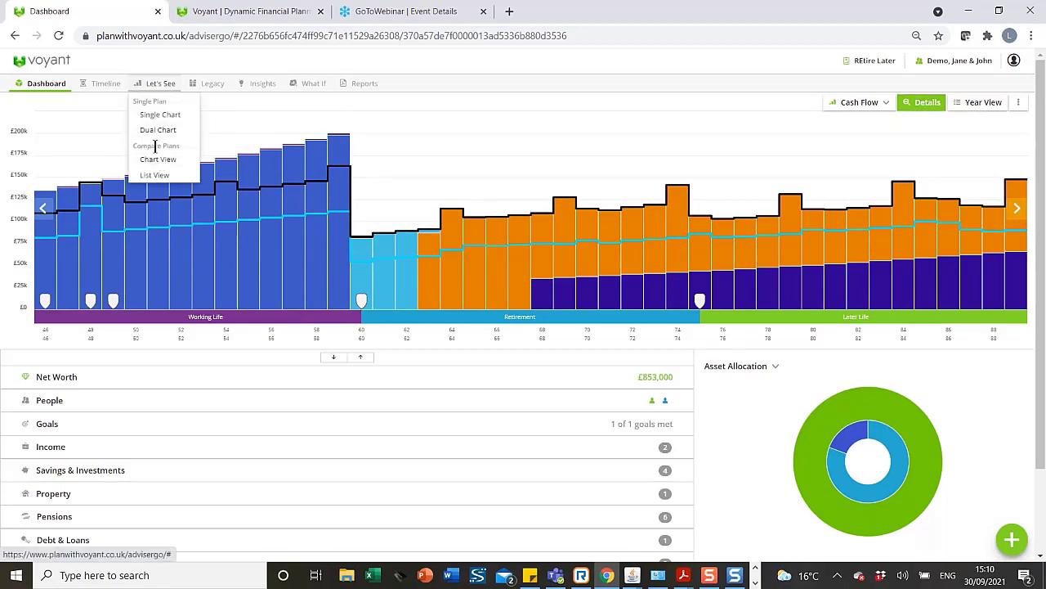
left_click(167, 161)
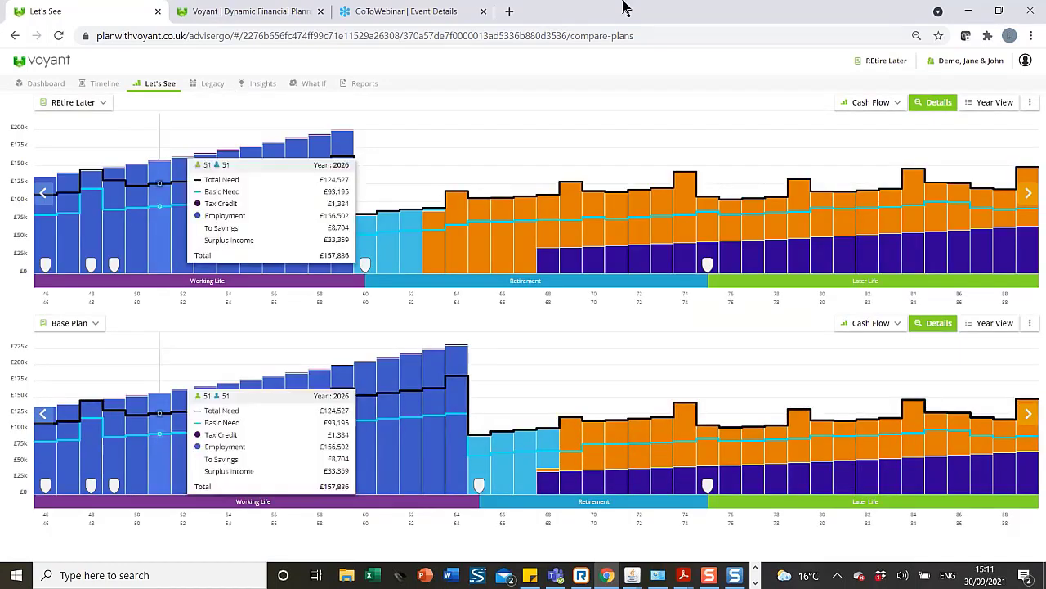
left_click(871, 102)
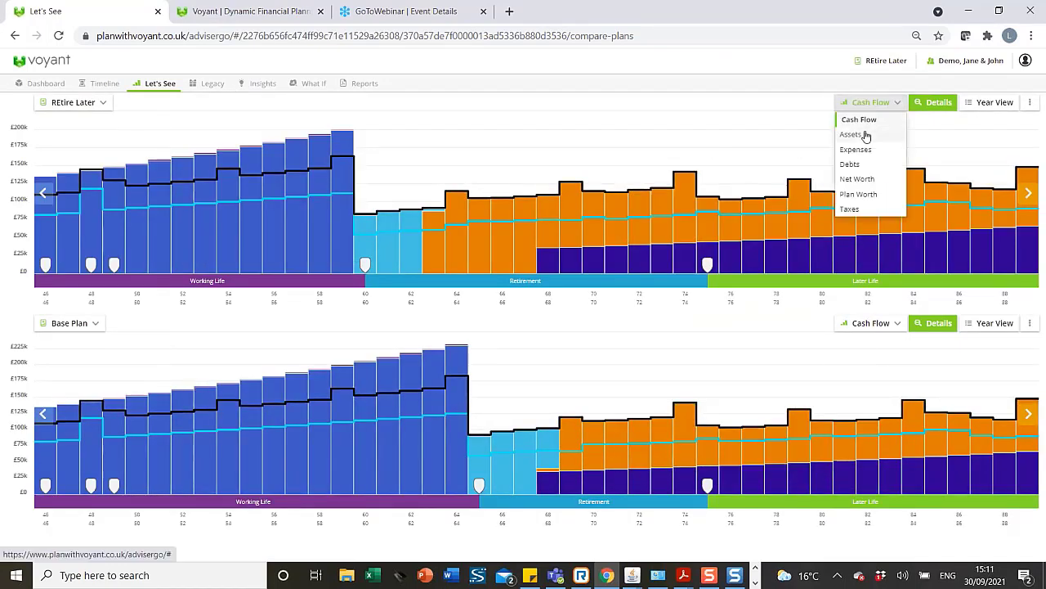
left_click(866, 136)
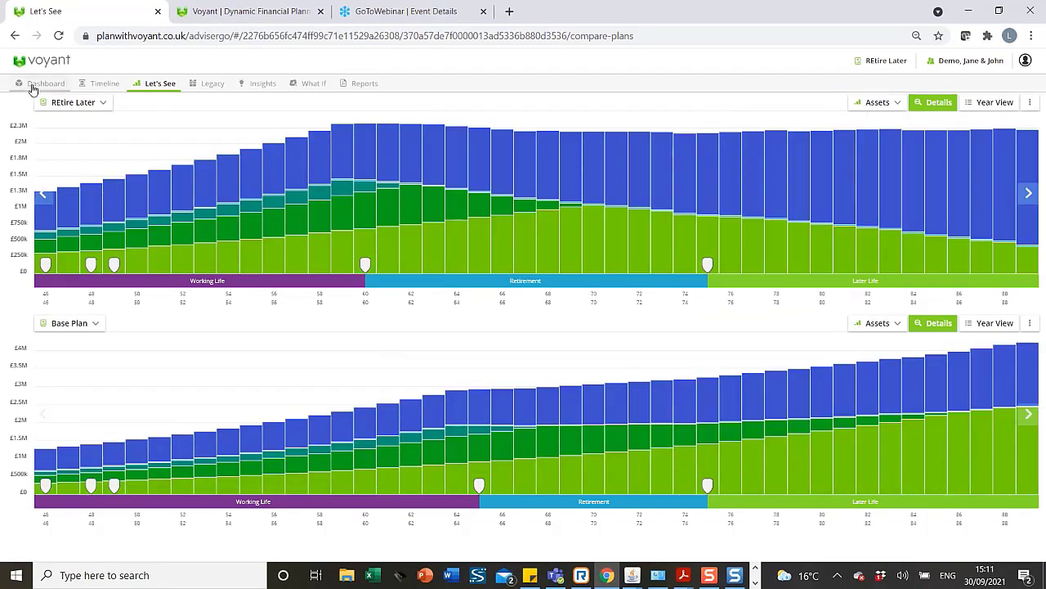
Step: Return to the Dashboard and show the actions available for the client couple's file
left_click(62, 87)
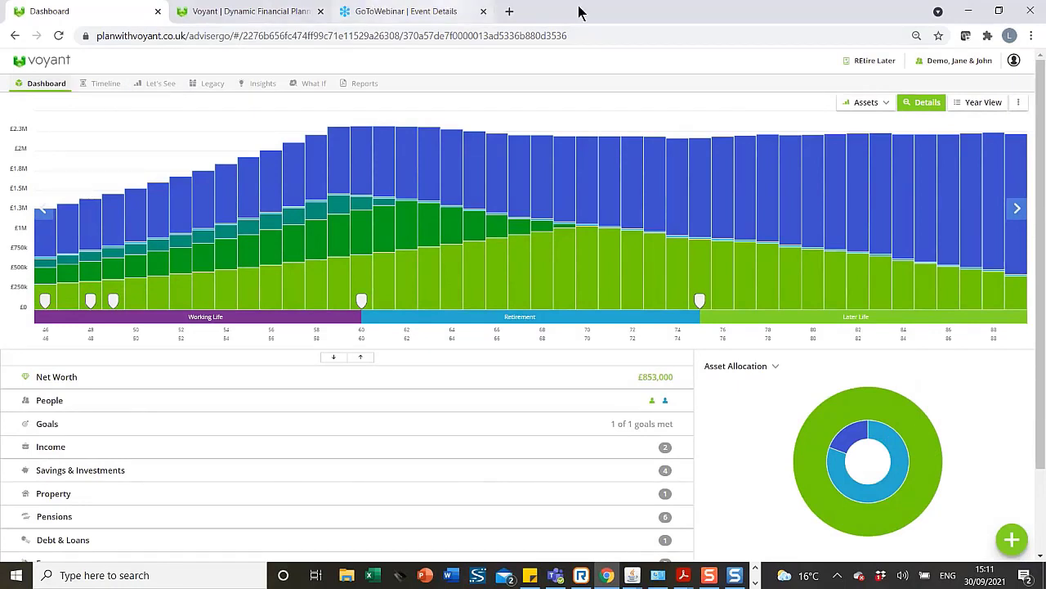
left_click(958, 64)
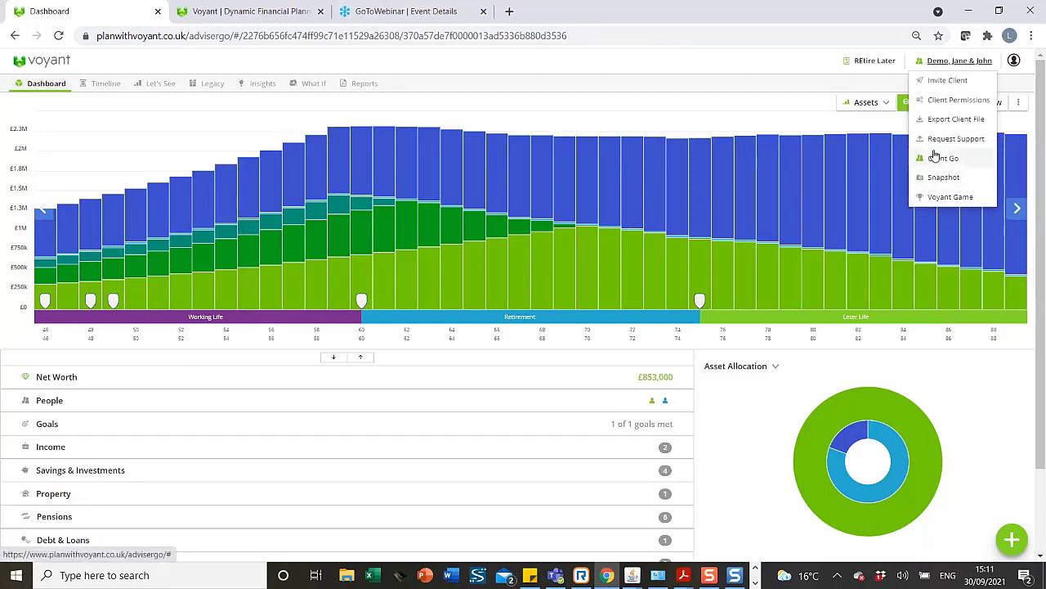